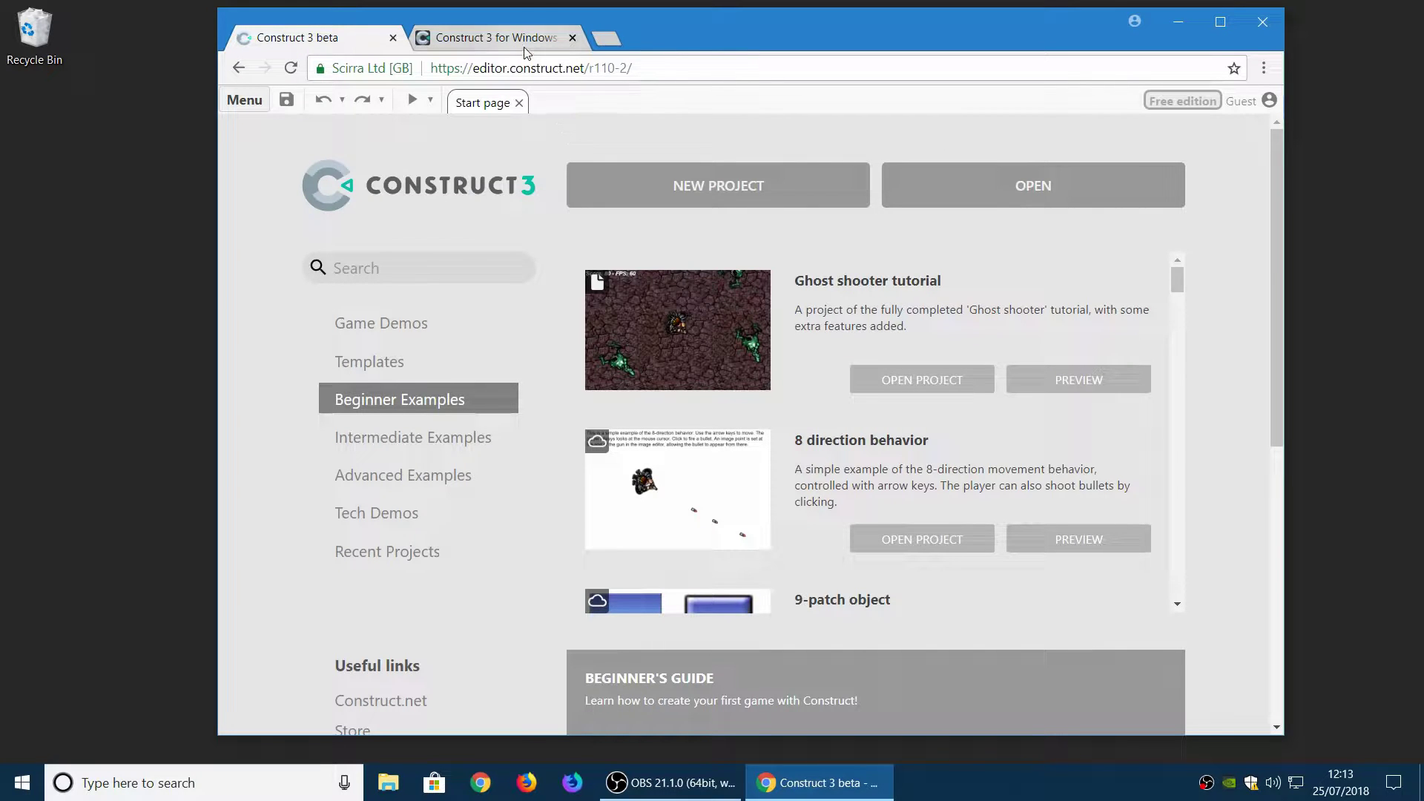
Search the Microsoft Store for 'construct 3'.
{"action": "left_click", "coordinate": [436, 791]}
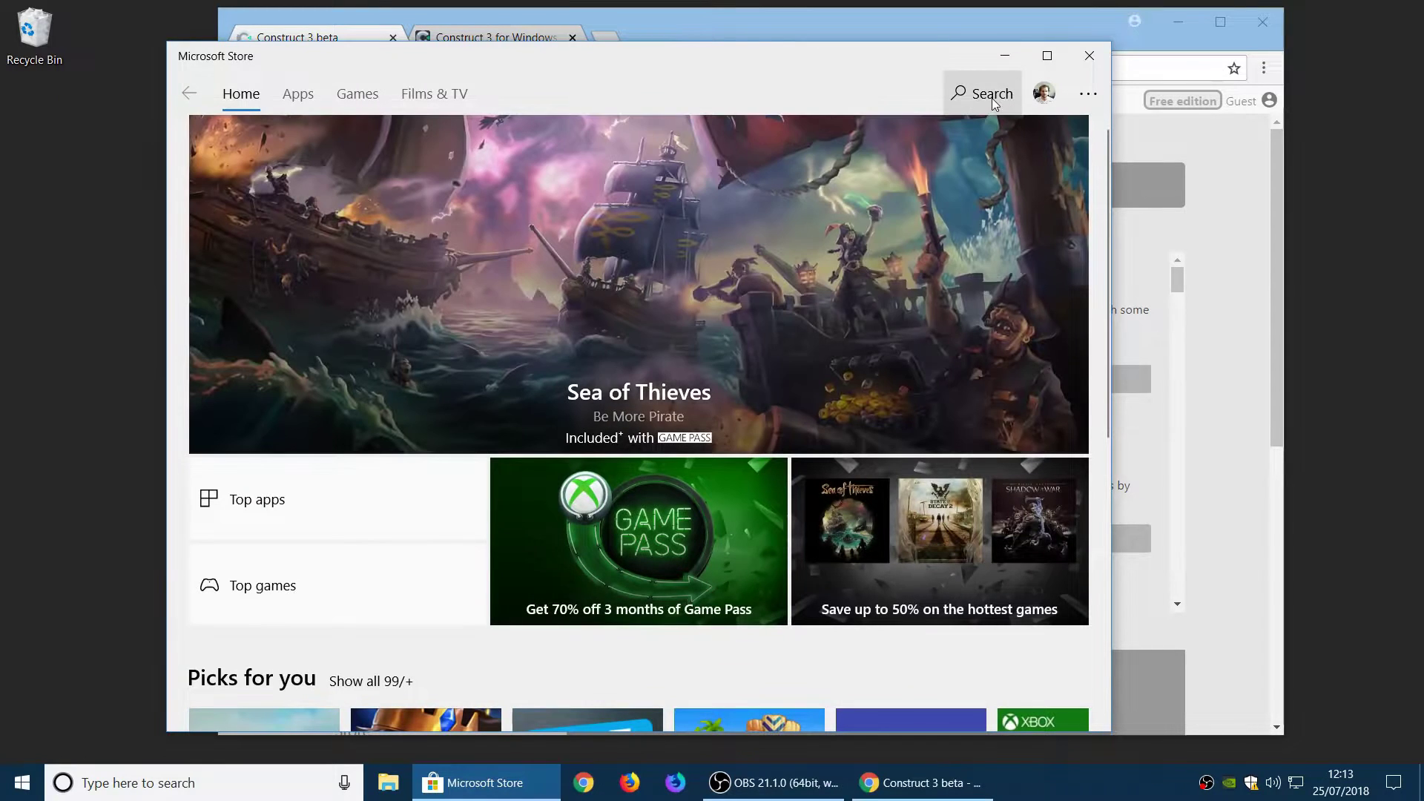
{"action": "left_click", "coordinate": [991, 96]}
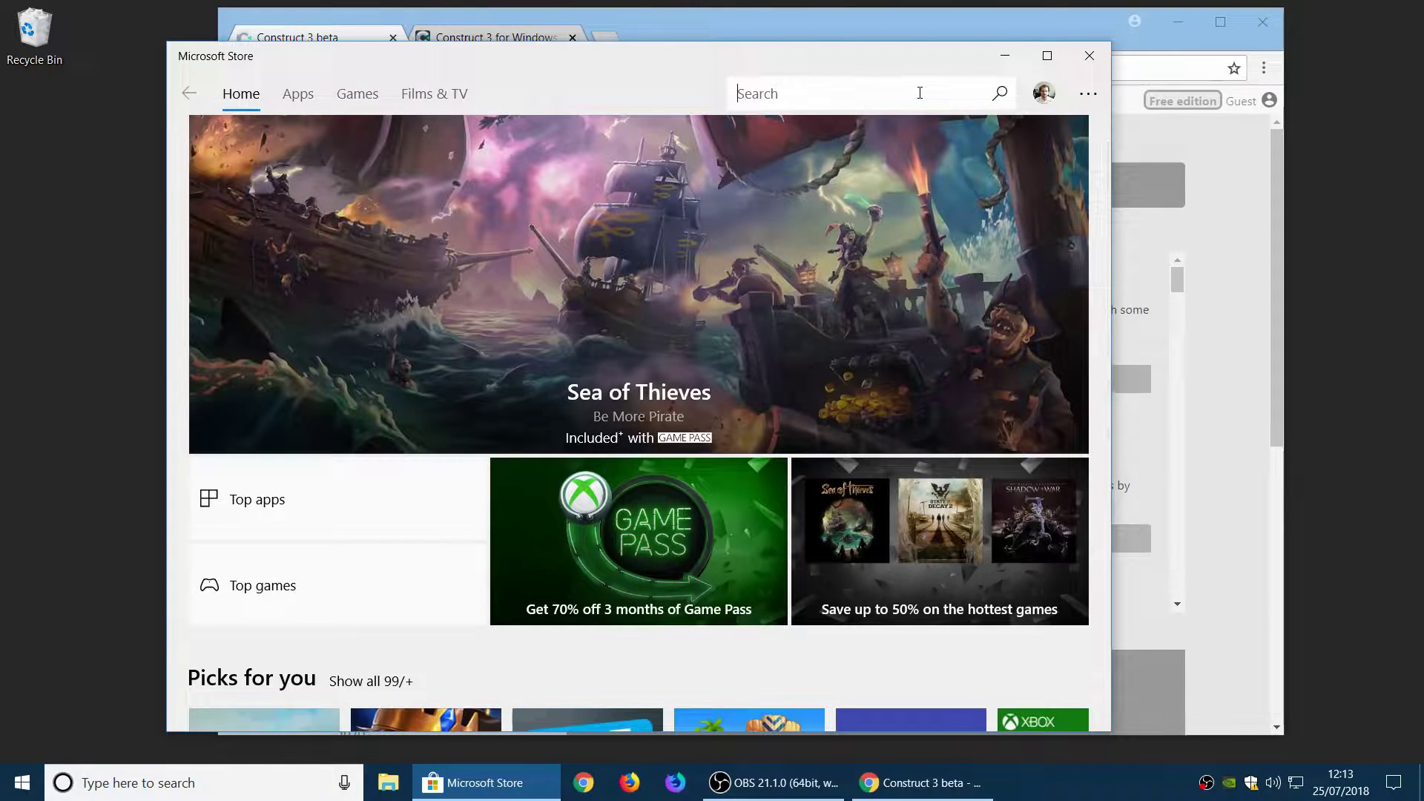
{"action": "type", "text": "costruc"}
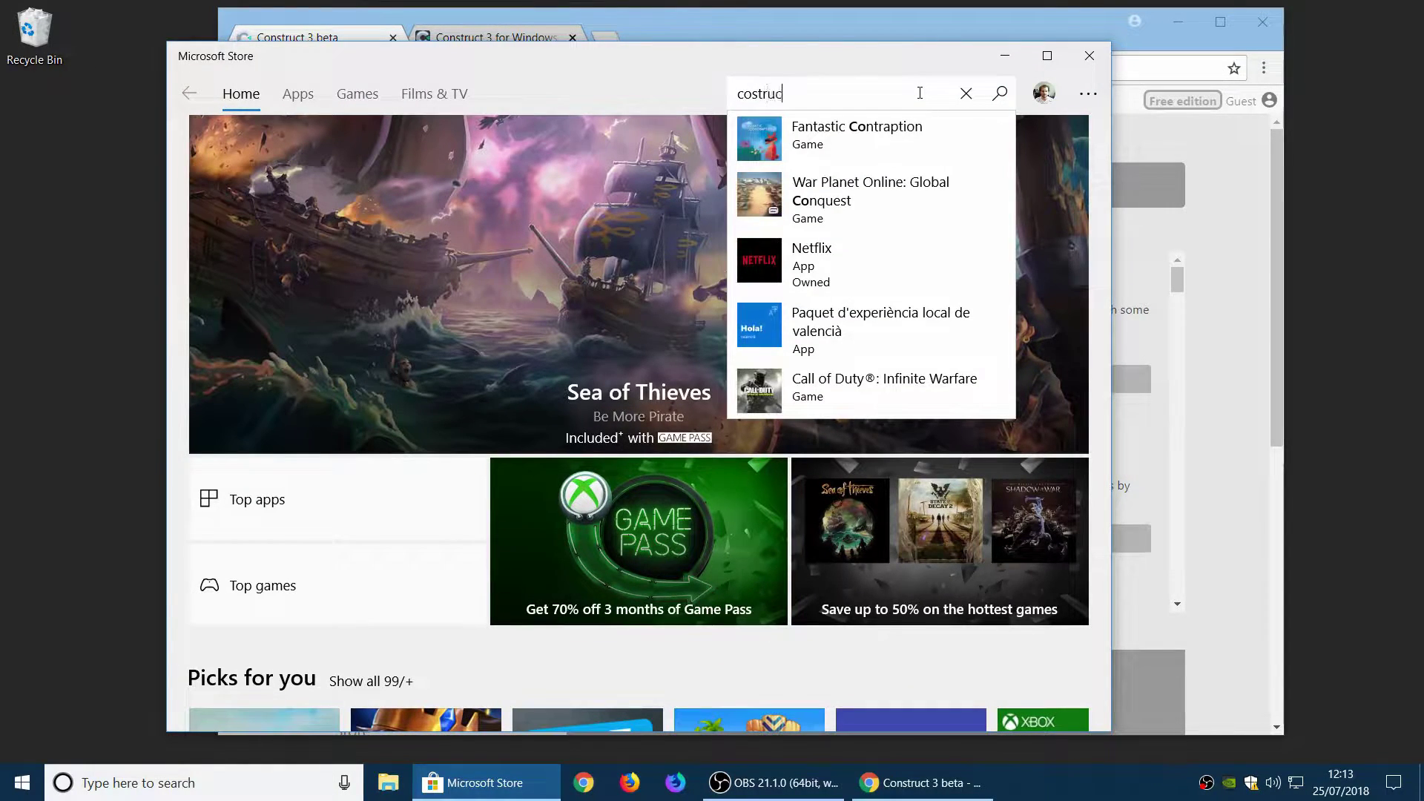
{"action": "key", "text": "BackSpace"}
{"action": "key", "text": "BackSpace"}
{"action": "key", "text": "BackSpace"}
{"action": "key", "text": "BackSpace"}
{"action": "key", "text": "BackSpace"}
{"action": "type", "text": "nstruct 3"}
Open the Construct 3 beta app page and look over its details.
{"action": "left_click", "coordinate": [886, 141]}
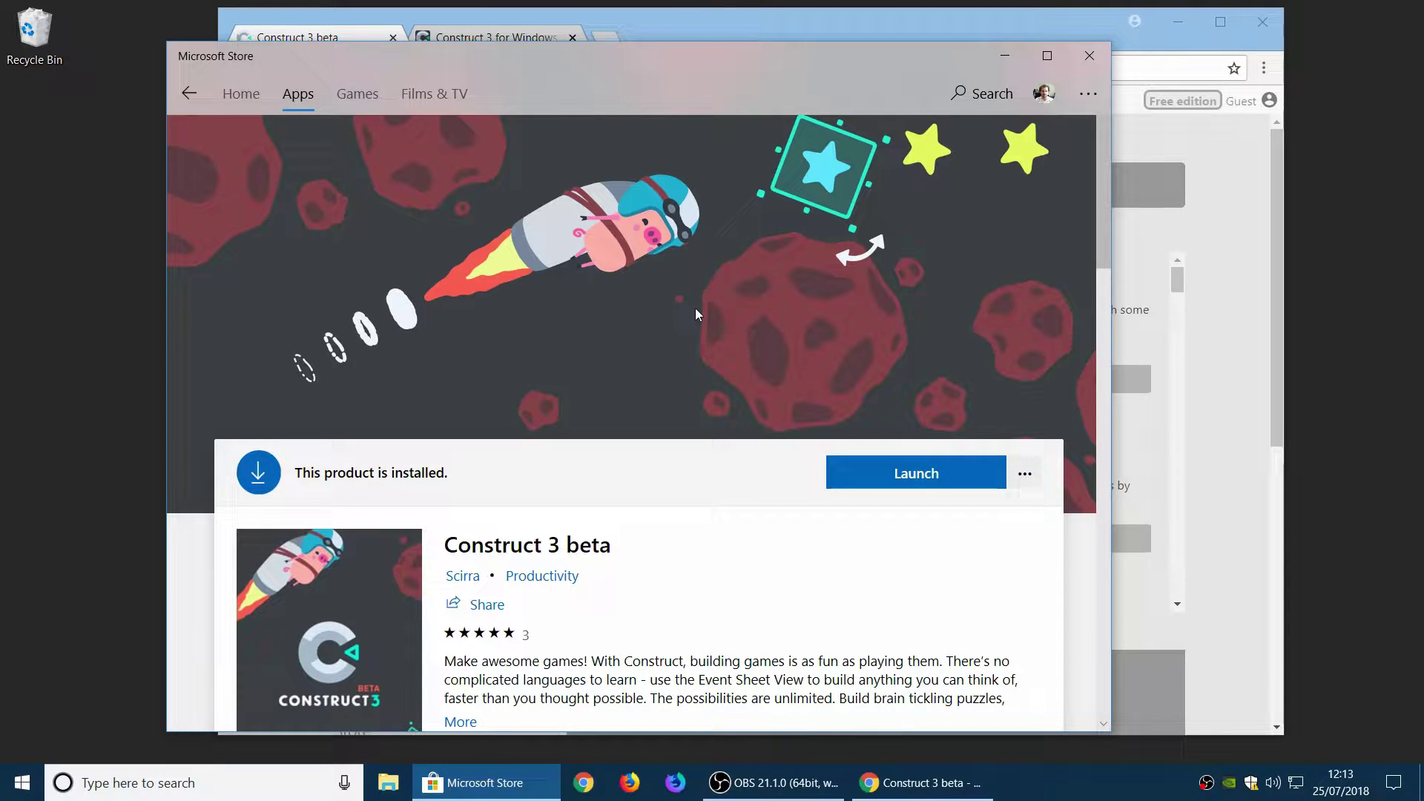
{"action": "scroll", "coordinate": [695, 308], "scroll_direction": "down", "scroll_amount": 4}
{"action": "scroll", "coordinate": [695, 312], "scroll_direction": "up", "scroll_amount": 1}
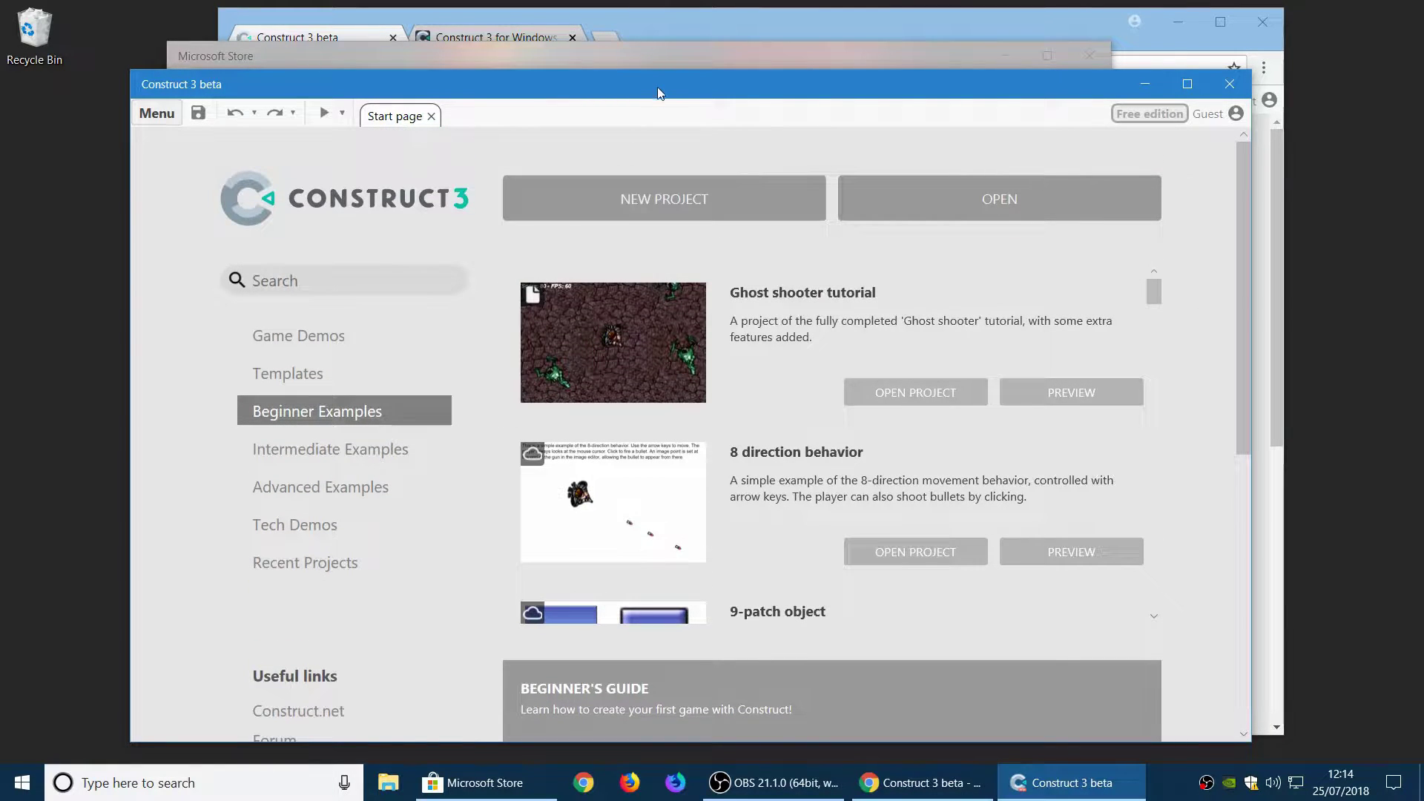
Open the Ghost shooter tutorial and save it as a single project file named 'shooter'.
{"action": "mouse_move", "coordinate": [657, 93]}
{"action": "left_mouse_down"}
{"action": "mouse_move", "coordinate": [662, 67]}
{"action": "mouse_move", "coordinate": [663, 81]}
{"action": "left_mouse_up"}
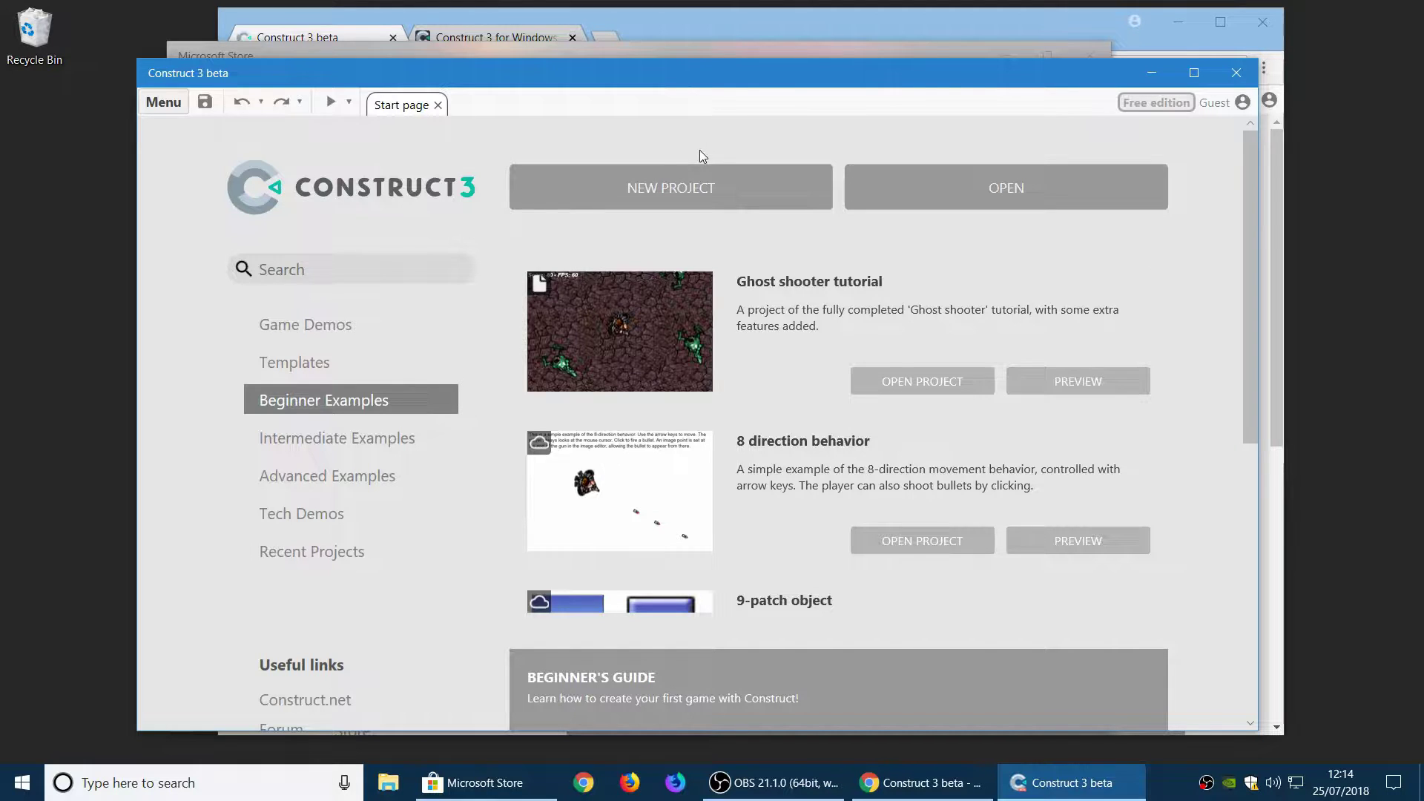
{"action": "left_click", "coordinate": [753, 329]}
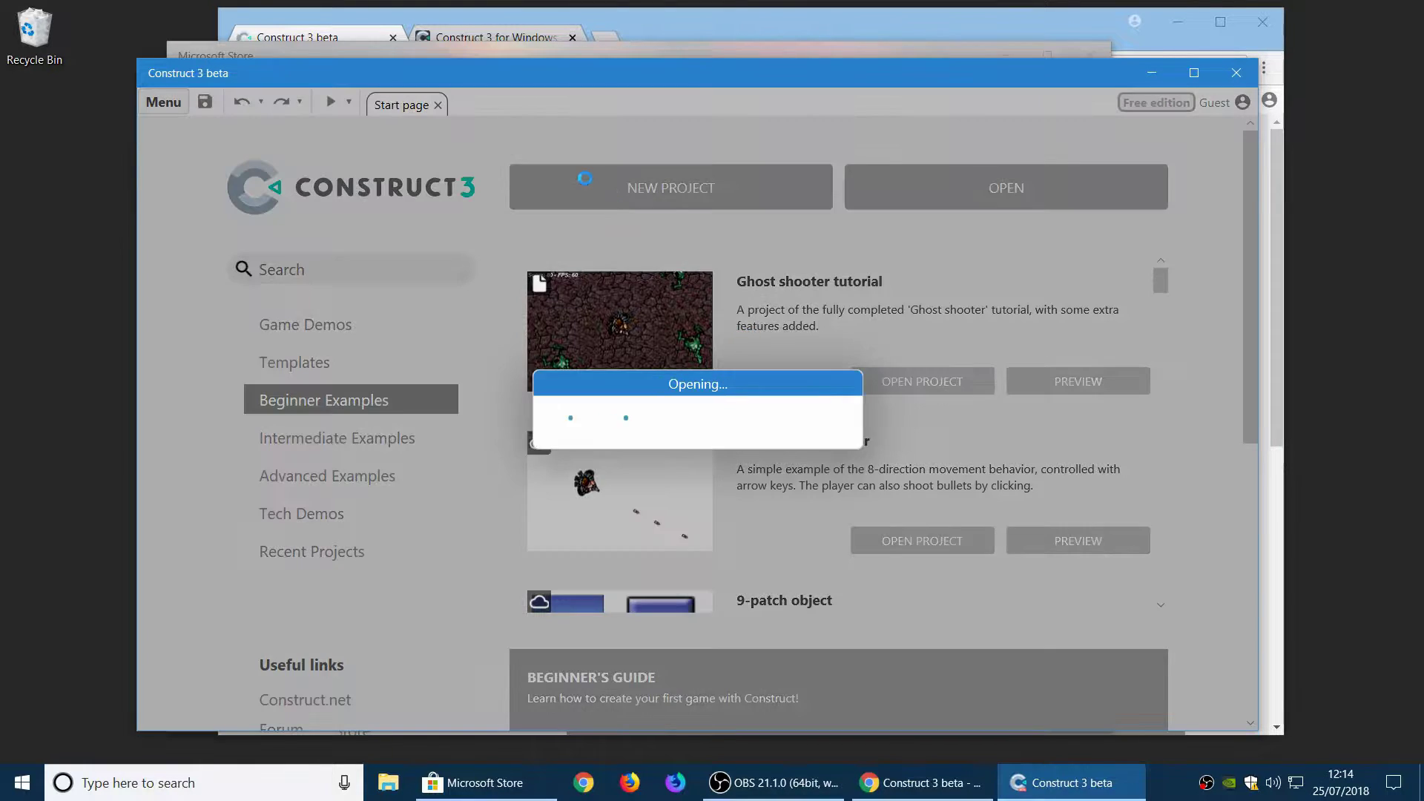
{"action": "left_click", "coordinate": [425, 104]}
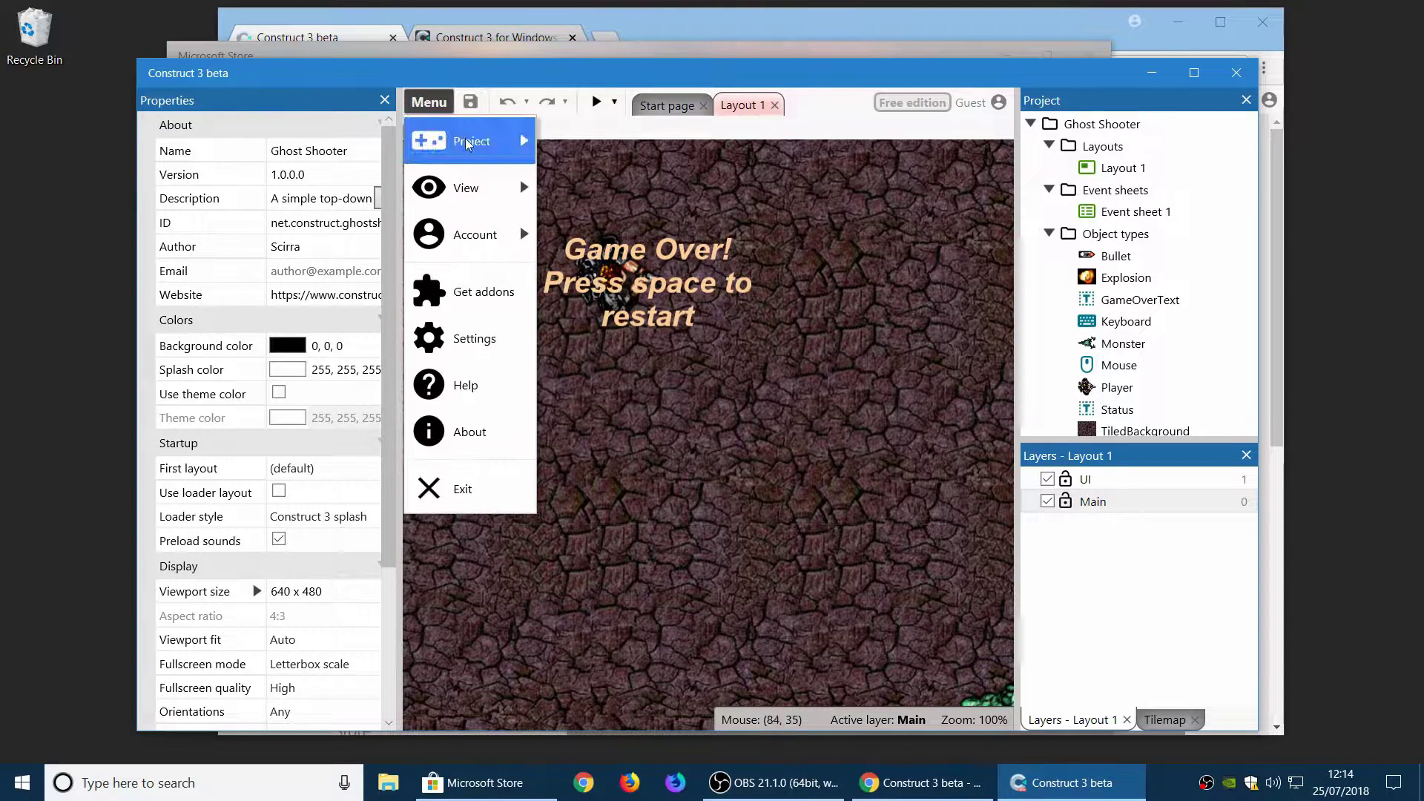
{"action": "mouse_move", "coordinate": [464, 142]}
{"action": "mouse_move", "coordinate": [607, 193]}
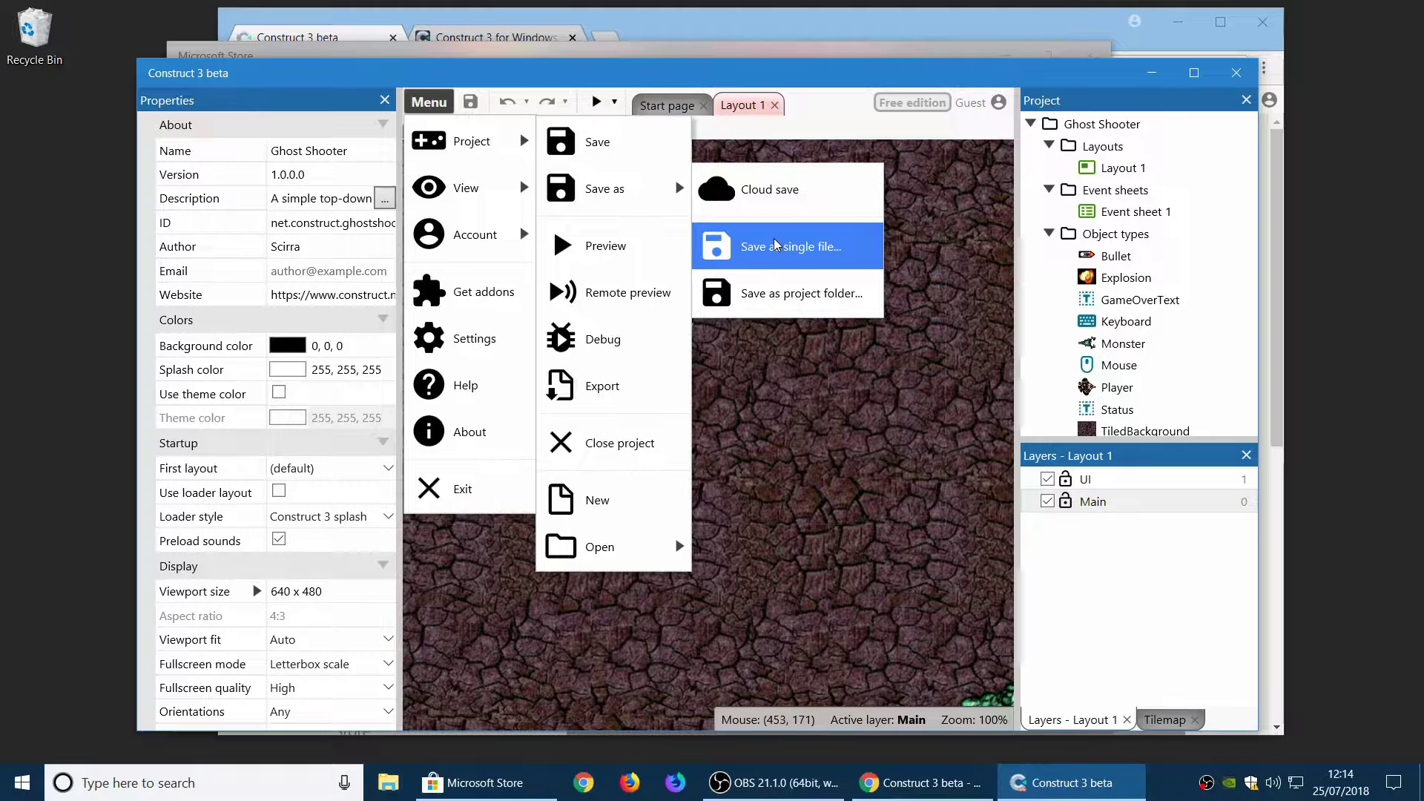
{"action": "left_click", "coordinate": [820, 249]}
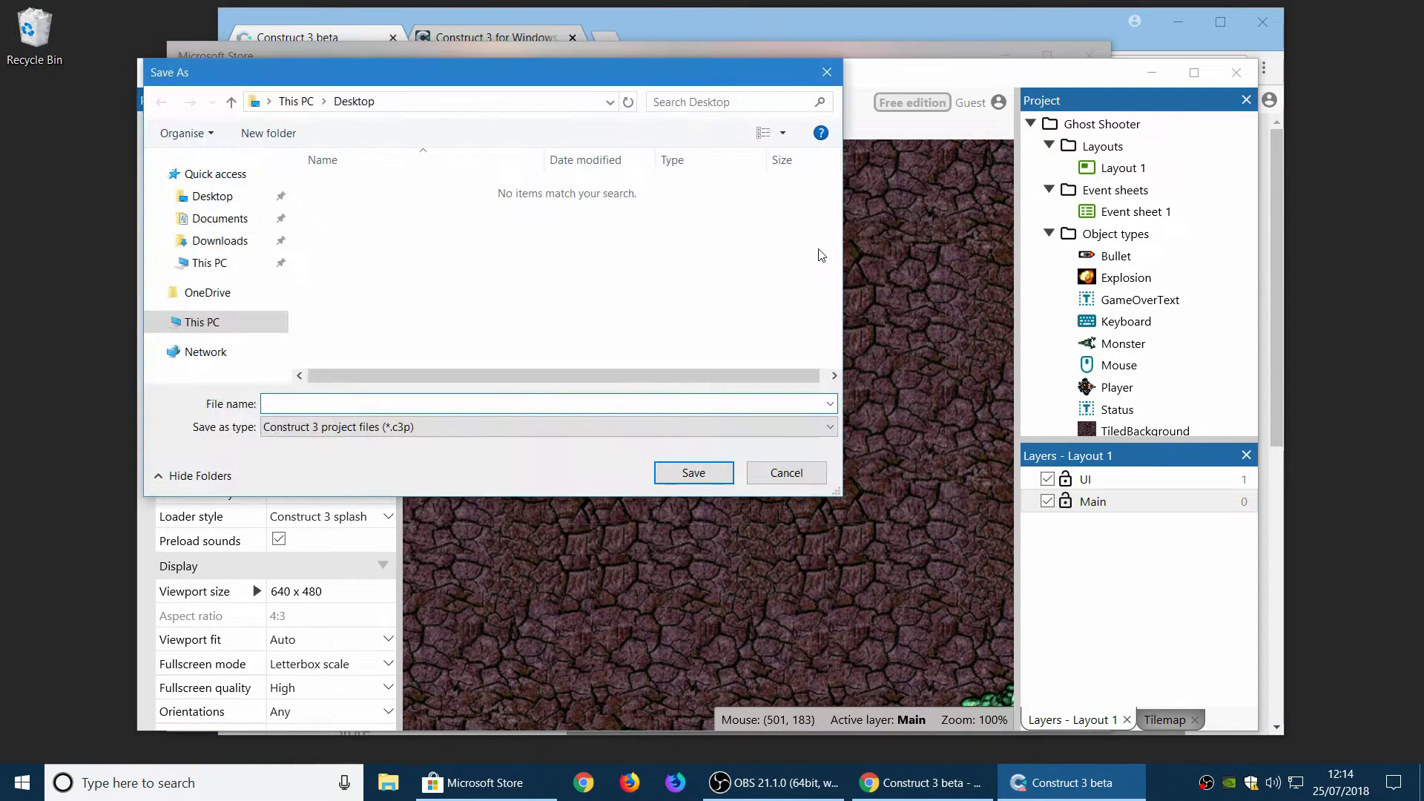
{"action": "type", "text": "shooter"}
{"action": "key", "text": "Return"}
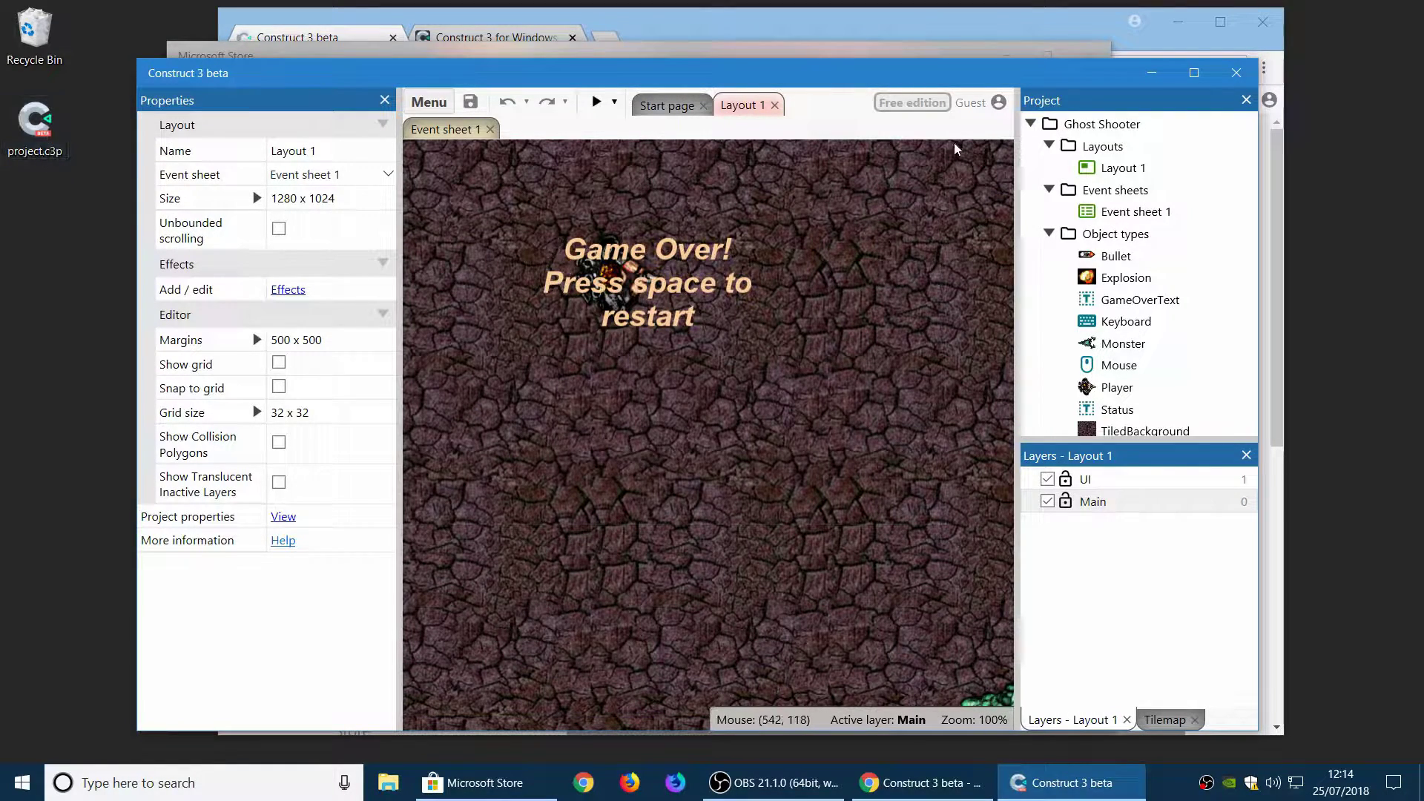
Close the app, reopen the saved project file from the desktop, then close Construct 3 again.
{"action": "left_click", "coordinate": [1236, 74]}
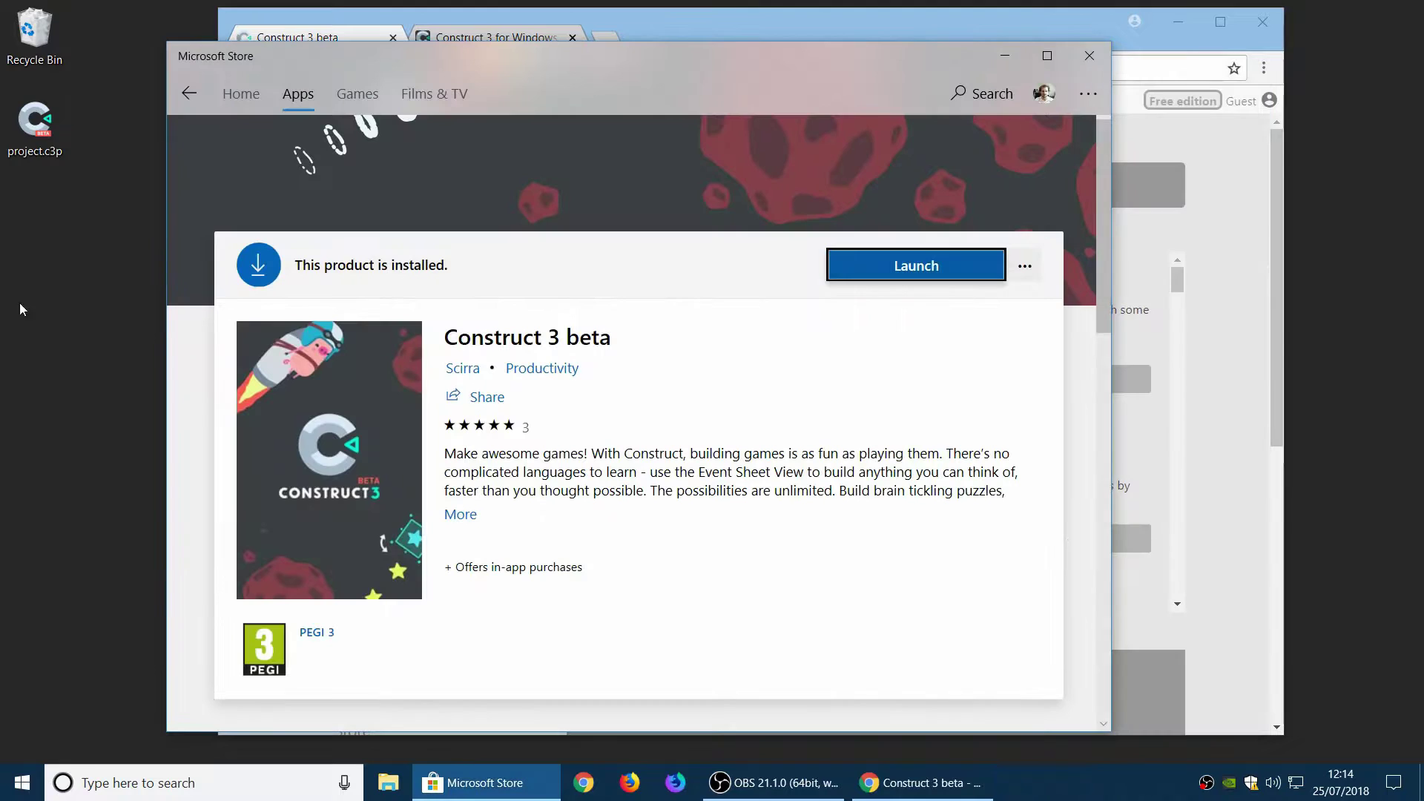
{"action": "double_click", "coordinate": [35, 123]}
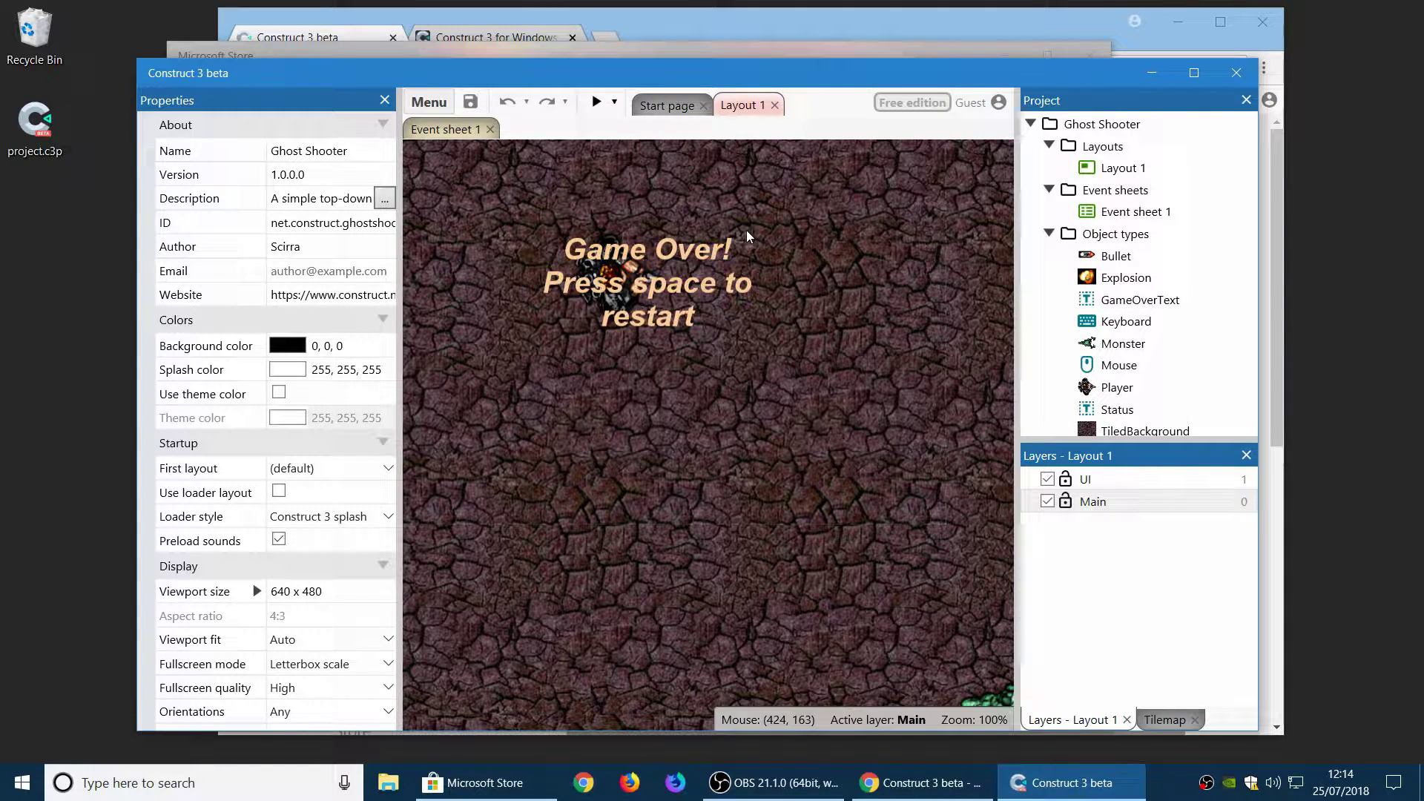
{"action": "left_click", "coordinate": [1246, 82]}
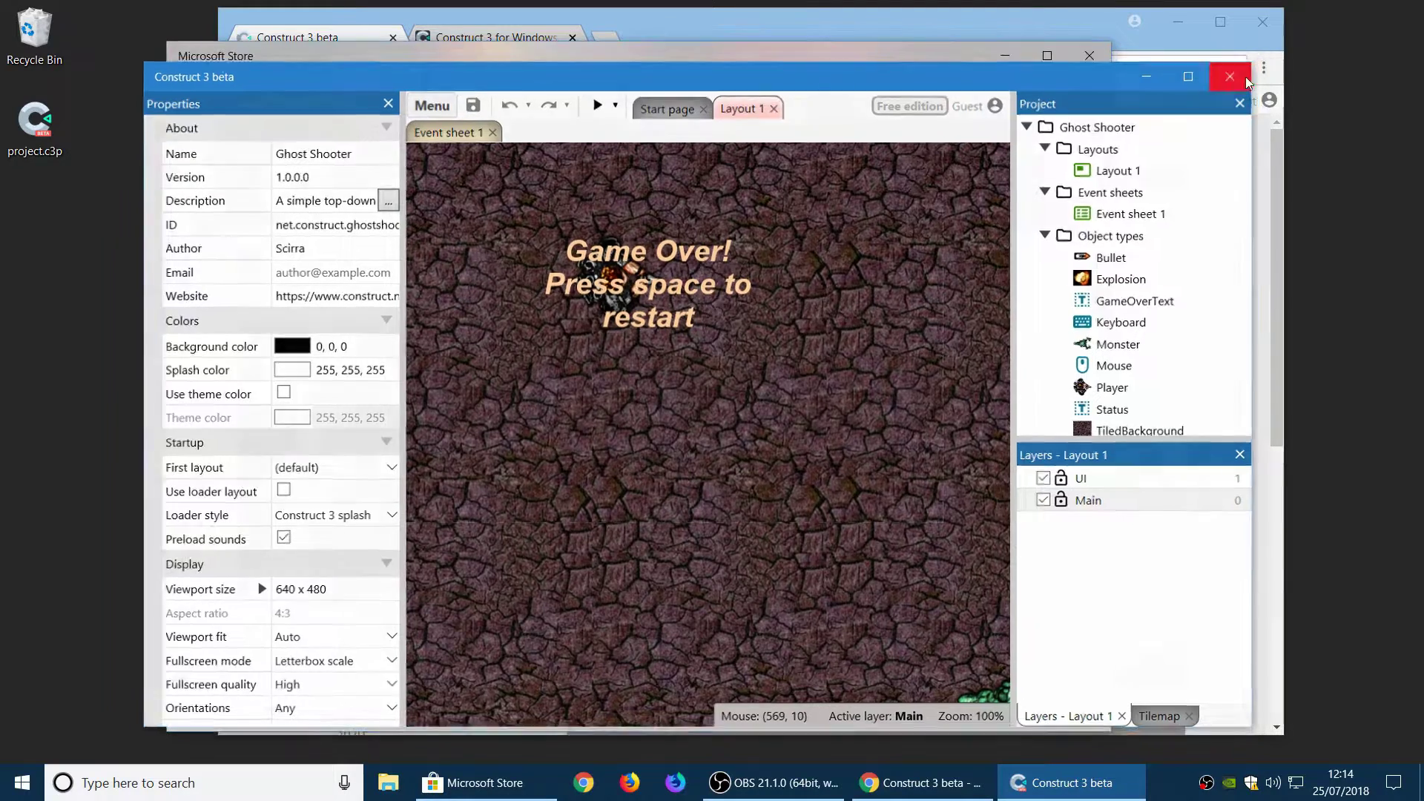
Close the Microsoft Store, read the Windows 10 forum post, then return to the editor tab.
{"action": "left_click", "coordinate": [1087, 55]}
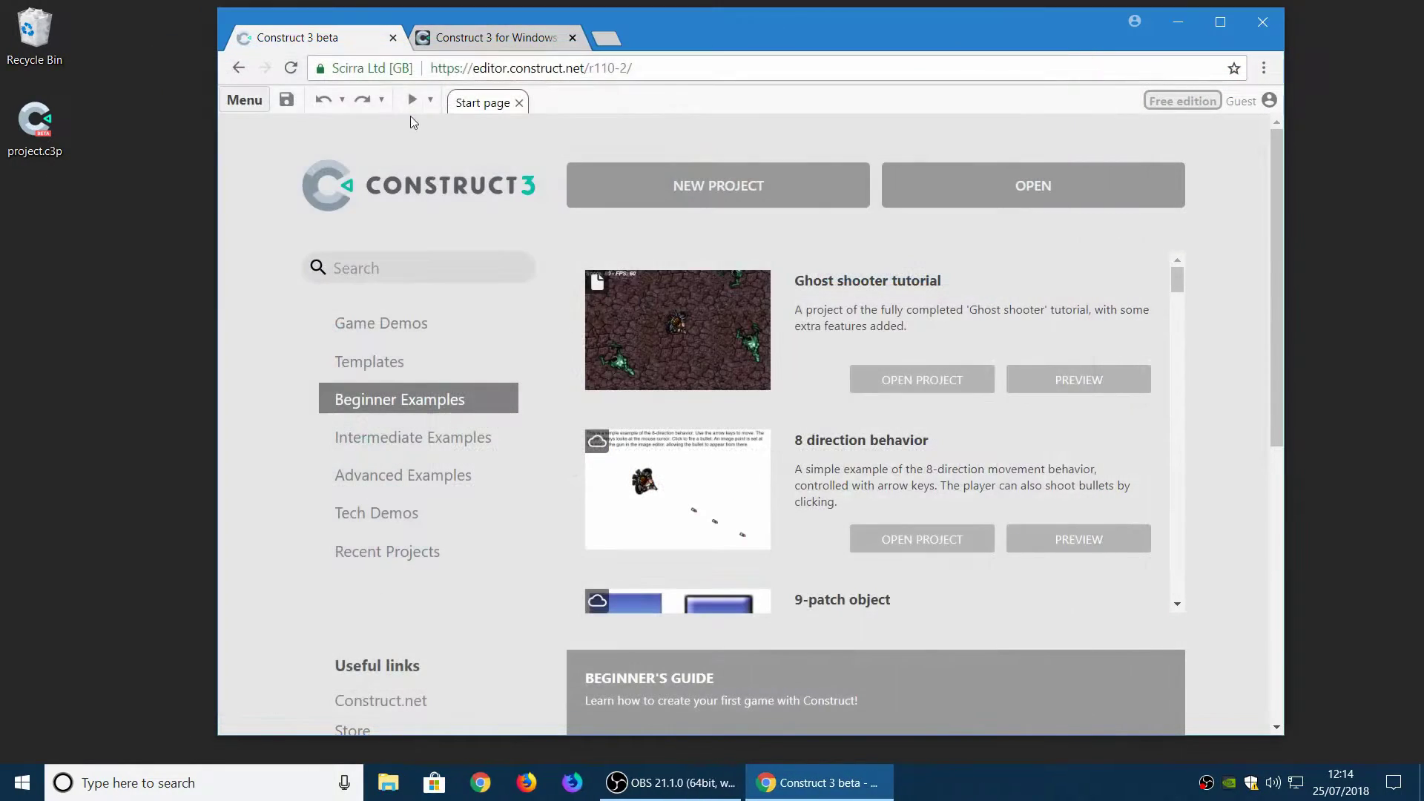
{"action": "left_click", "coordinate": [476, 41]}
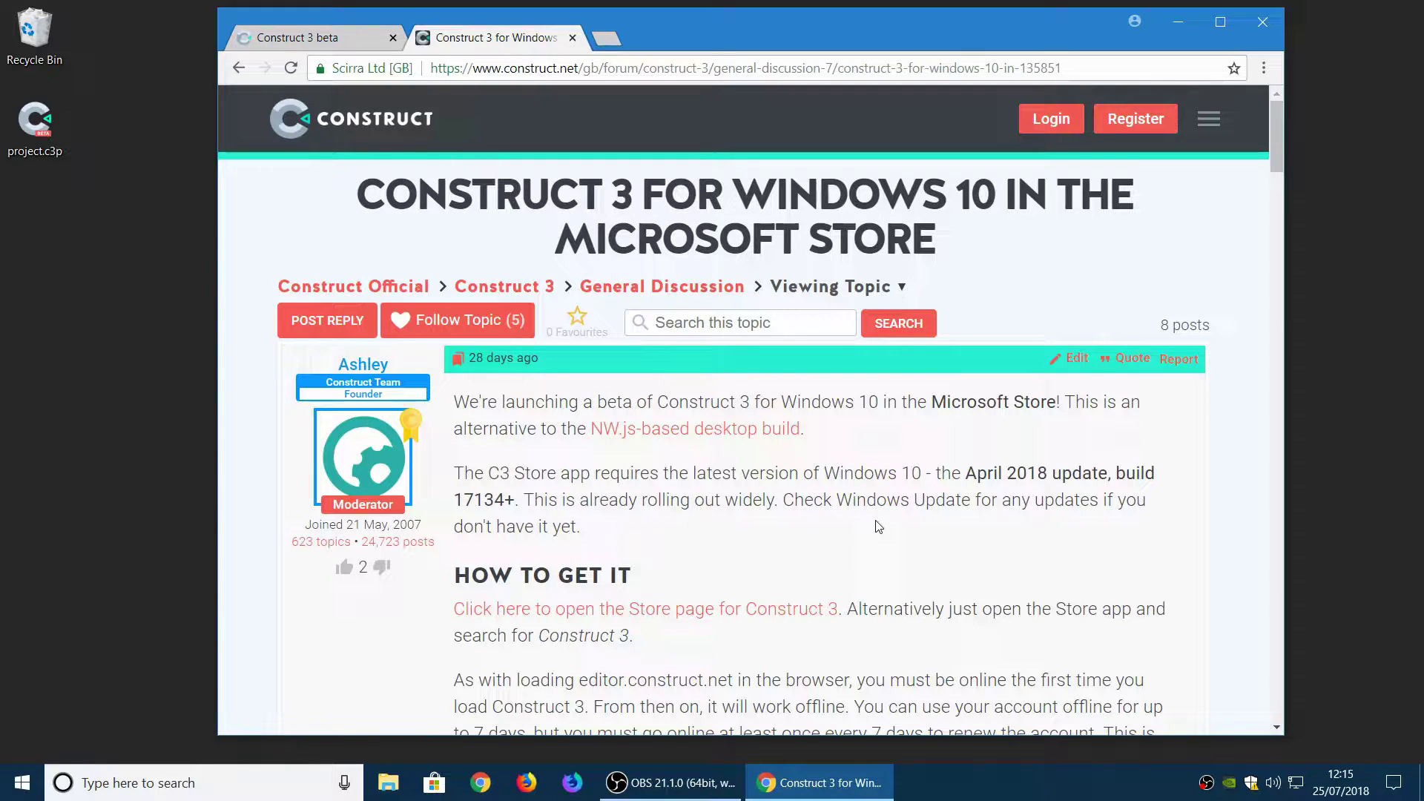
{"action": "left_click", "coordinate": [351, 41]}
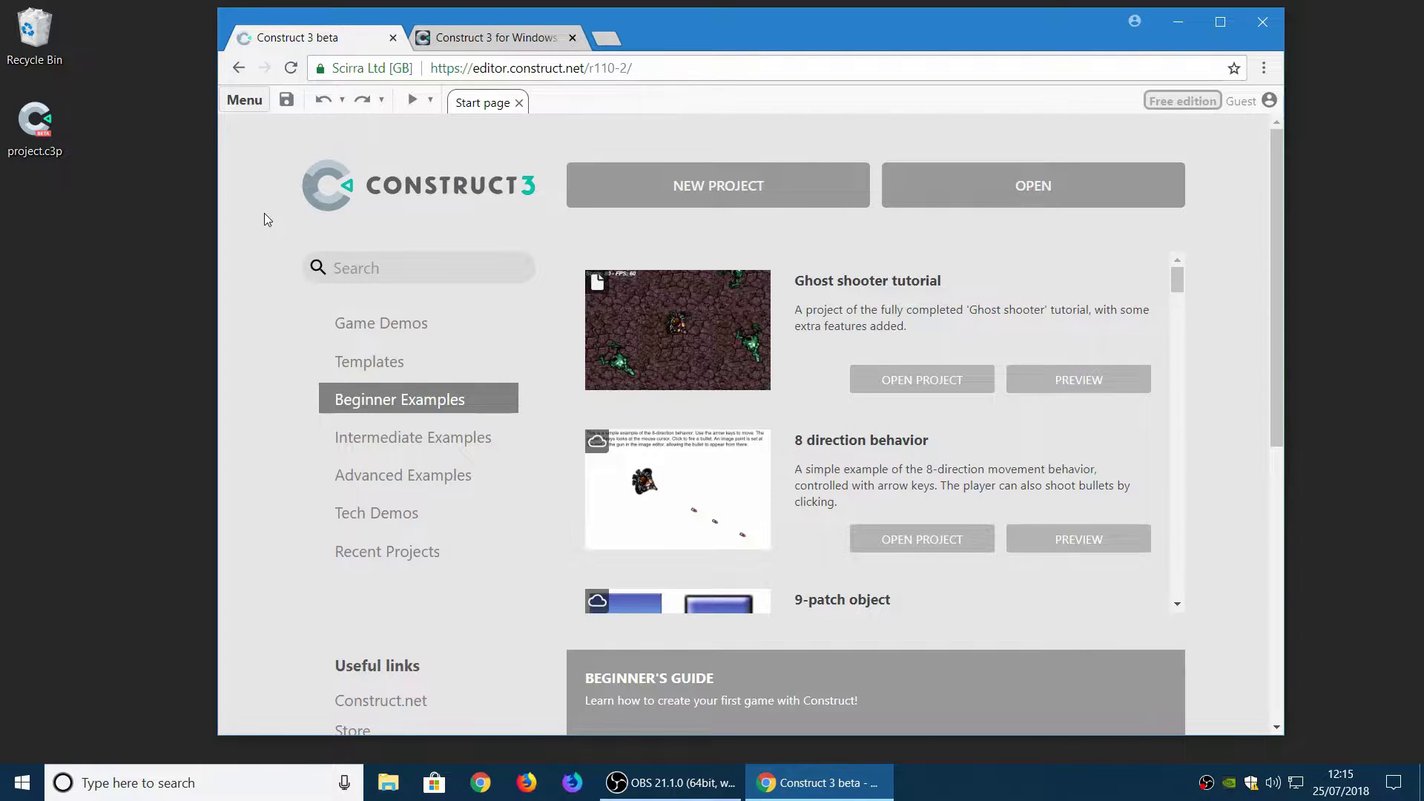
{"action": "left_click", "coordinate": [607, 40]}
Load construct.net and go through Community and Blogs to the Construct Official Blog.
{"action": "type", "text": "c"}
{"action": "key", "text": "Return"}
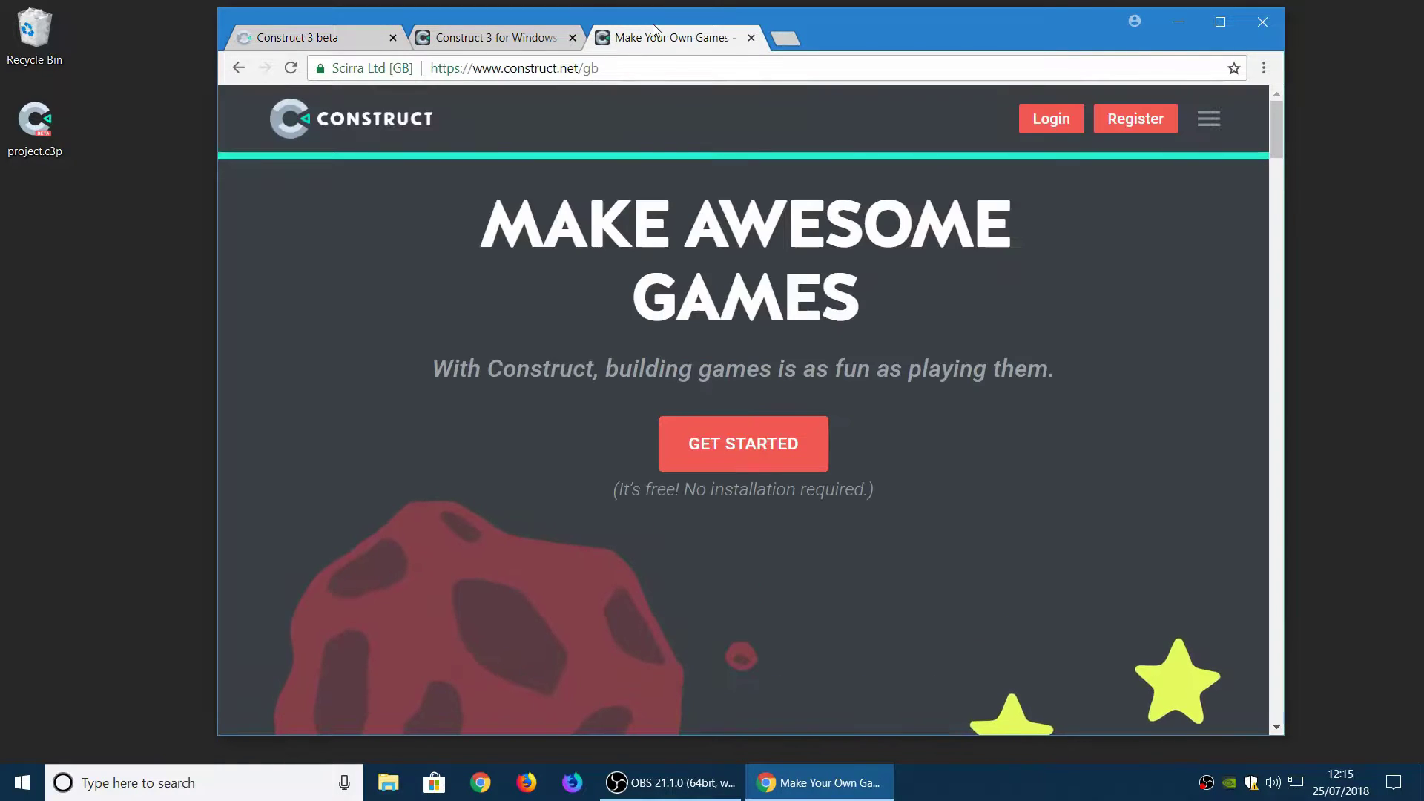
{"action": "left_click", "coordinate": [1209, 119]}
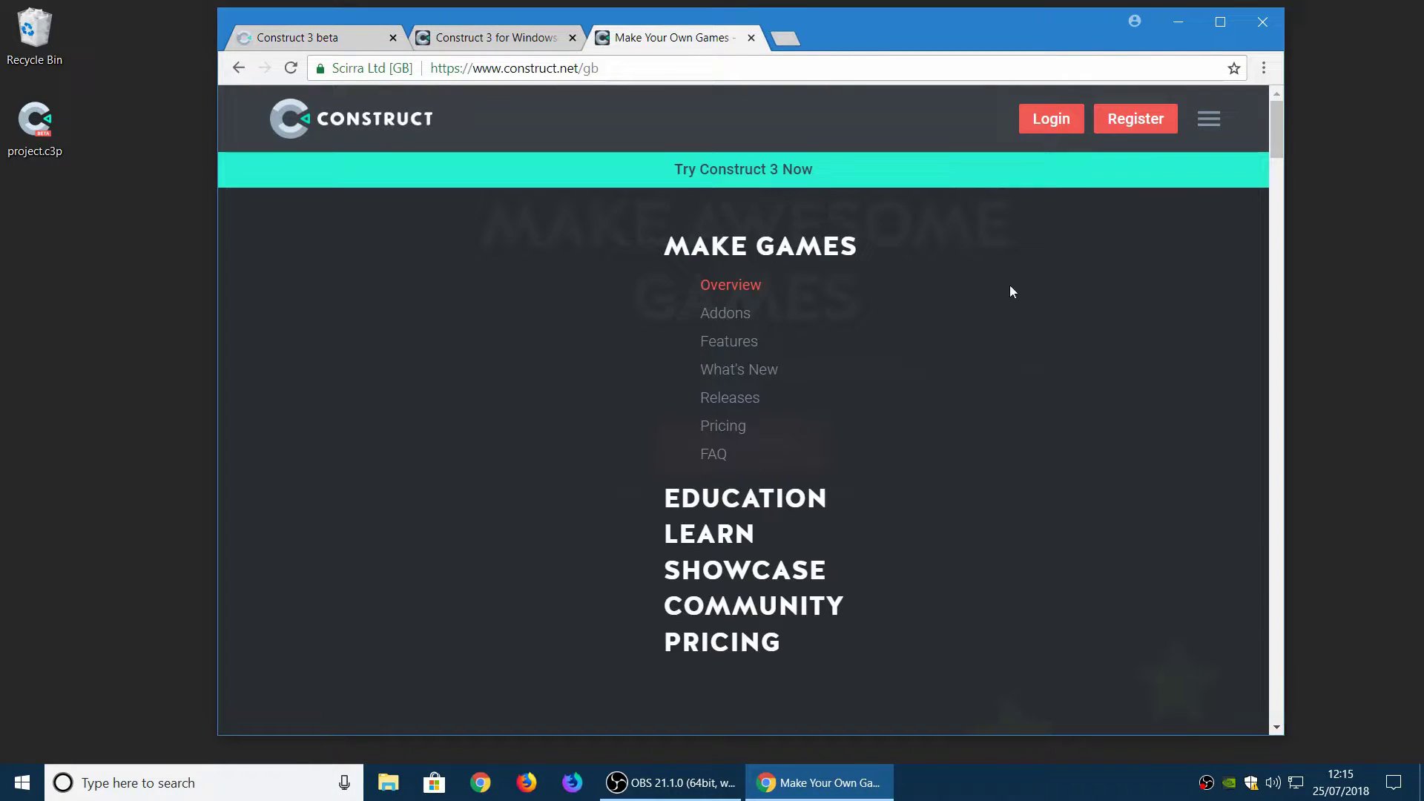
{"action": "left_click", "coordinate": [764, 605]}
{"action": "left_click", "coordinate": [427, 390]}
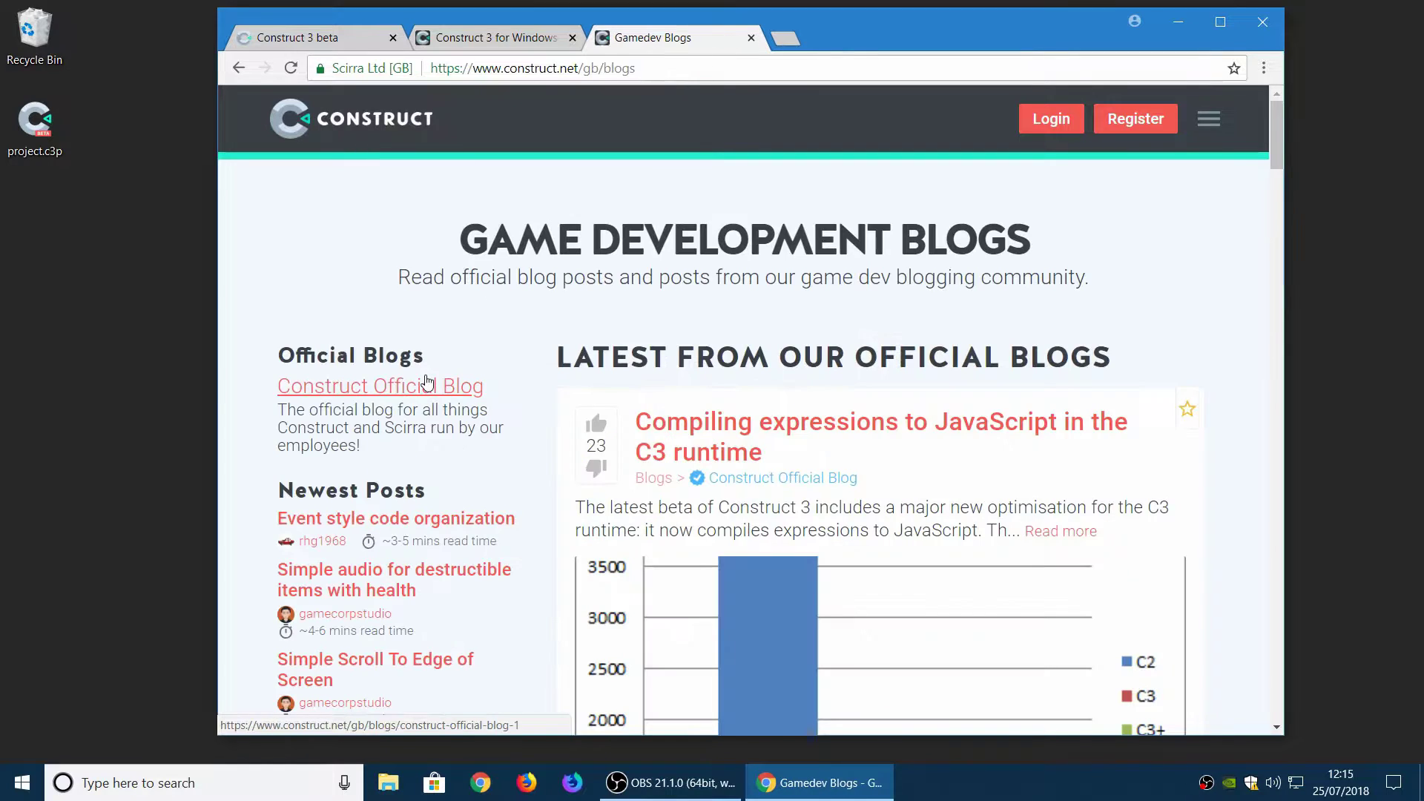
{"action": "left_click", "coordinate": [424, 390]}
Browse the blog listing and open the 'C3 runtime alpha now available' post.
{"action": "scroll", "coordinate": [1228, 397], "scroll_direction": "down", "scroll_amount": 10}
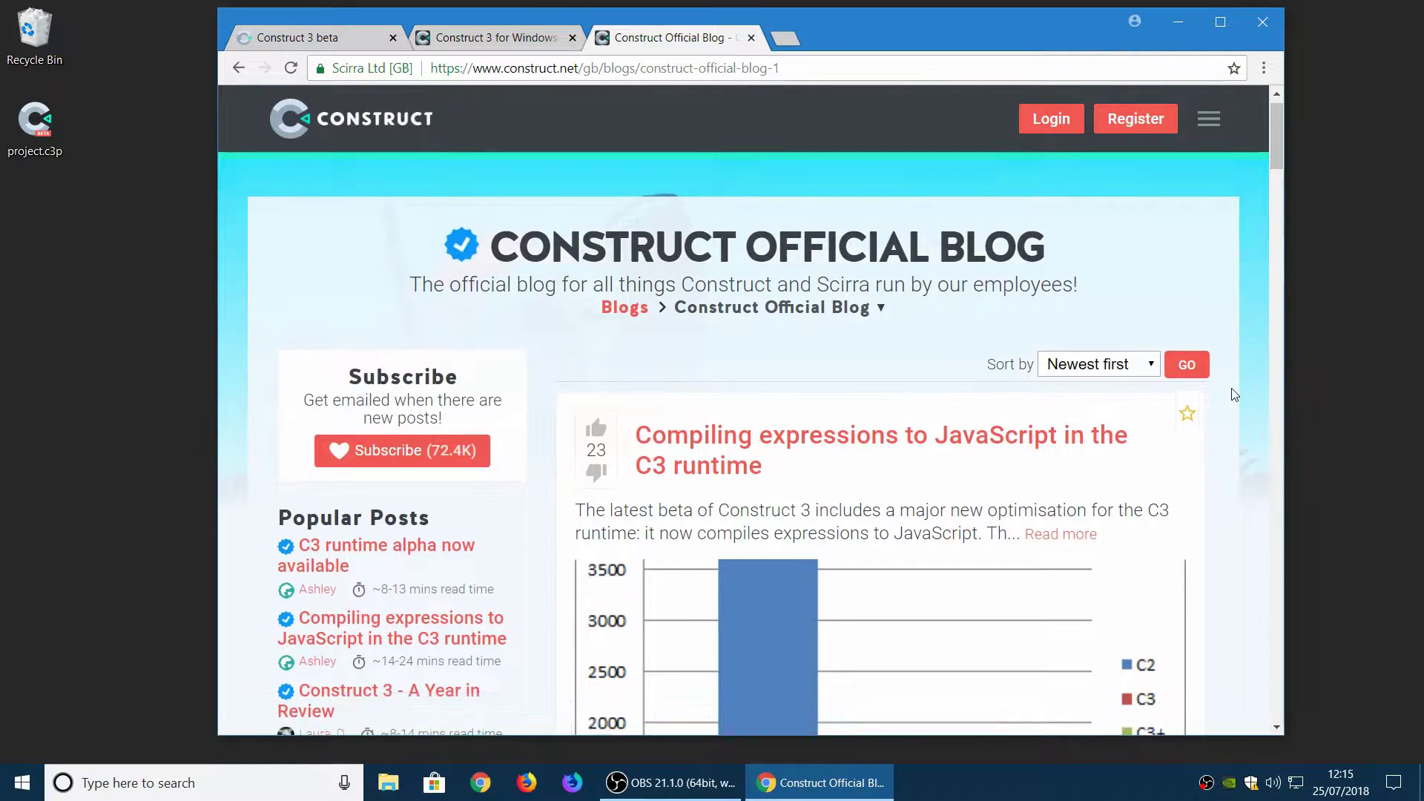
{"action": "scroll", "coordinate": [1233, 394], "scroll_direction": "down", "scroll_amount": 10}
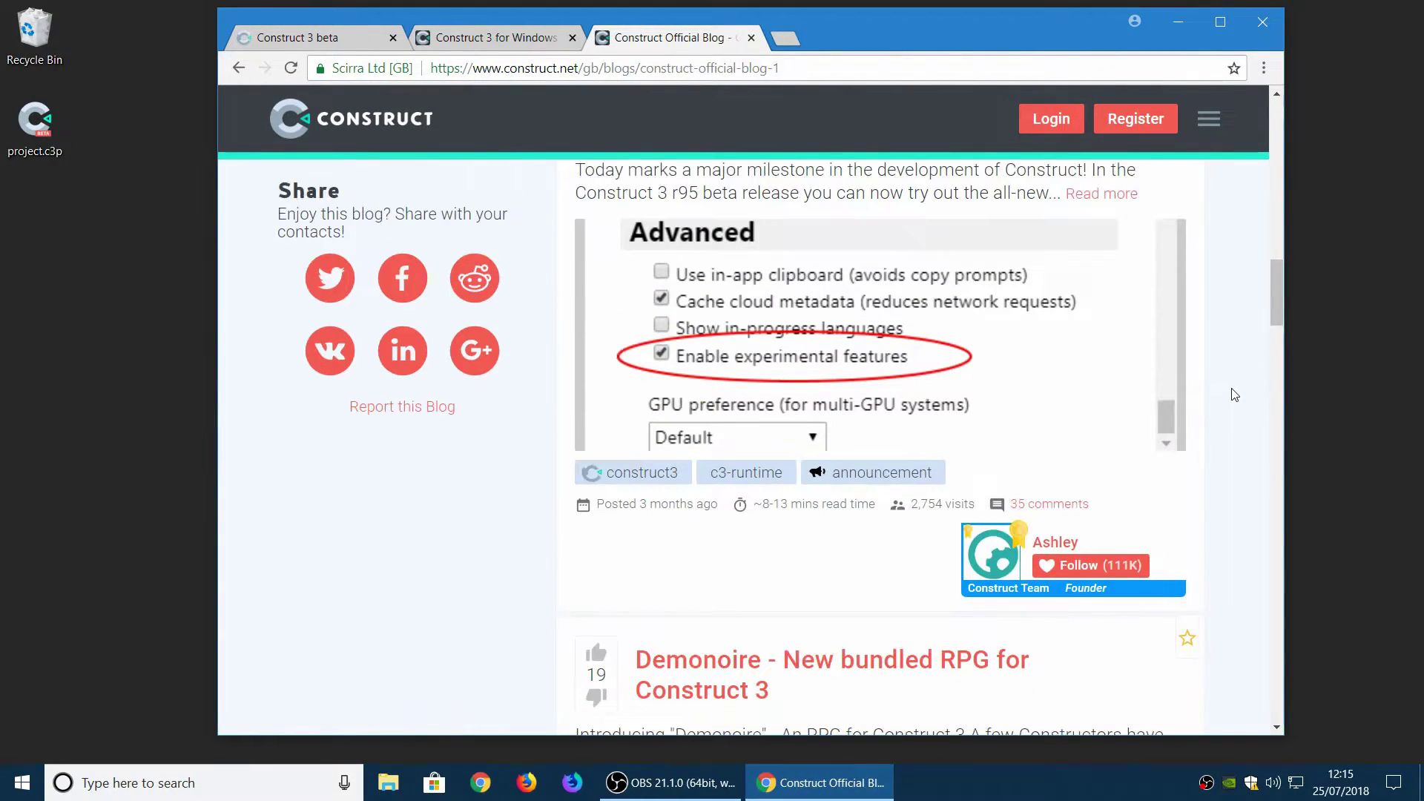
{"action": "scroll", "coordinate": [1234, 393], "scroll_direction": "down", "scroll_amount": 10}
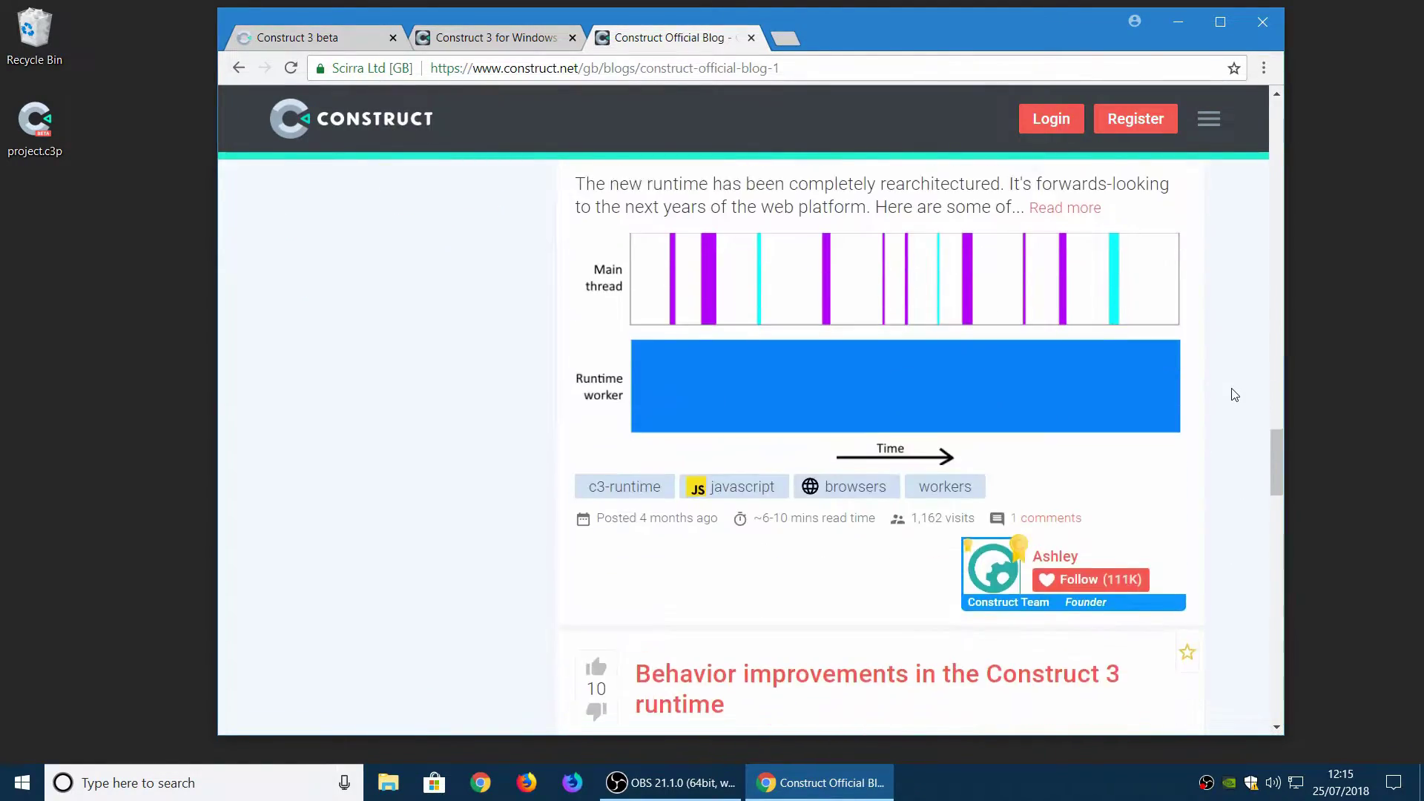
{"action": "scroll", "coordinate": [1234, 394], "scroll_direction": "up", "scroll_amount": 15}
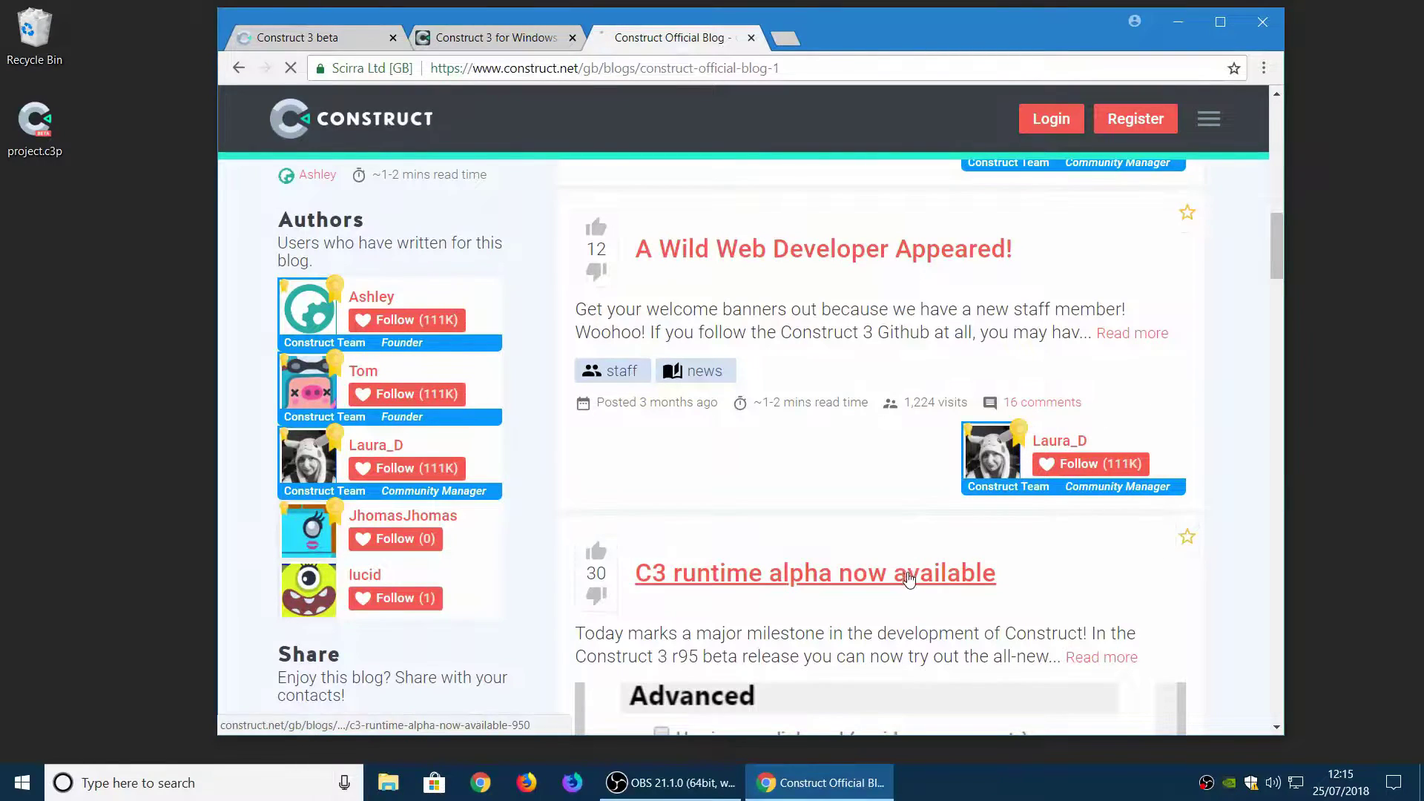
{"action": "left_click", "coordinate": [908, 573]}
Read through the C3 runtime alpha post's steps, then close its tab.
{"action": "scroll", "coordinate": [1001, 457], "scroll_direction": "down", "scroll_amount": 5}
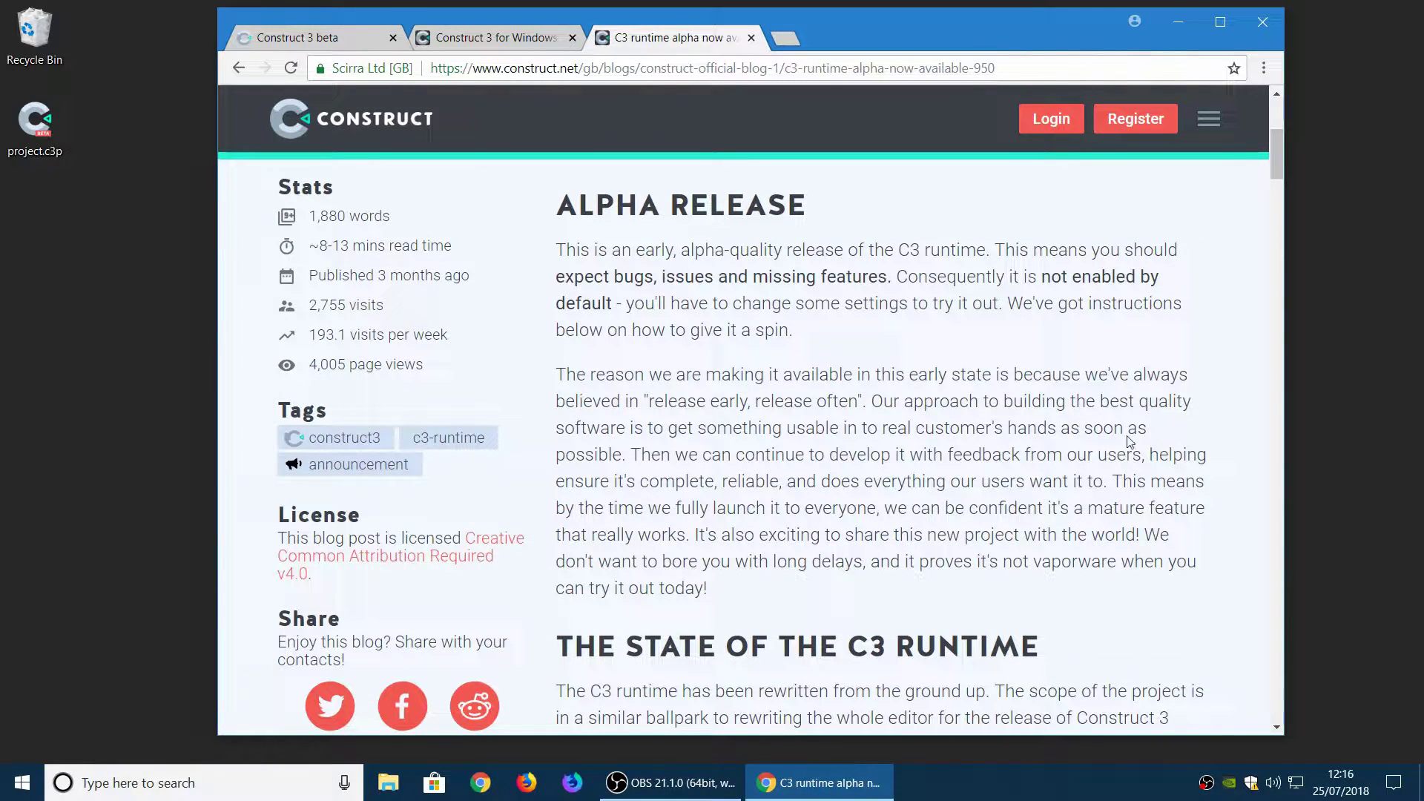
{"action": "scroll", "coordinate": [1121, 453], "scroll_direction": "down", "scroll_amount": 15}
{"action": "scroll", "coordinate": [1134, 421], "scroll_direction": "down", "scroll_amount": 14}
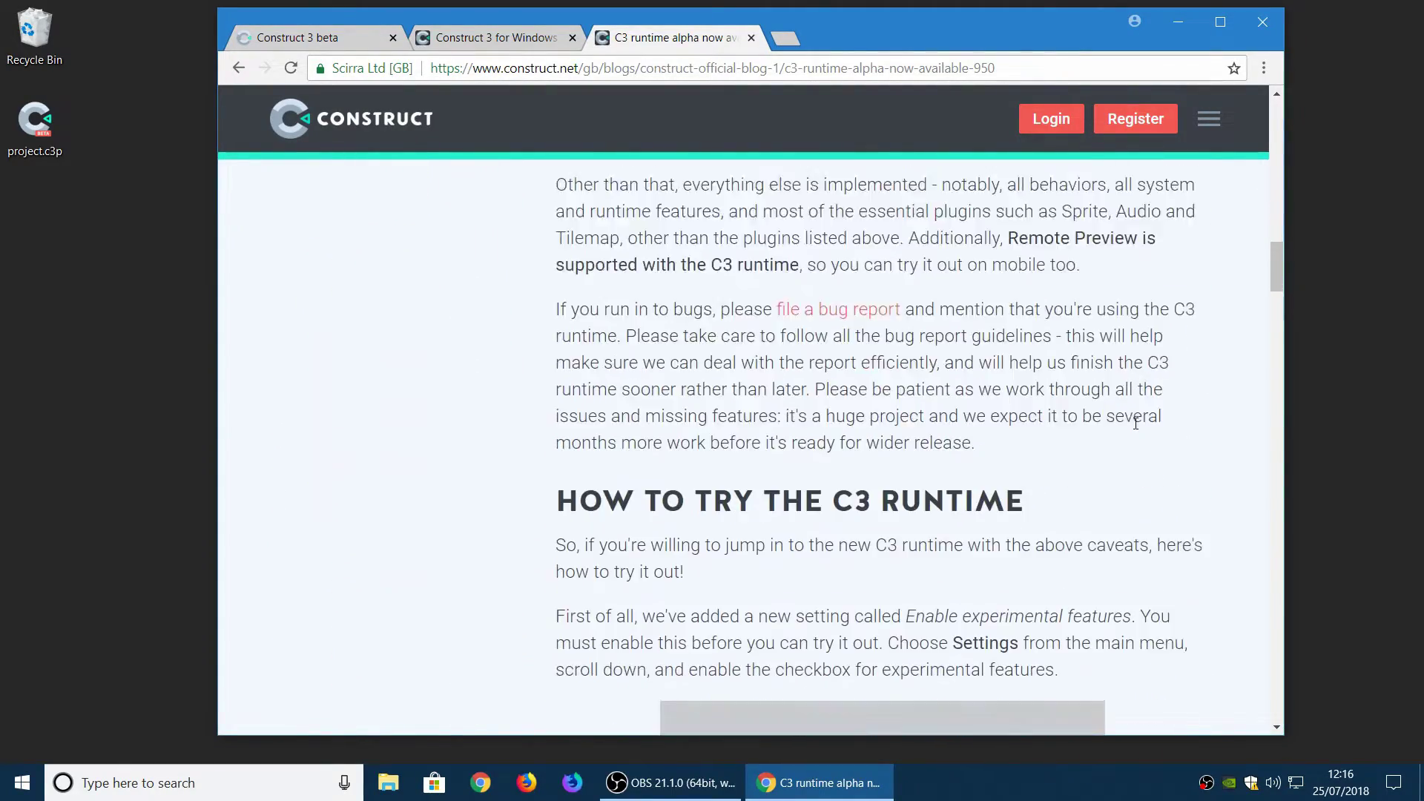
{"action": "scroll", "coordinate": [919, 445], "scroll_direction": "down", "scroll_amount": 3}
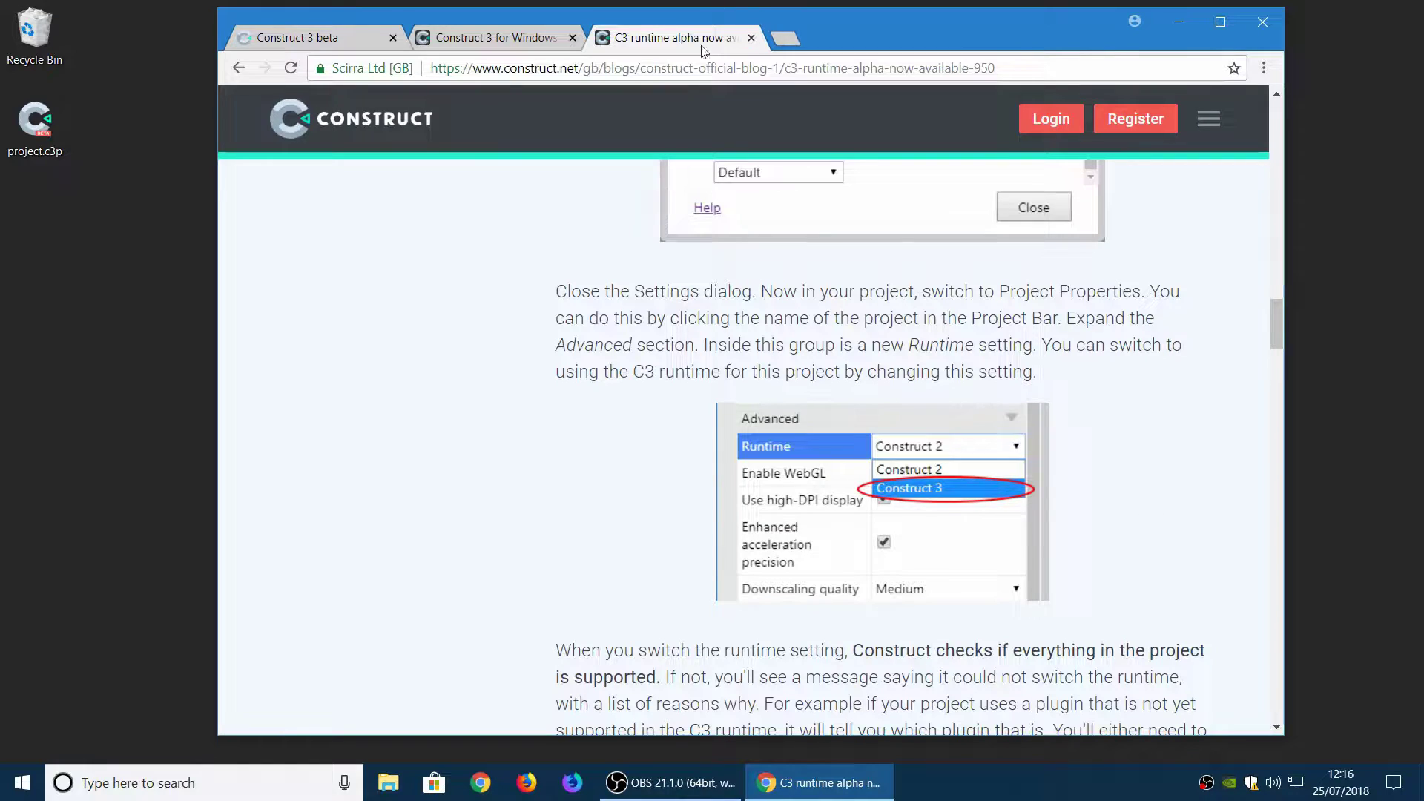
{"action": "scroll", "coordinate": [560, 357], "scroll_direction": "up", "scroll_amount": 4}
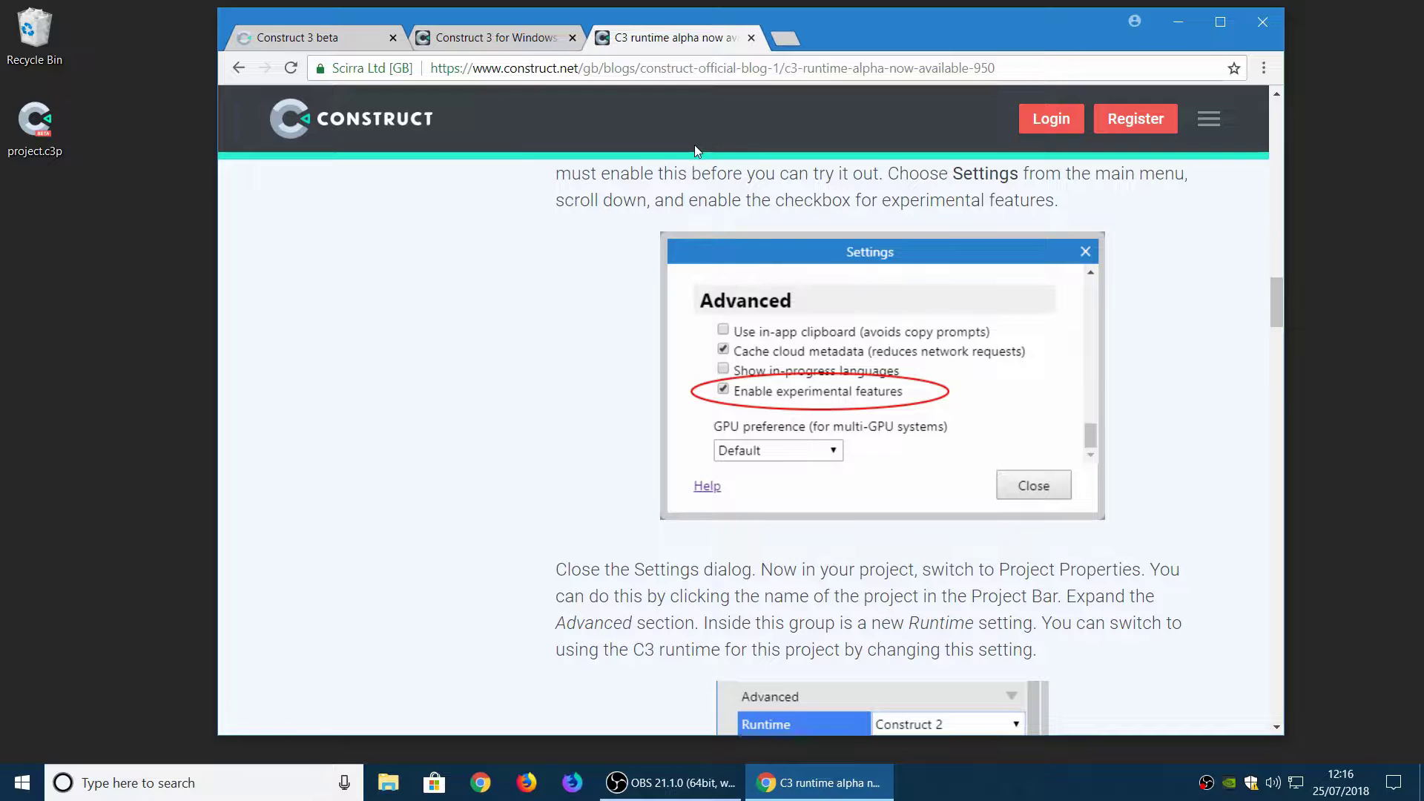
{"action": "middle_click", "coordinate": [673, 42]}
Return to the beta start page and load the Construct 3 editor in another browser window.
{"action": "left_click", "coordinate": [282, 42]}
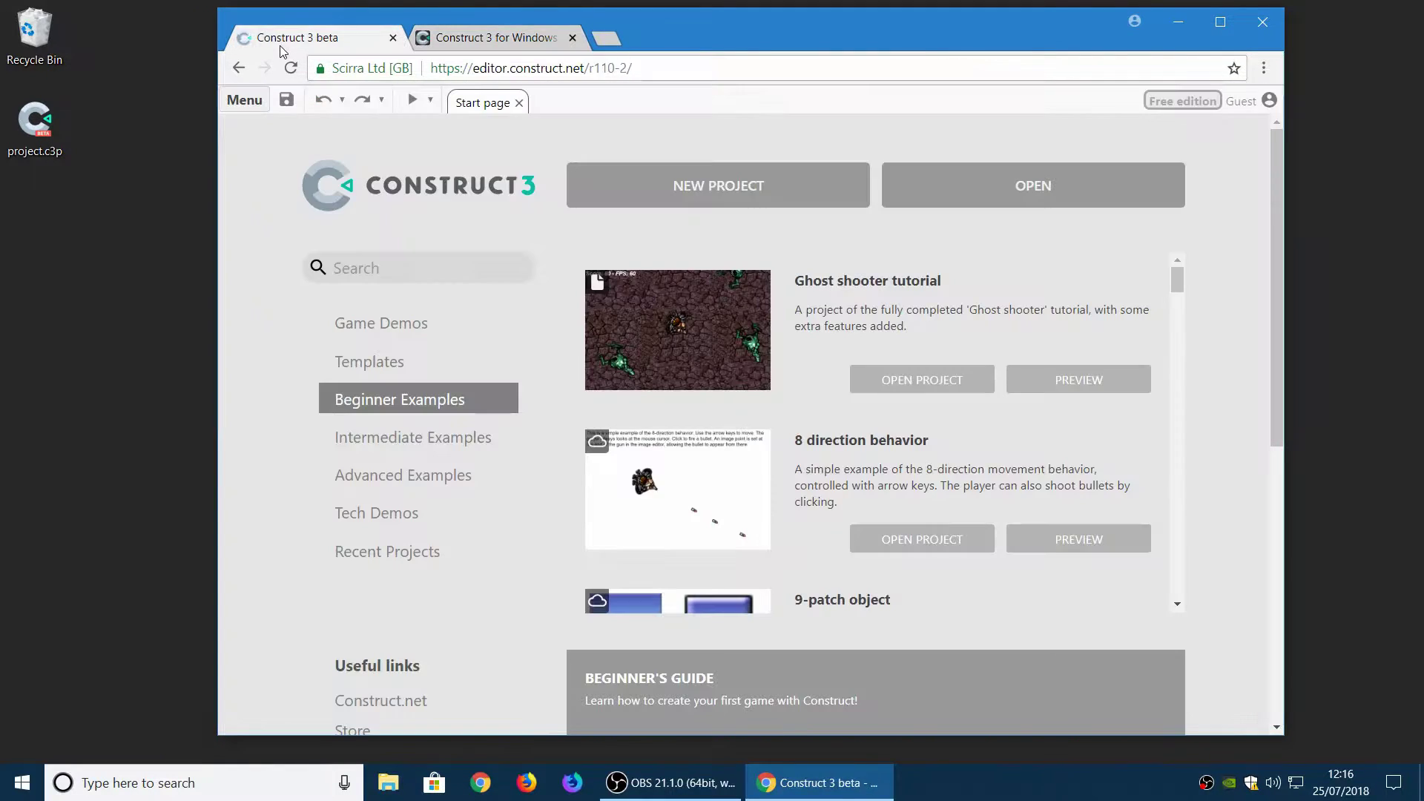
{"action": "key", "text": "super"}
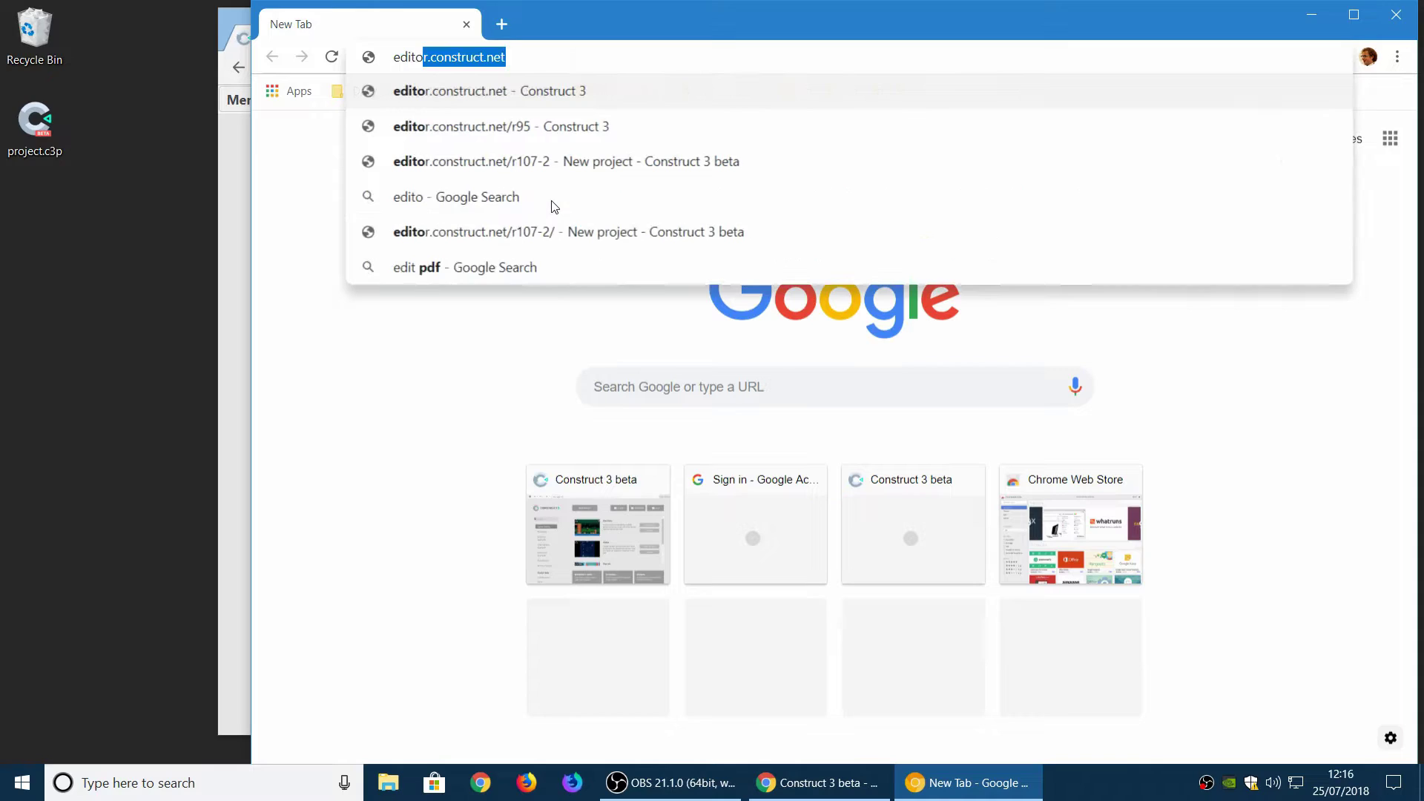
{"action": "key", "text": "Return"}
Reload the editor at editor.construct.net/r110-2 and show the Beginner Examples.
{"action": "left_click", "coordinate": [708, 59]}
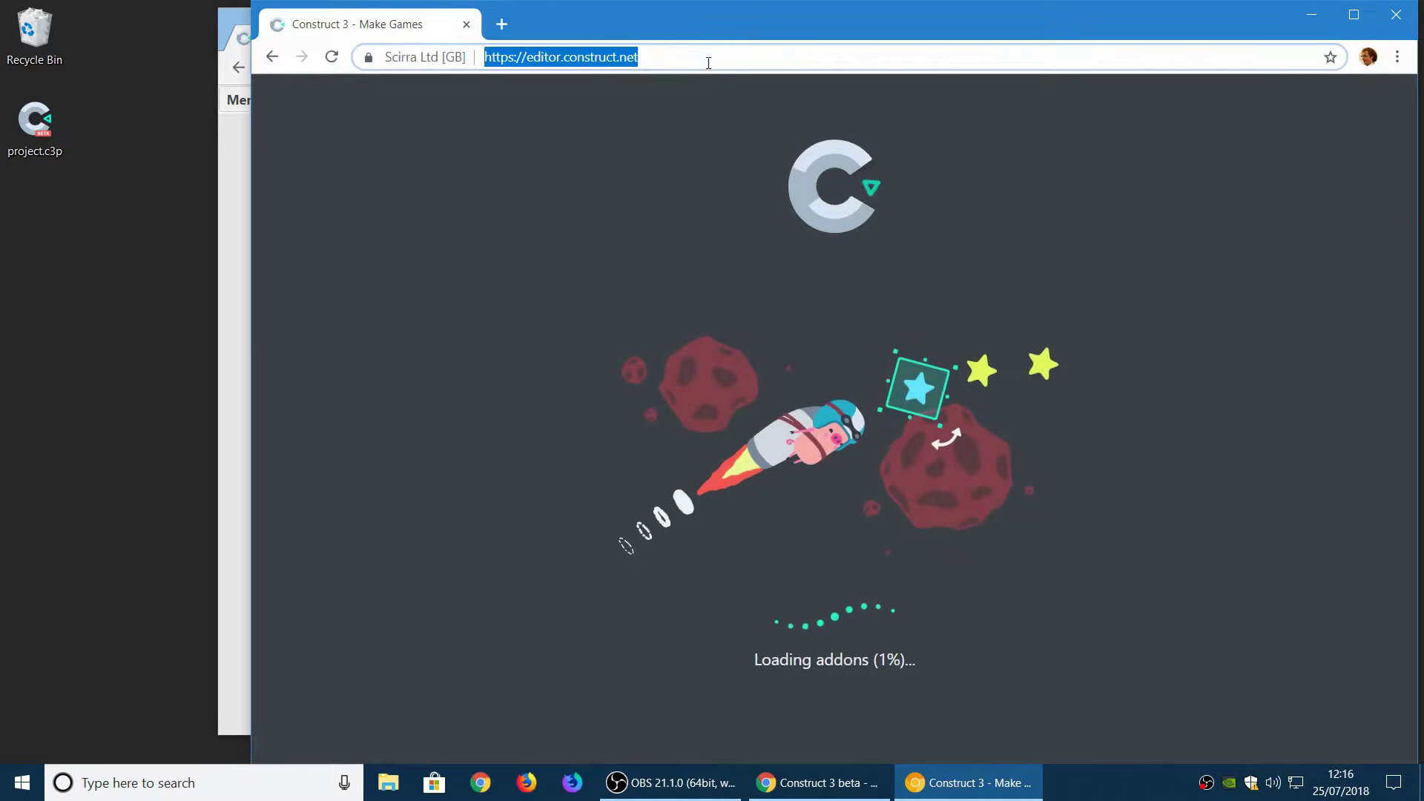
{"action": "left_click", "coordinate": [724, 57]}
{"action": "type", "text": "/r1"}
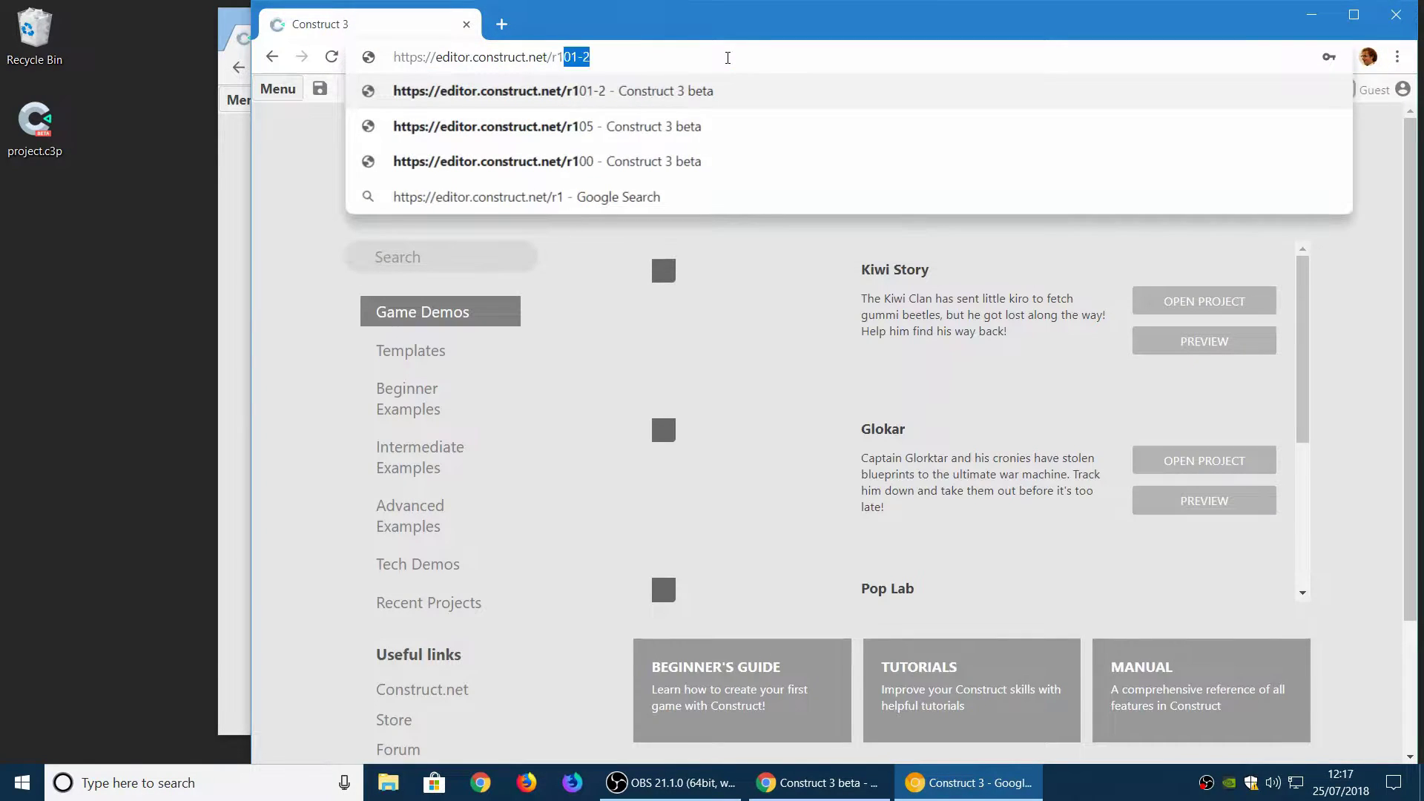
{"action": "type", "text": "10-2"}
{"action": "key", "text": "Return"}
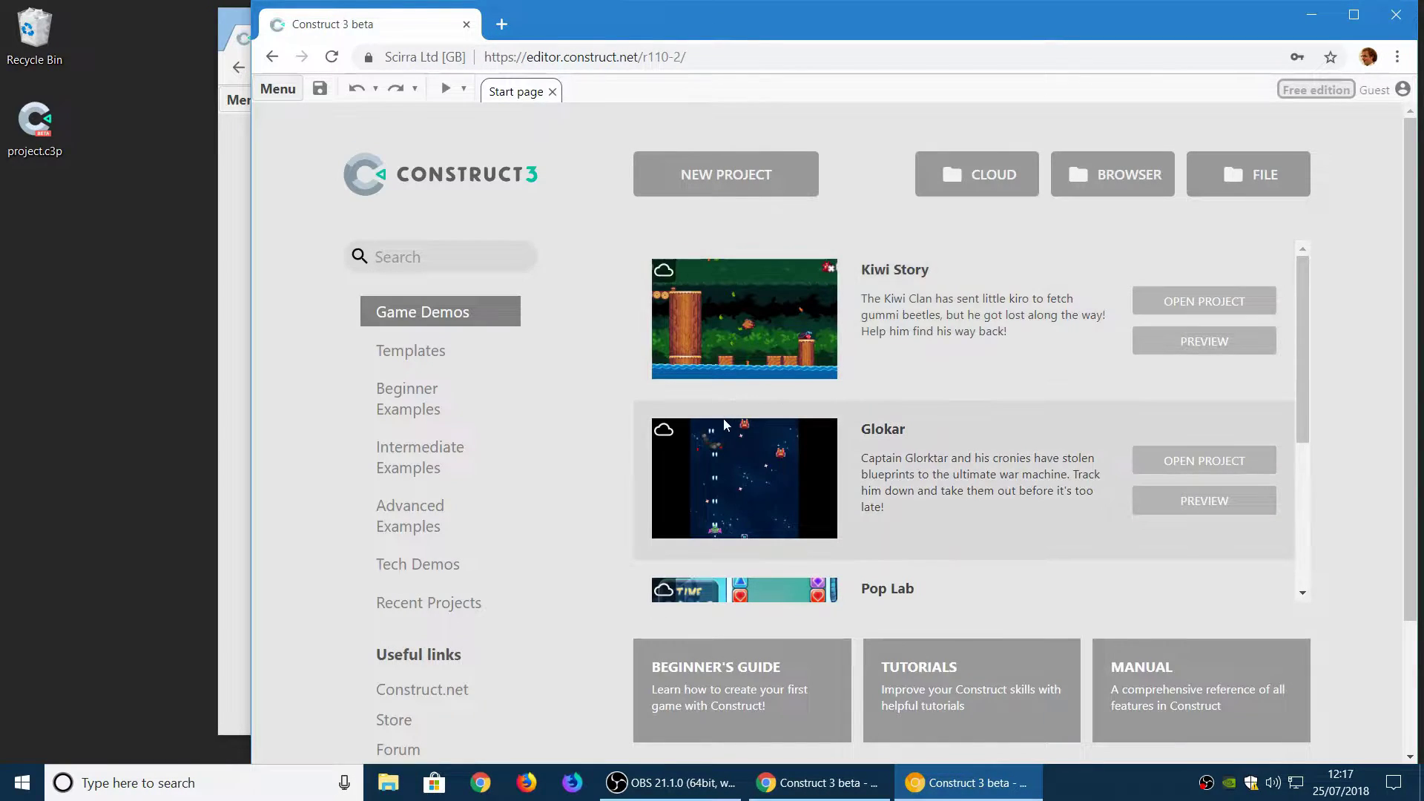
{"action": "left_click", "coordinate": [413, 408]}
Open the Ghost shooter tutorial, pan the layout, and display the project-wide properties.
{"action": "left_click", "coordinate": [895, 311]}
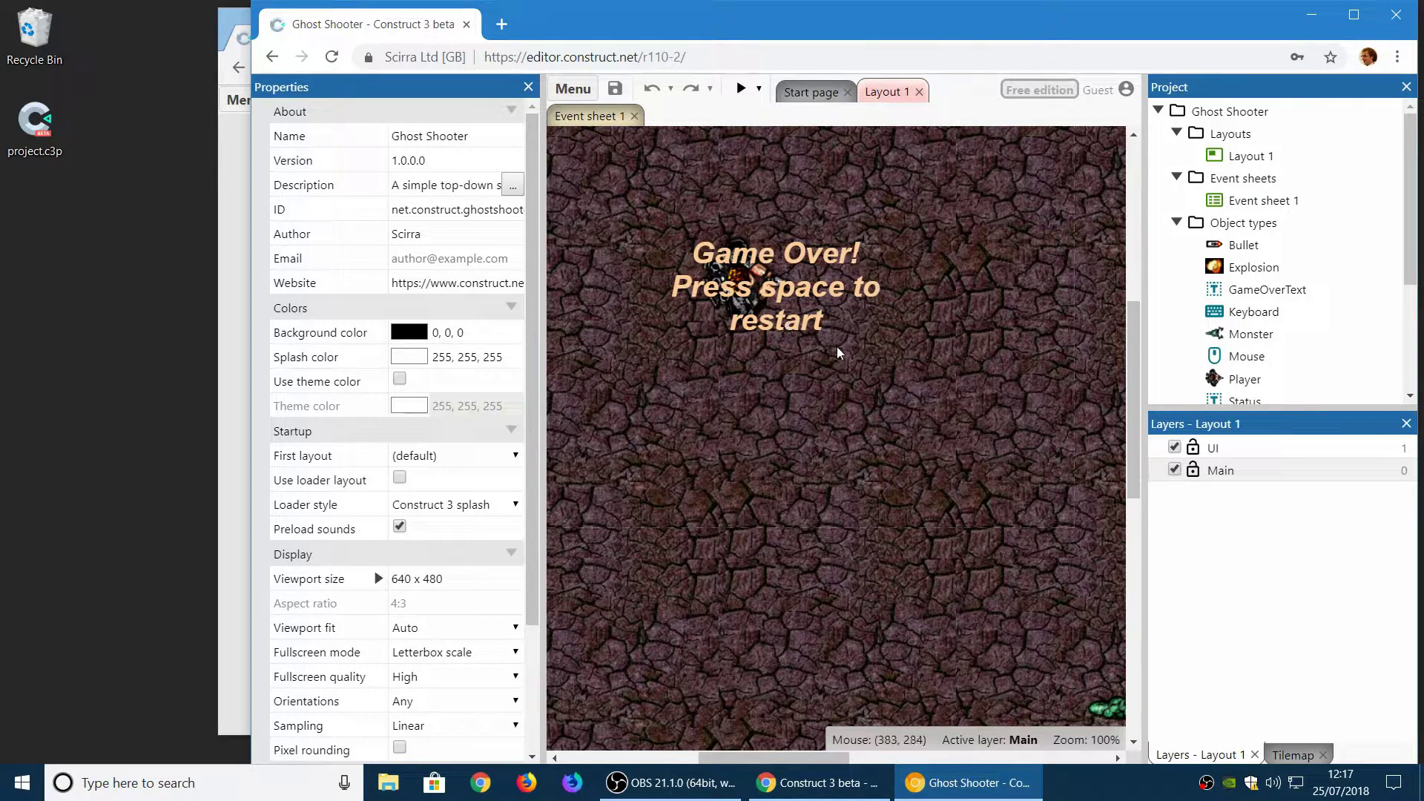
{"action": "middle_click_drag", "start_coordinate": [836, 347], "coordinate": [943, 445]}
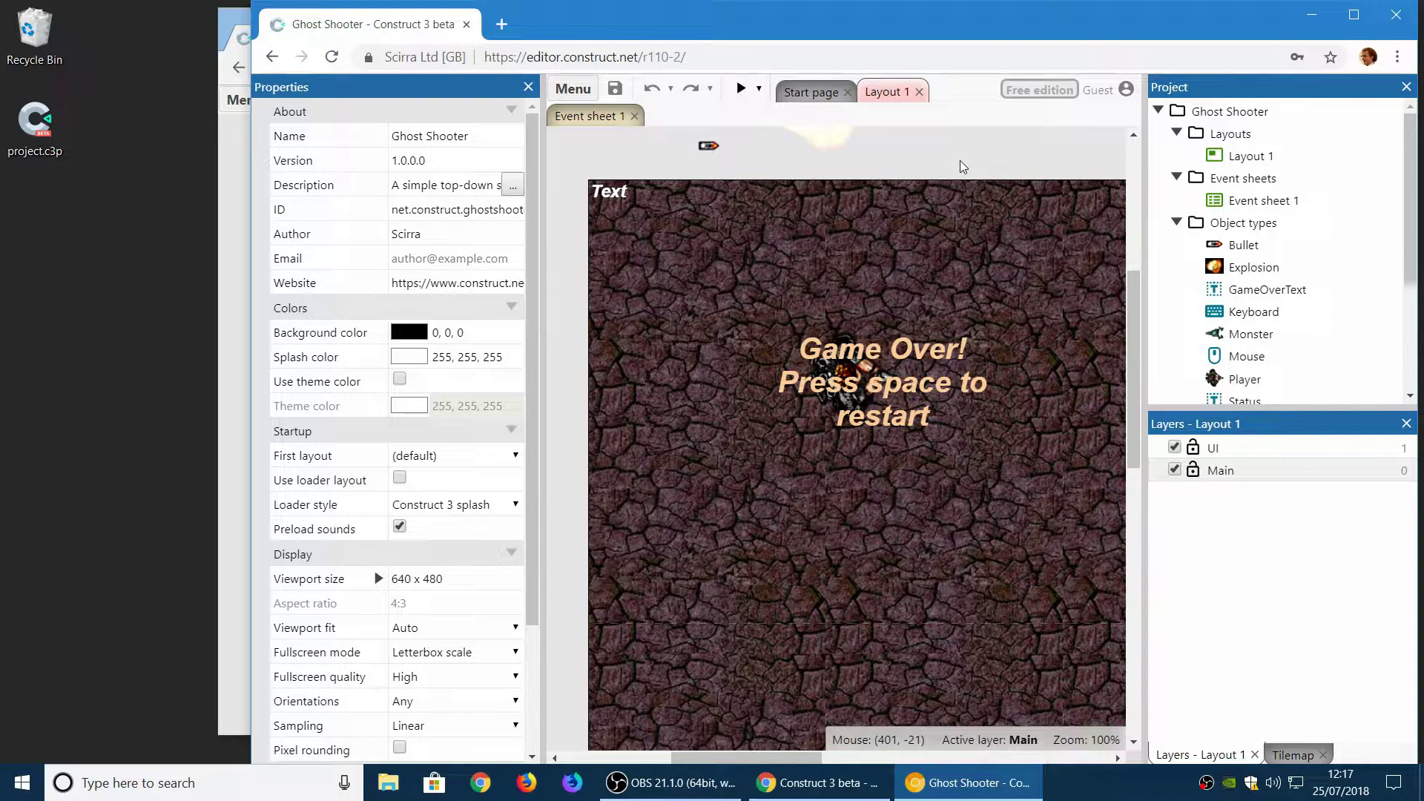
{"action": "left_click", "coordinate": [1224, 113]}
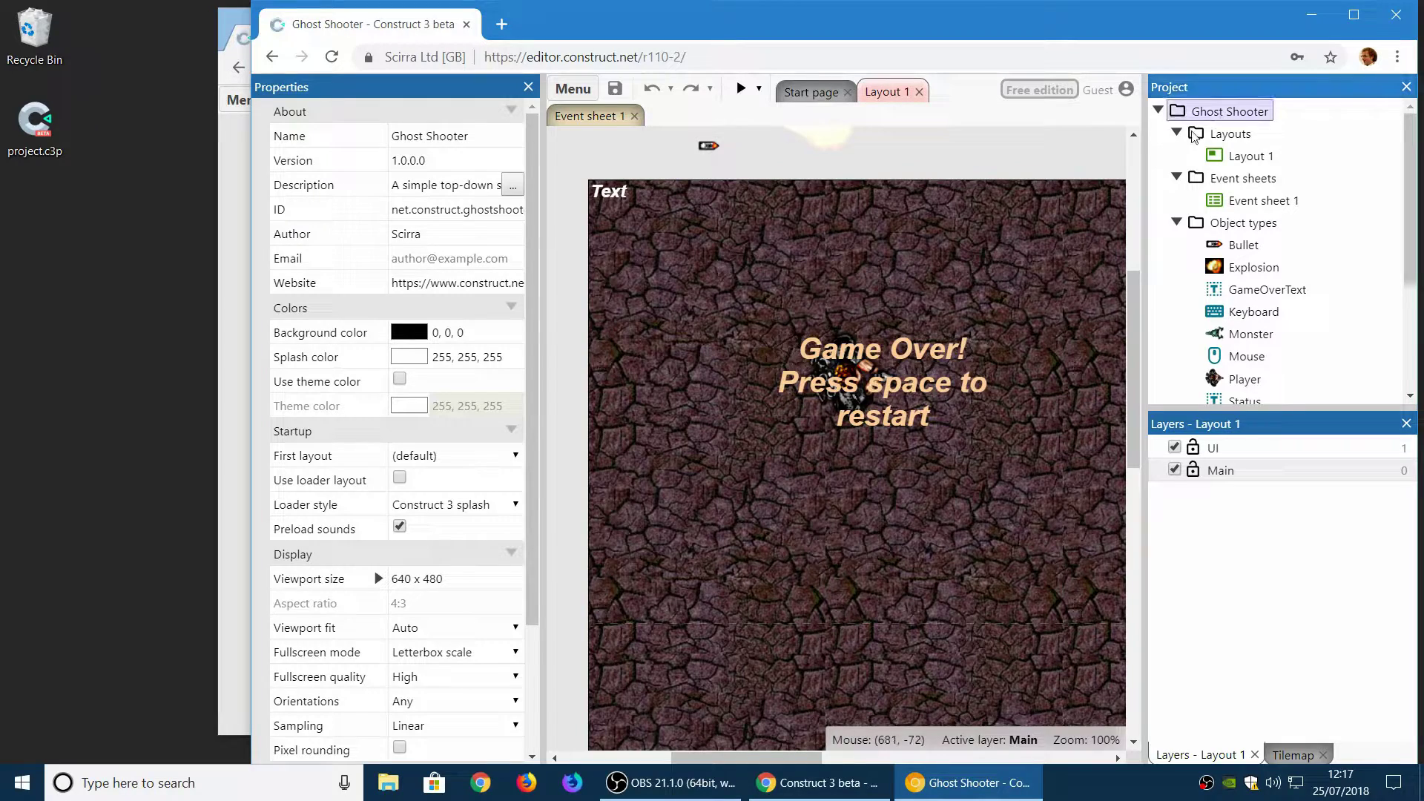
{"action": "scroll", "coordinate": [406, 554], "scroll_direction": "down", "scroll_amount": 2}
Turn on Enable experimental features in the editor Settings.
{"action": "left_click", "coordinate": [497, 614]}
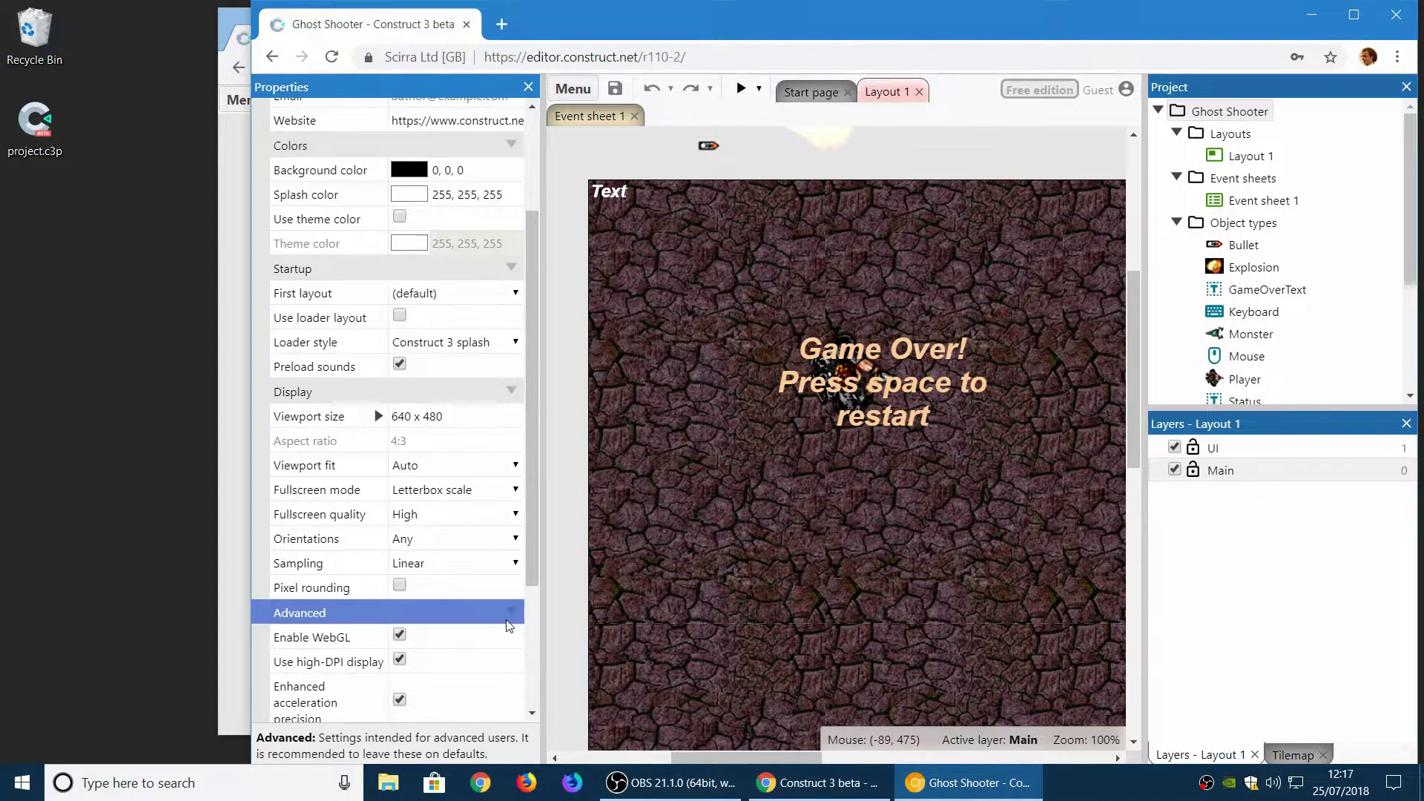
{"action": "scroll", "coordinate": [489, 619], "scroll_direction": "down", "scroll_amount": 1}
{"action": "left_click", "coordinate": [573, 88]}
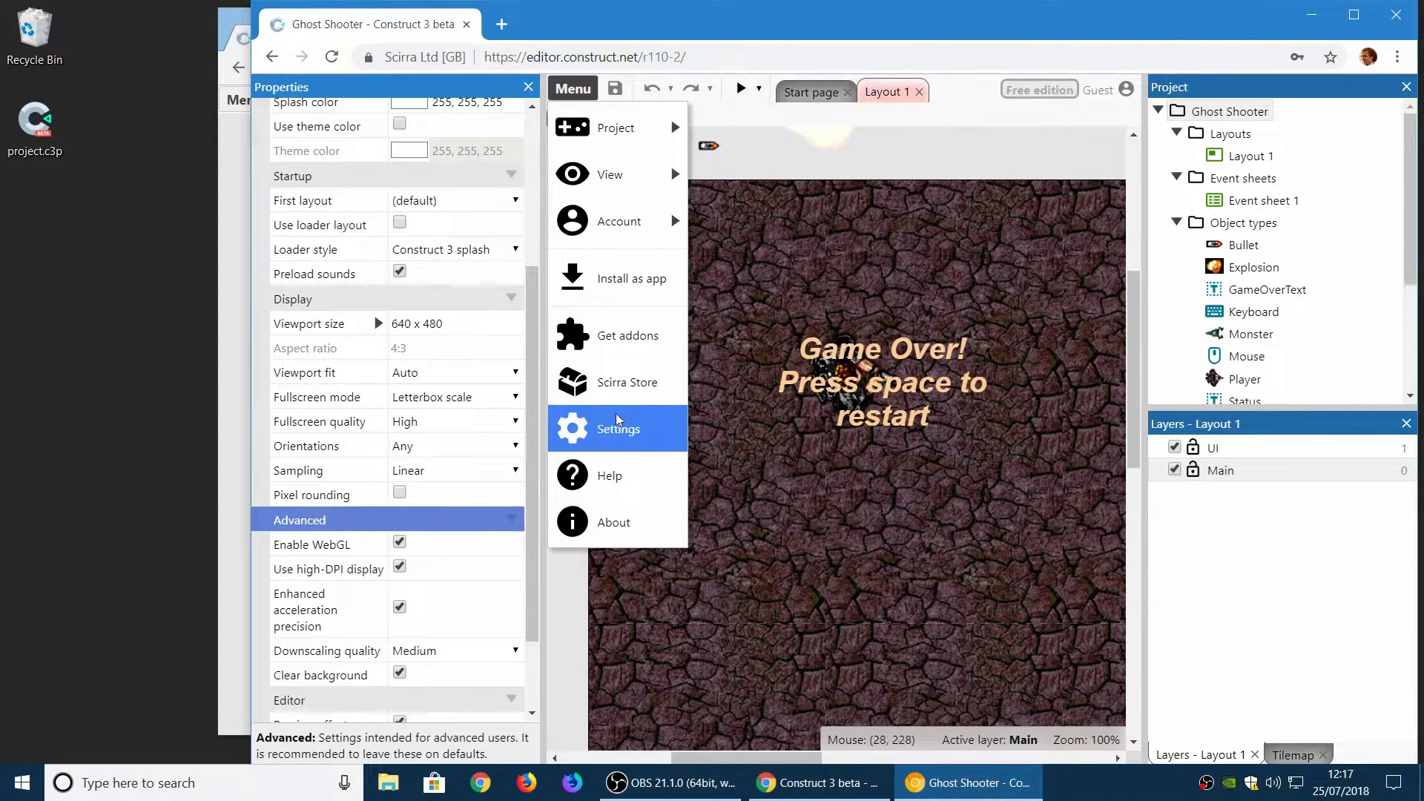
{"action": "left_click", "coordinate": [619, 423]}
{"action": "scroll", "coordinate": [711, 446], "scroll_direction": "down", "scroll_amount": 5}
{"action": "scroll", "coordinate": [710, 446], "scroll_direction": "down", "scroll_amount": 5}
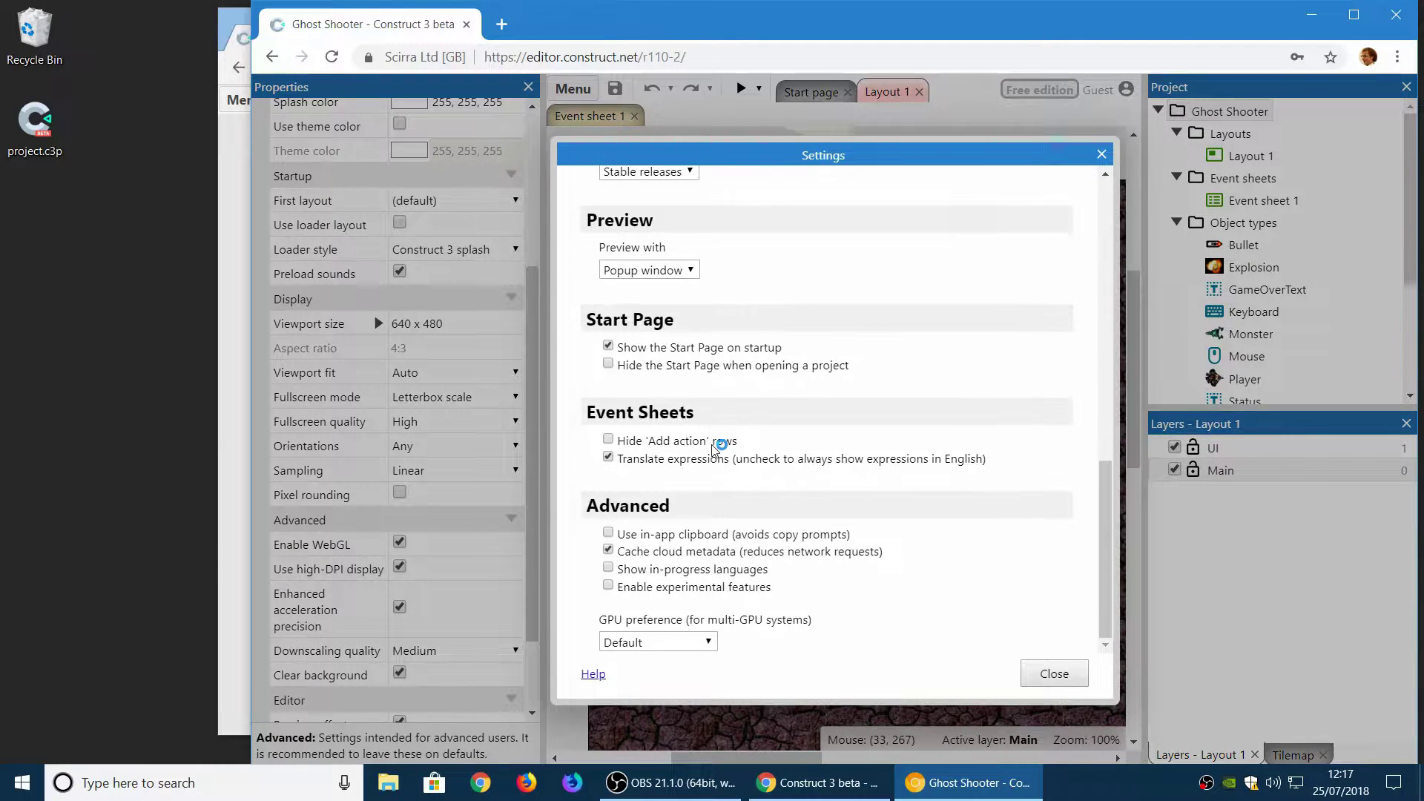
{"action": "left_click", "coordinate": [748, 588]}
{"action": "left_click", "coordinate": [1054, 668]}
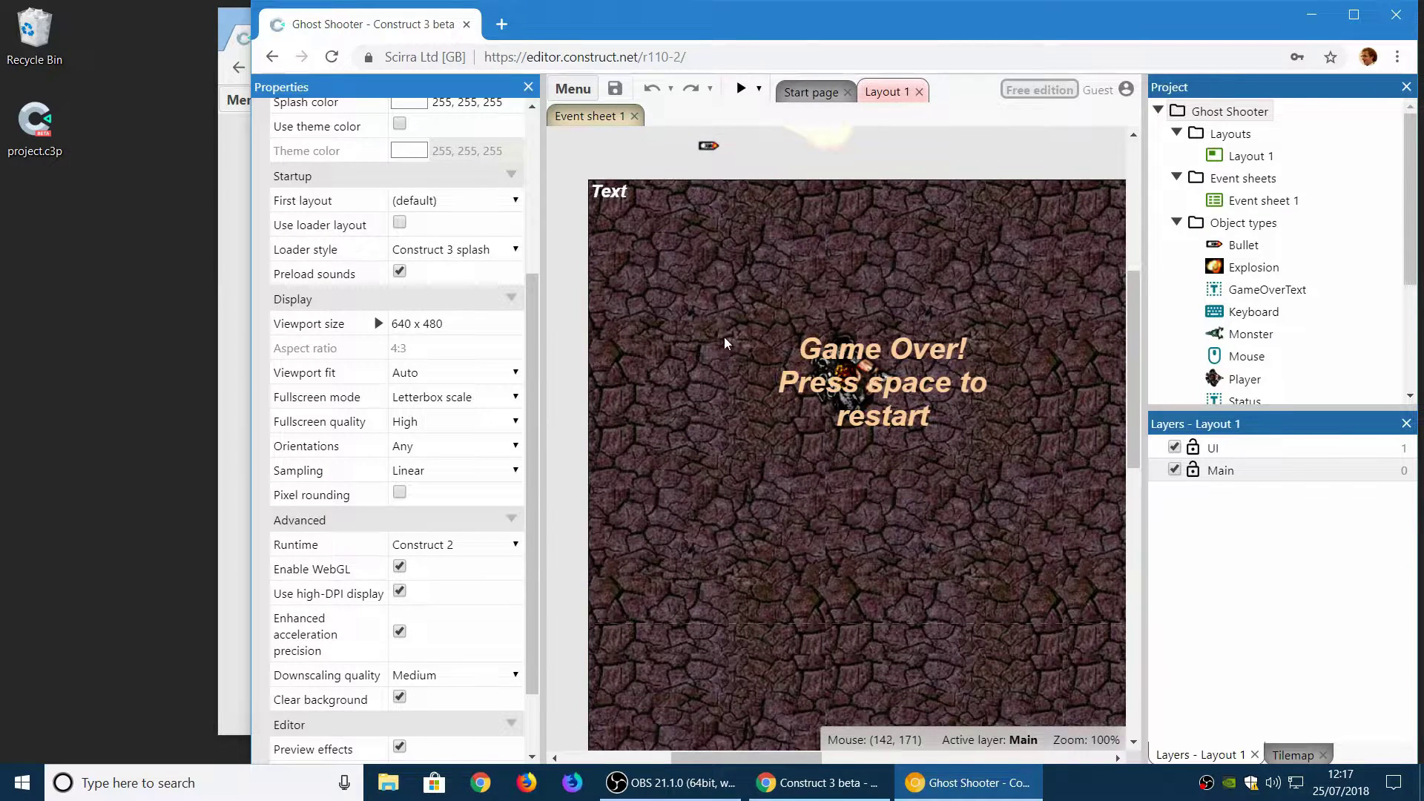
Set the project Runtime to Construct 3 with Use worker ticked, then preview with F5.
{"action": "left_click", "coordinate": [465, 549]}
{"action": "left_click", "coordinate": [451, 582]}
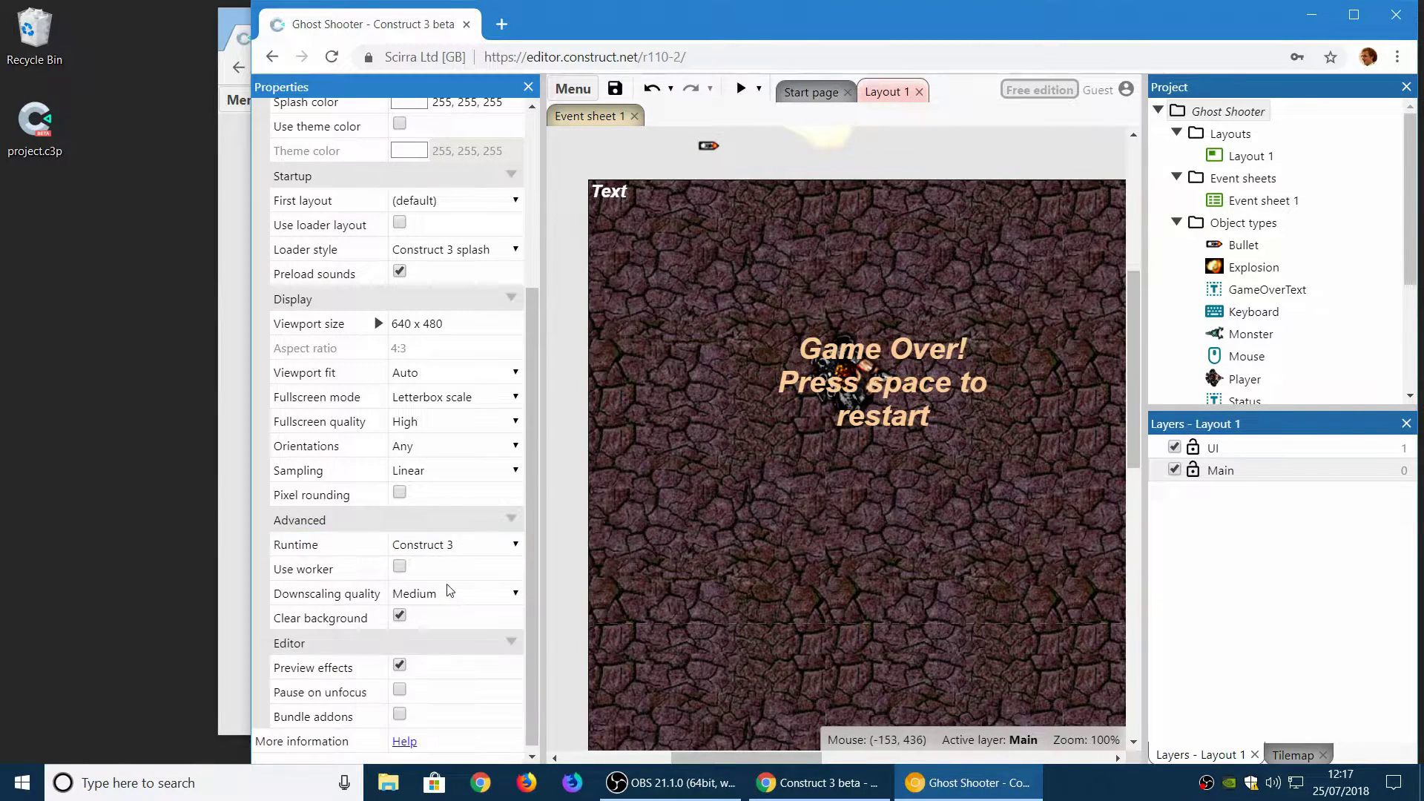
{"action": "left_click", "coordinate": [335, 572]}
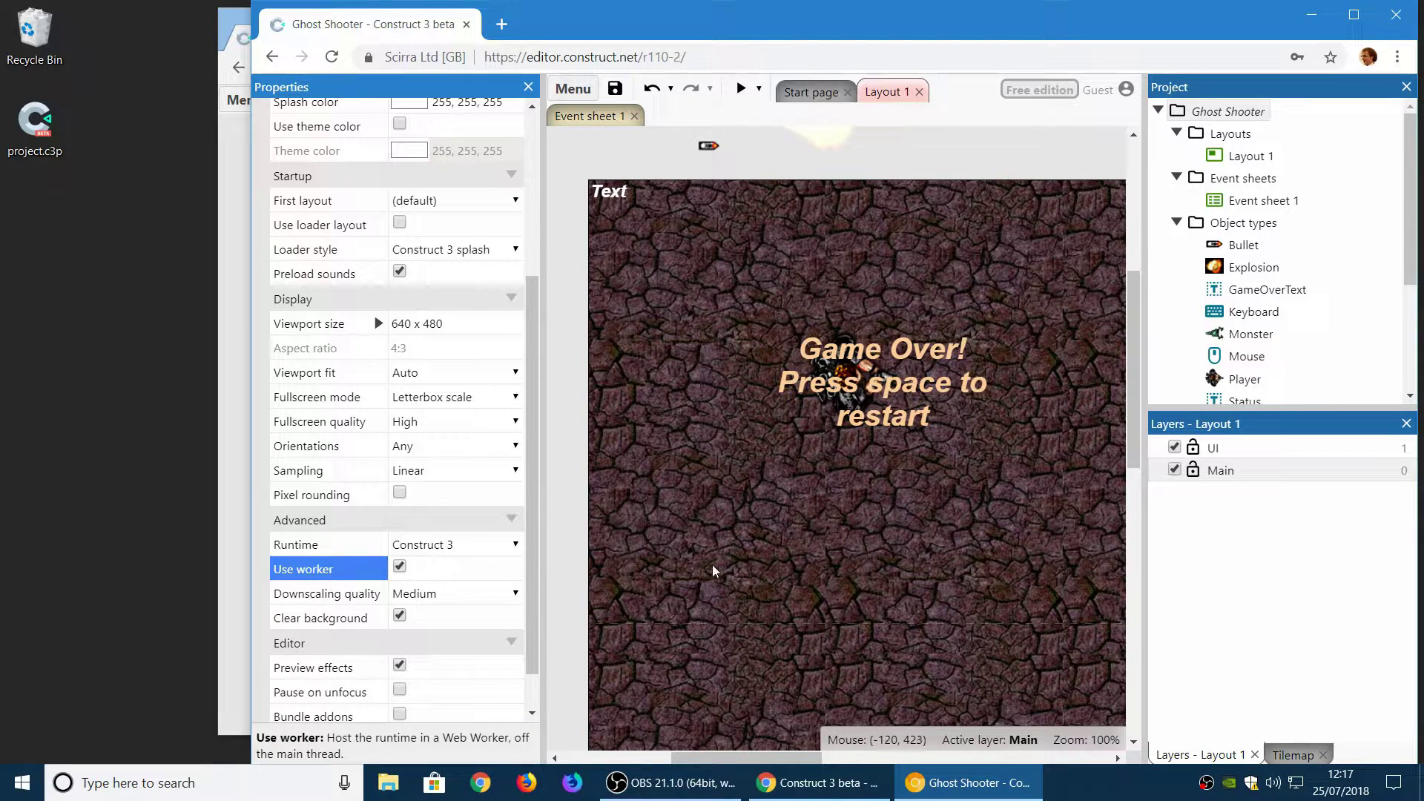
{"action": "left_click", "coordinate": [808, 226]}
{"action": "key", "text": "F5"}
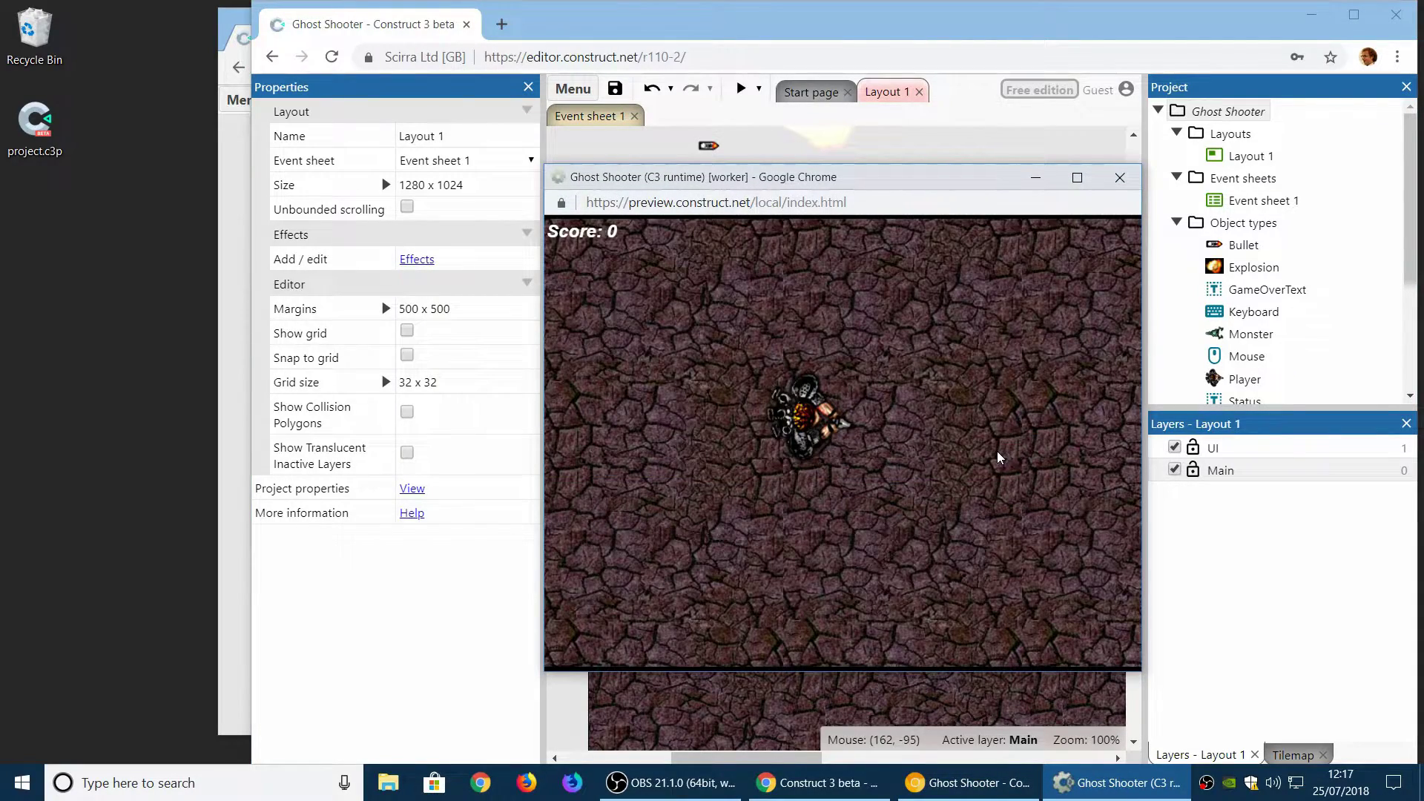
Play Ghost Shooter, shooting monsters and moving with the arrow keys, then close the preview.
{"action": "left_click", "coordinate": [990, 464]}
{"action": "left_click", "coordinate": [983, 475]}
{"action": "left_click", "coordinate": [964, 415]}
{"action": "key", "text": "Right"}
{"action": "key", "text": "Down"}
{"action": "key", "text": "Right"}
{"action": "key", "text": "Down"}
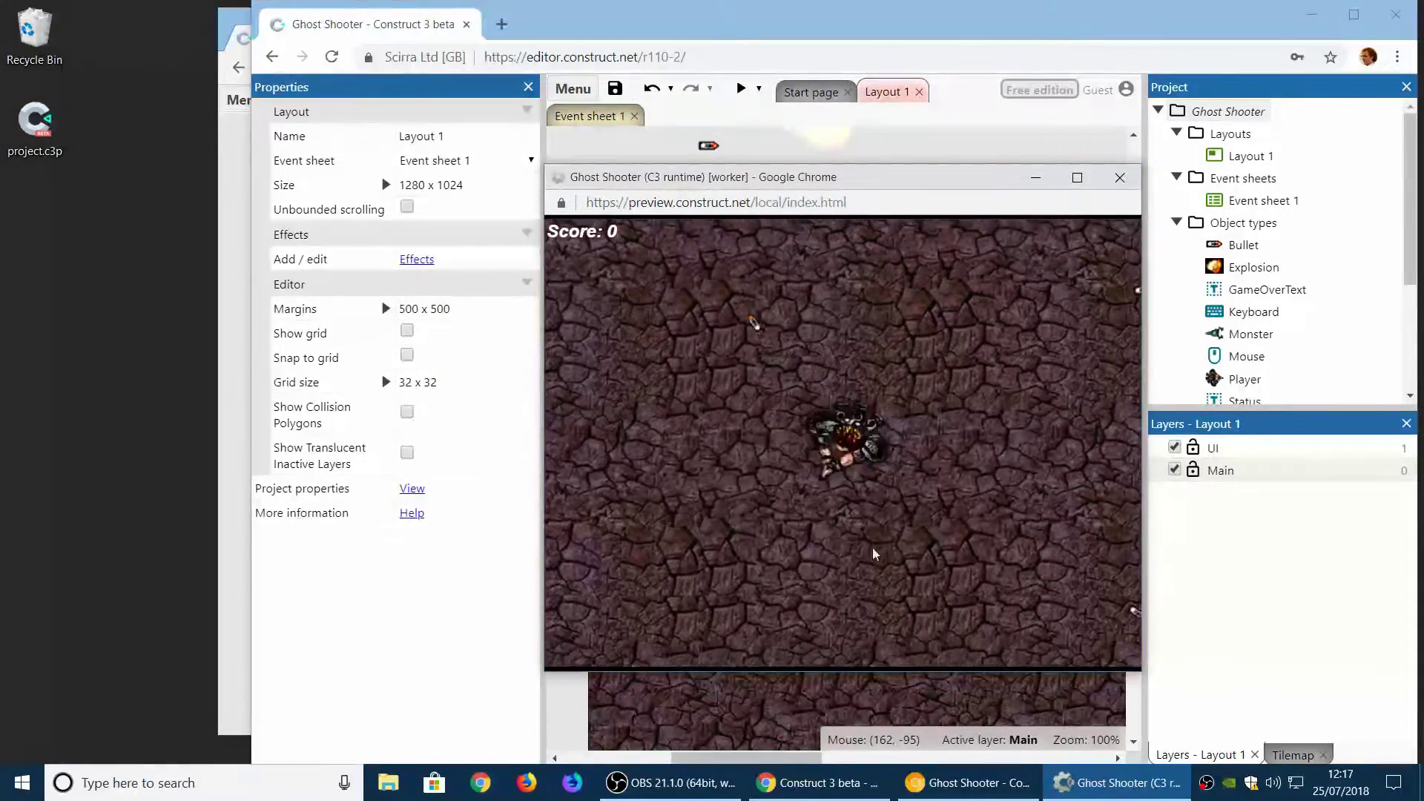
{"action": "left_click", "coordinate": [1031, 490]}
{"action": "left_click", "coordinate": [1039, 499]}
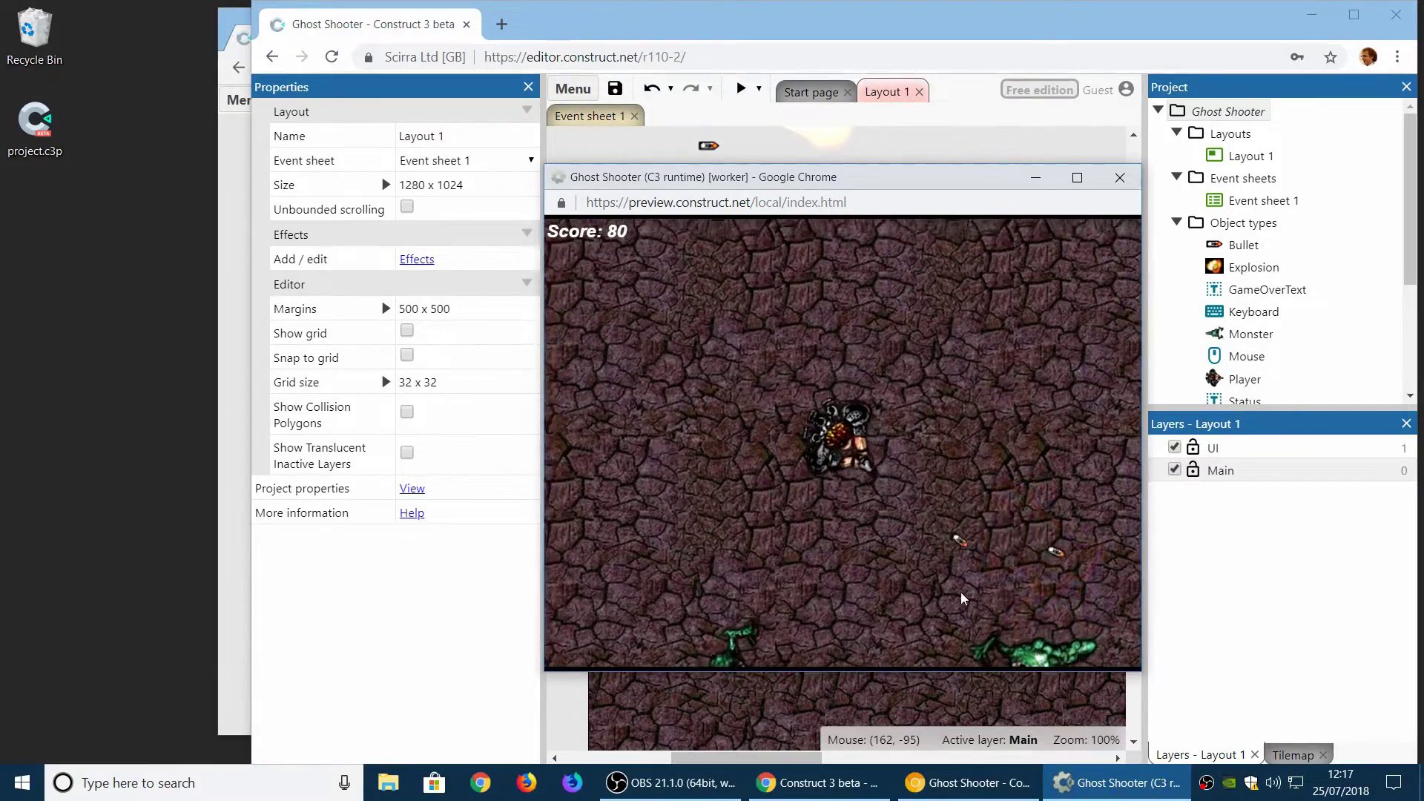
{"action": "left_click", "coordinate": [1027, 534]}
{"action": "left_click", "coordinate": [1013, 577]}
{"action": "left_click", "coordinate": [1008, 564]}
{"action": "key", "text": "Down"}
{"action": "key", "text": "Left"}
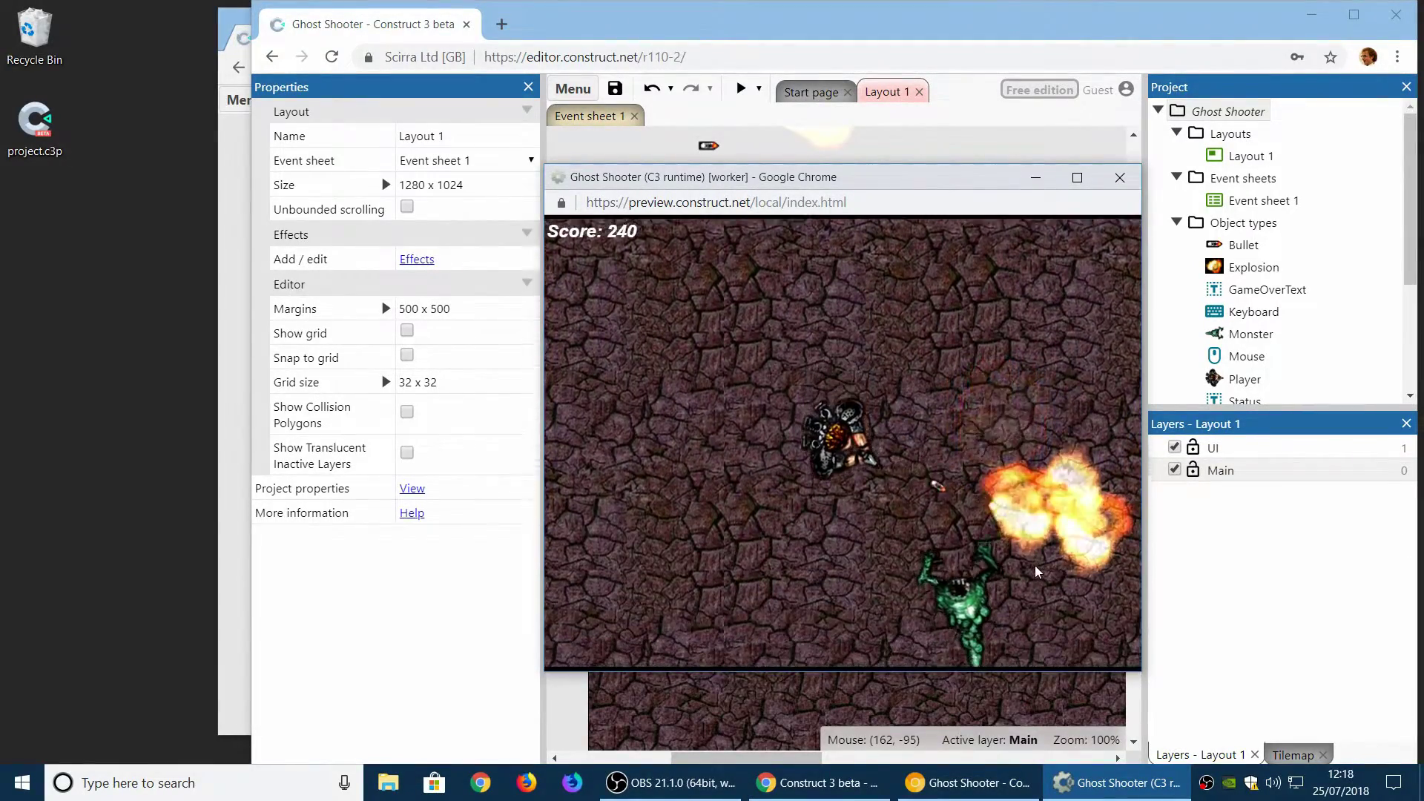
{"action": "left_click", "coordinate": [957, 393]}
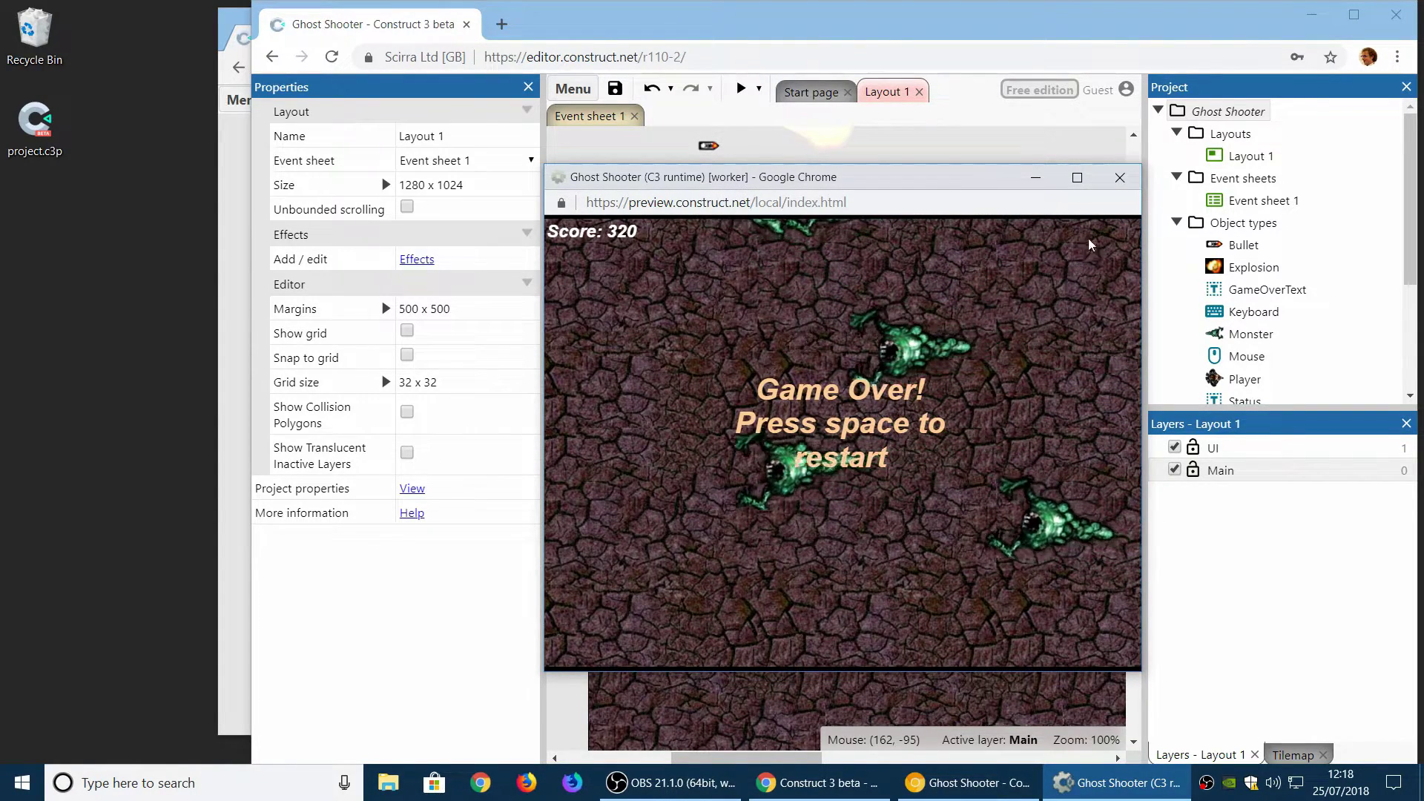
{"action": "left_click", "coordinate": [1119, 178]}
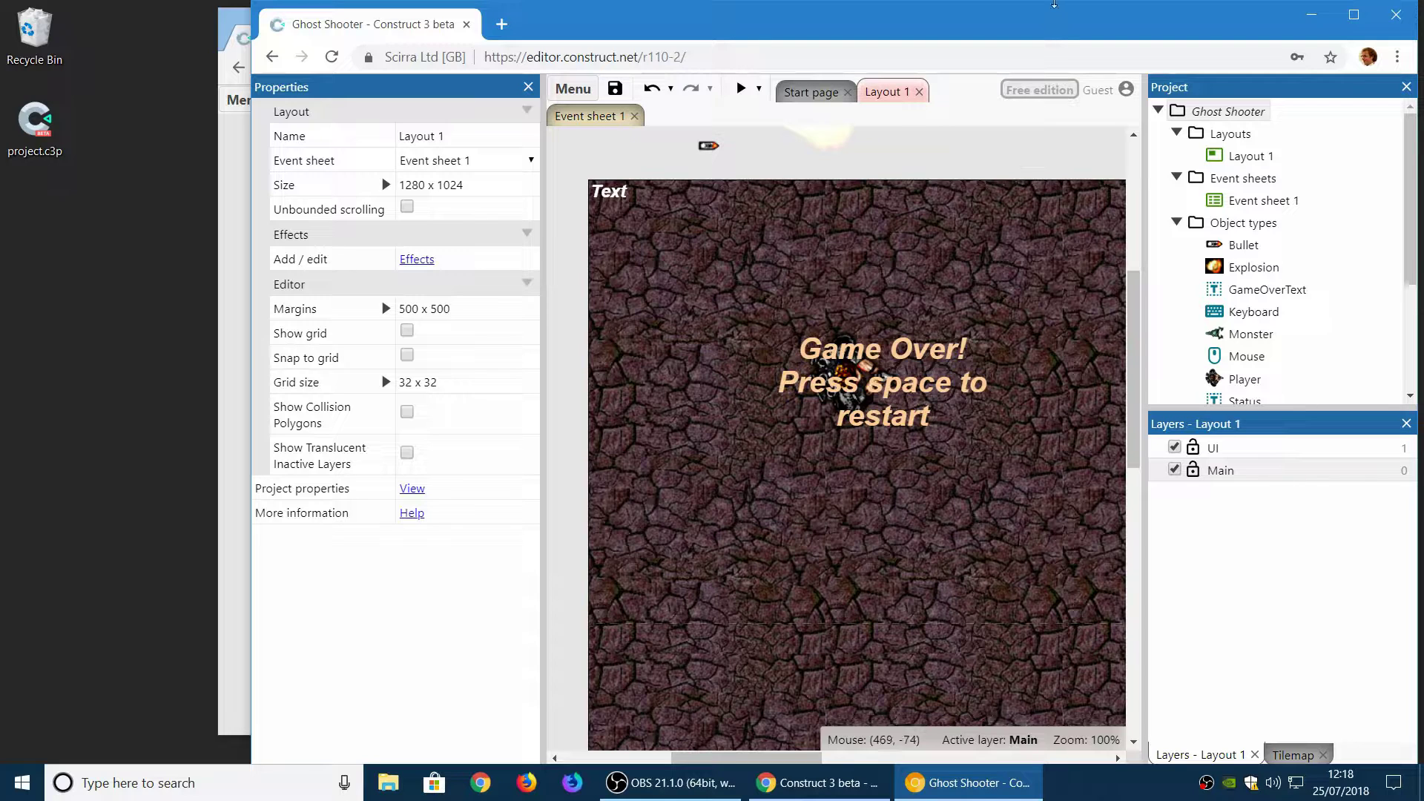
Leave Ghost Shooter without saving and open the Space Blaster intermediate example.
{"action": "middle_click", "coordinate": [398, 31]}
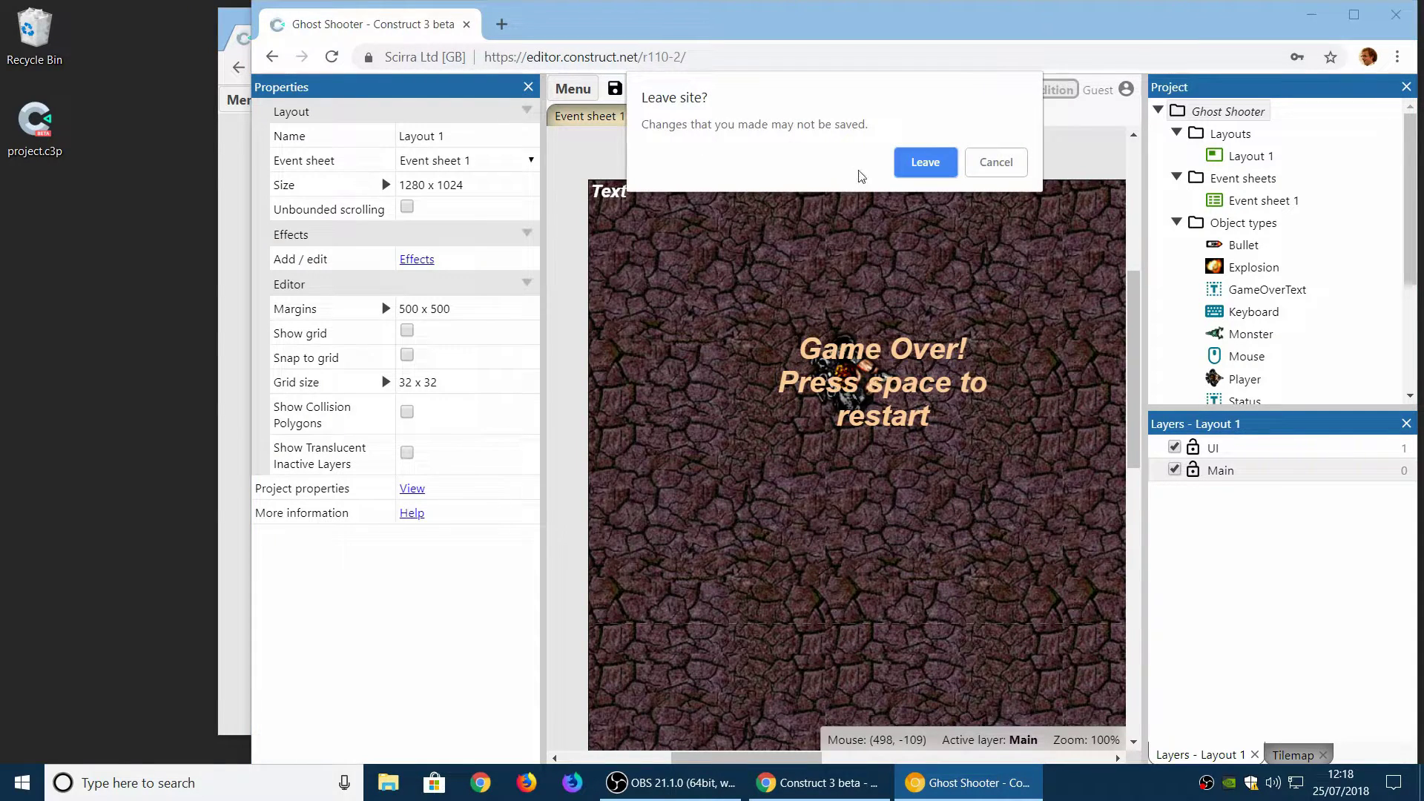
{"action": "left_click", "coordinate": [919, 167]}
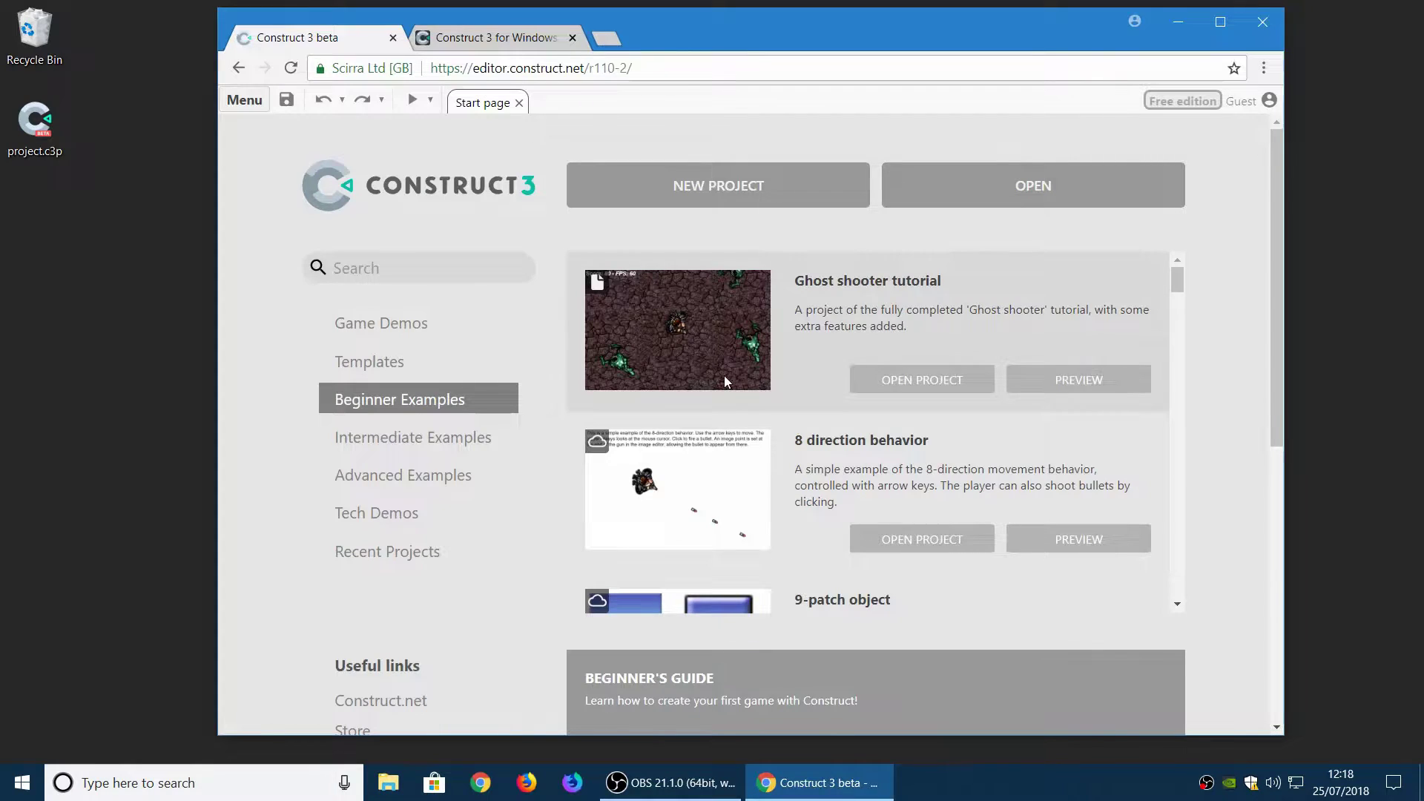
{"action": "left_click", "coordinate": [443, 444]}
{"action": "left_click", "coordinate": [812, 327]}
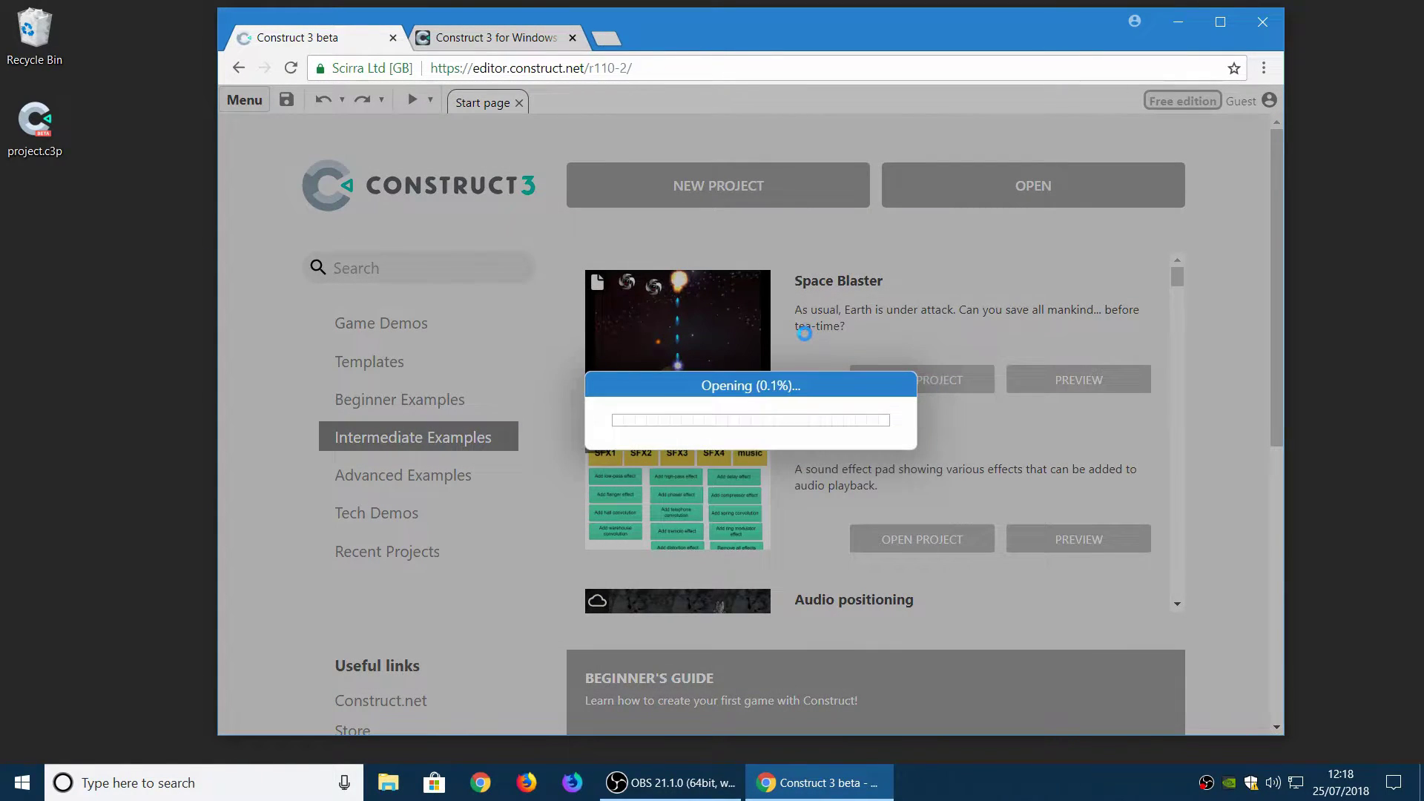
Expand the Game folder and open the Player sprite's animations for editing.
{"action": "scroll", "coordinate": [1090, 290], "scroll_direction": "down", "scroll_amount": 5}
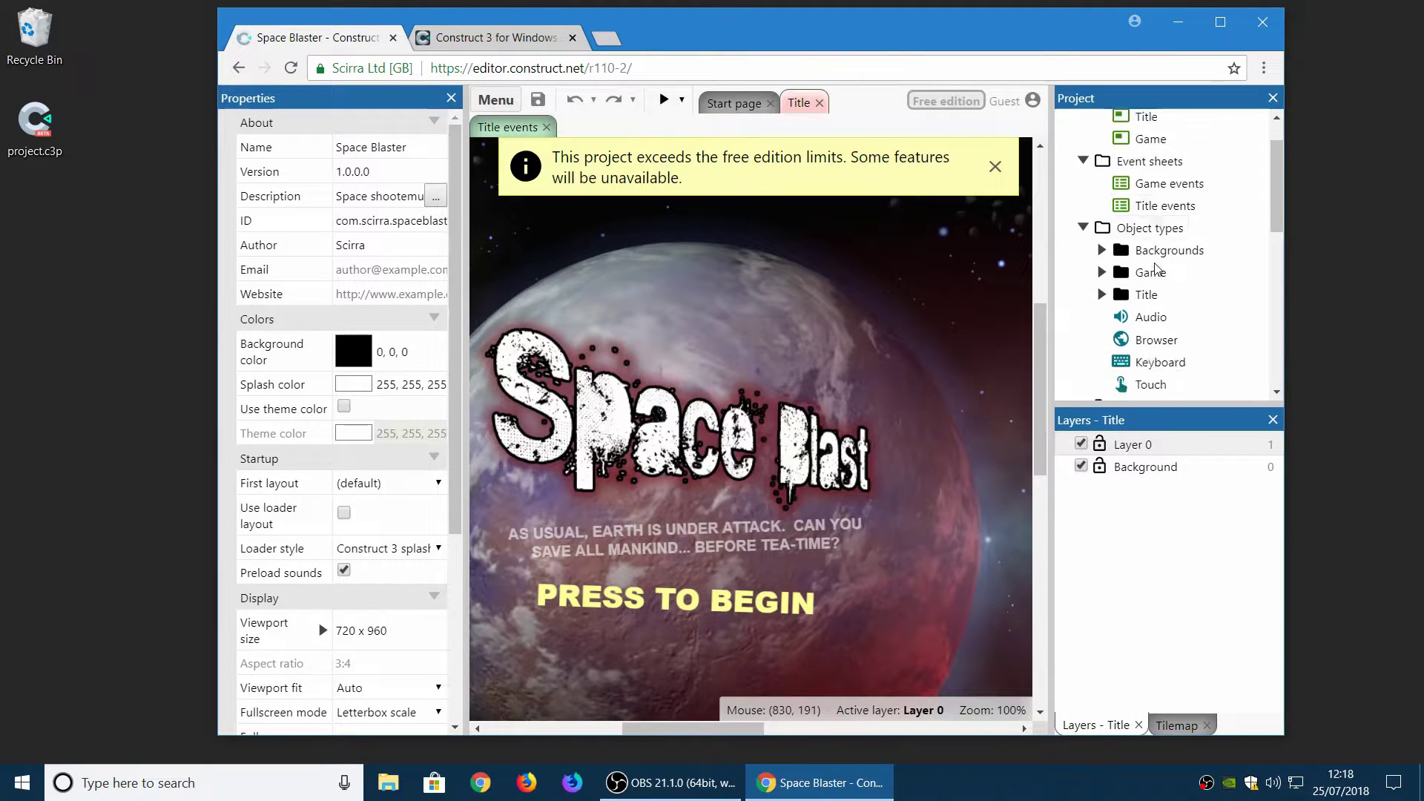
{"action": "scroll", "coordinate": [1099, 245], "scroll_direction": "up", "scroll_amount": 4}
{"action": "left_click", "coordinate": [1101, 232]}
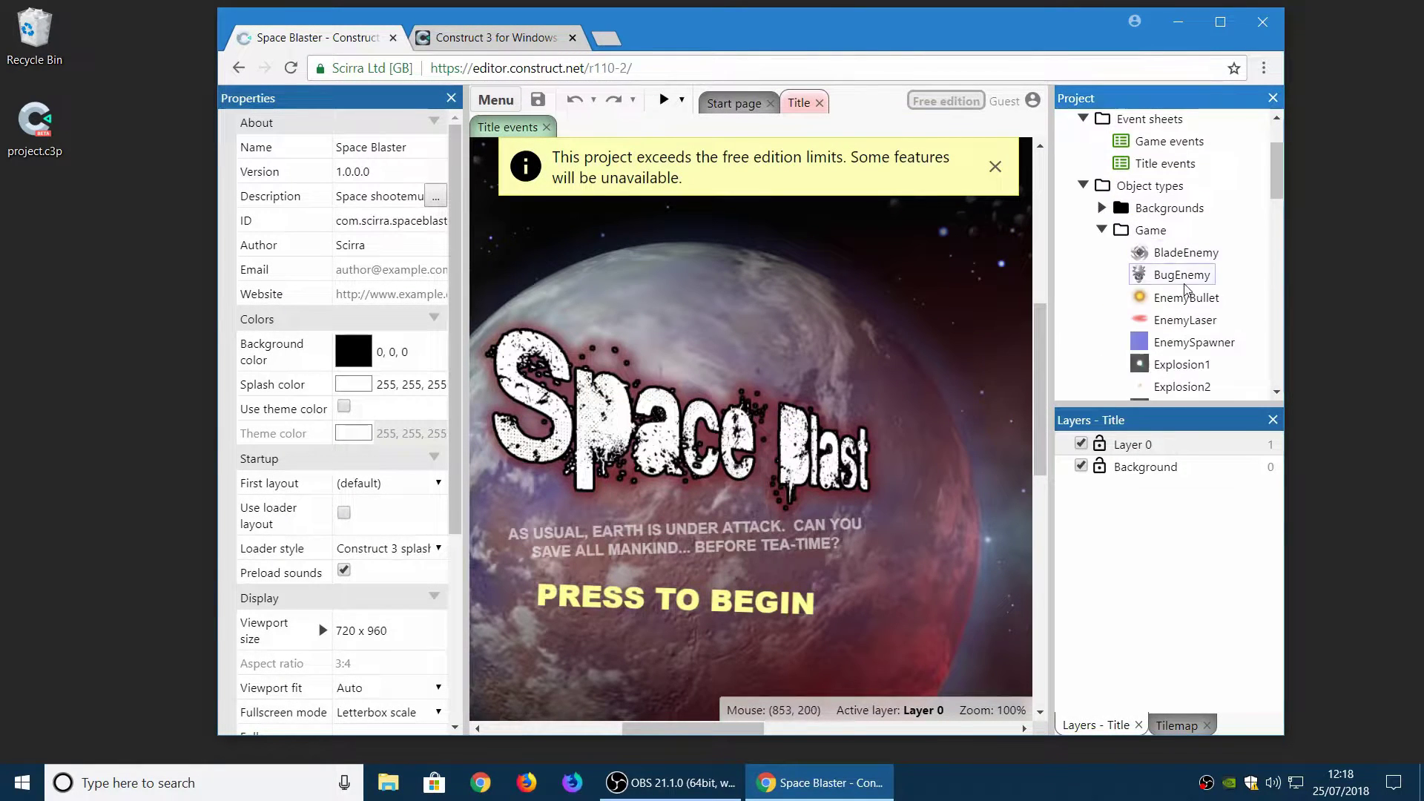
{"action": "scroll", "coordinate": [1138, 293], "scroll_direction": "down", "scroll_amount": 4}
{"action": "double_click", "coordinate": [1169, 242]}
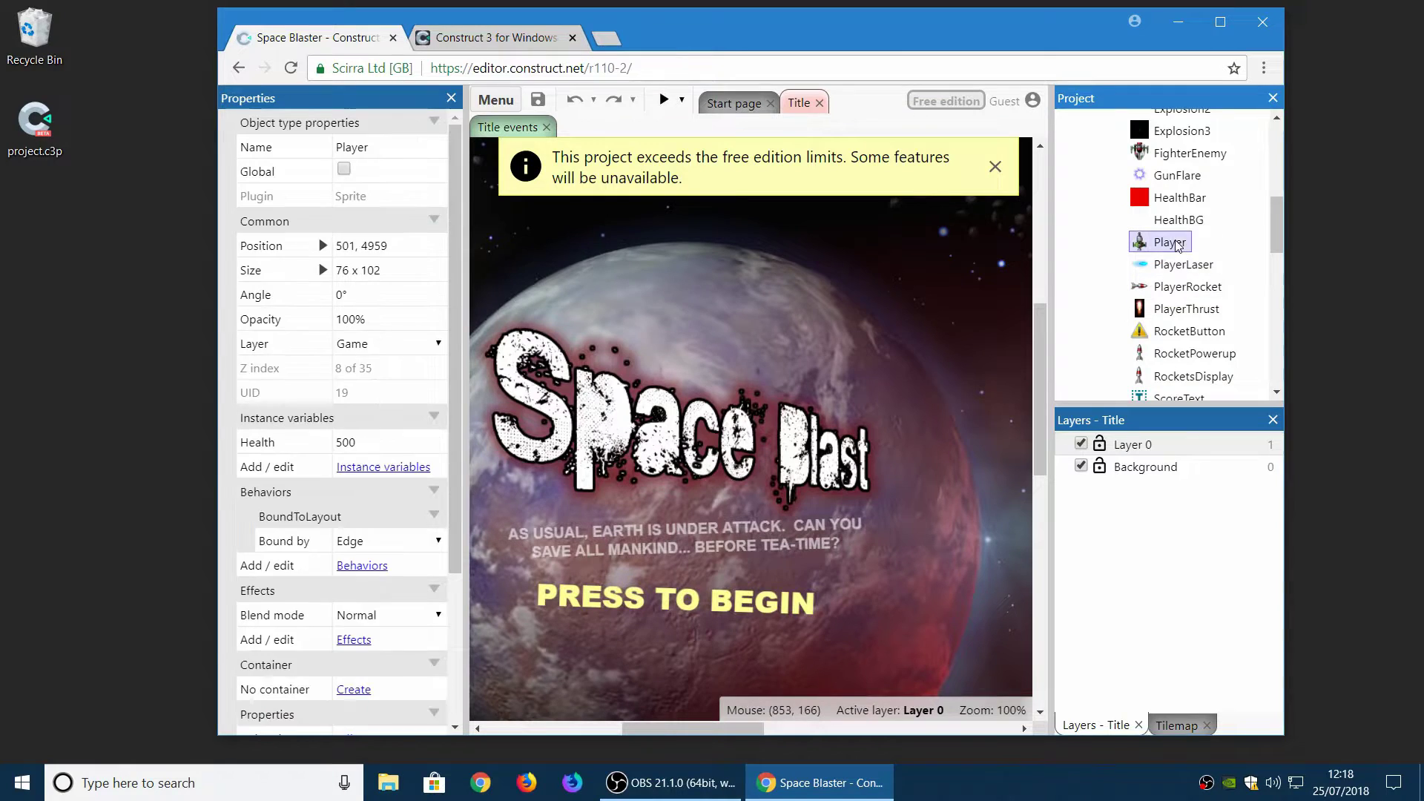
Multi-select frames 0–2 of the Default animation, then close the animations editor and free-edition notice.
{"action": "left_click", "coordinate": [819, 619]}
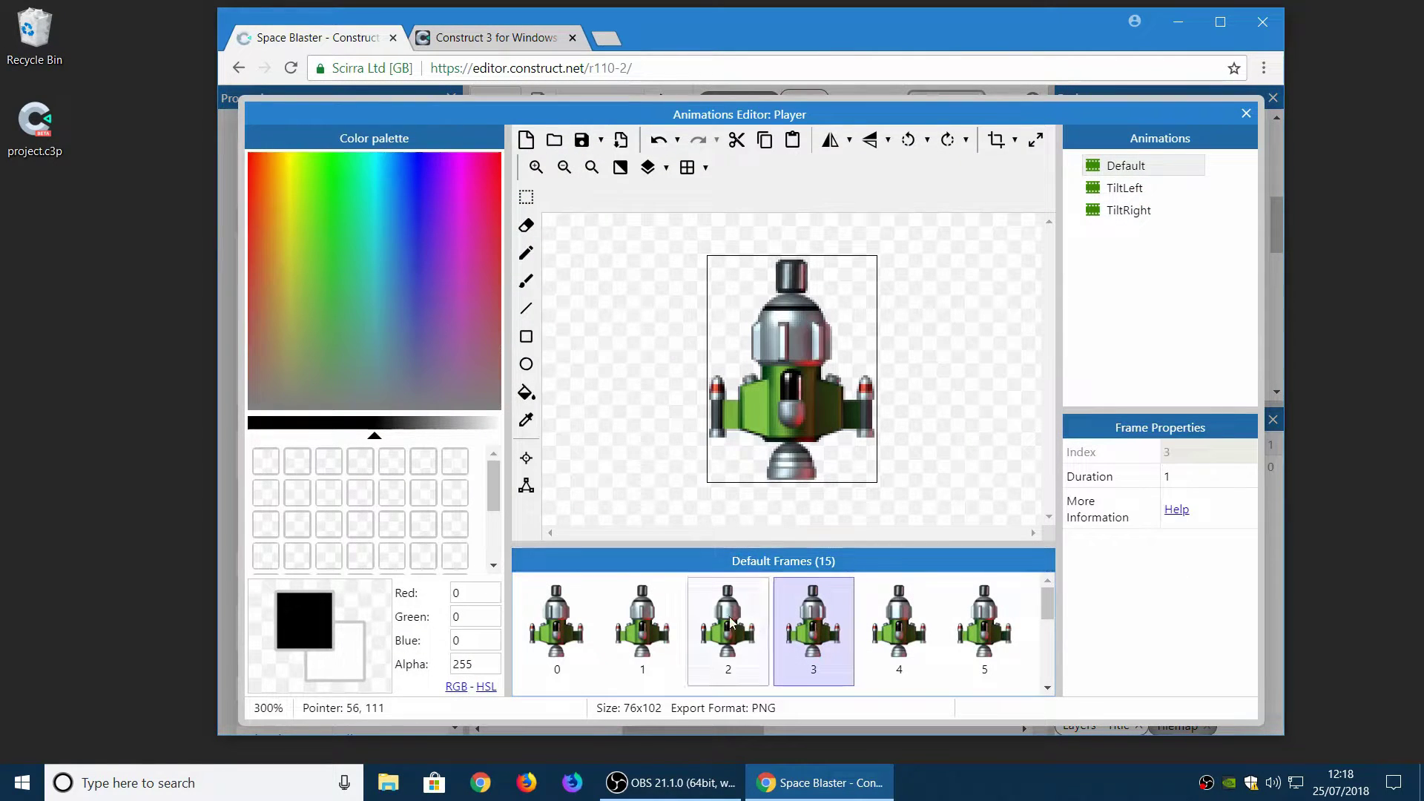
{"action": "key", "text": "shift+Right"}
{"action": "key", "text": "shift+Right"}
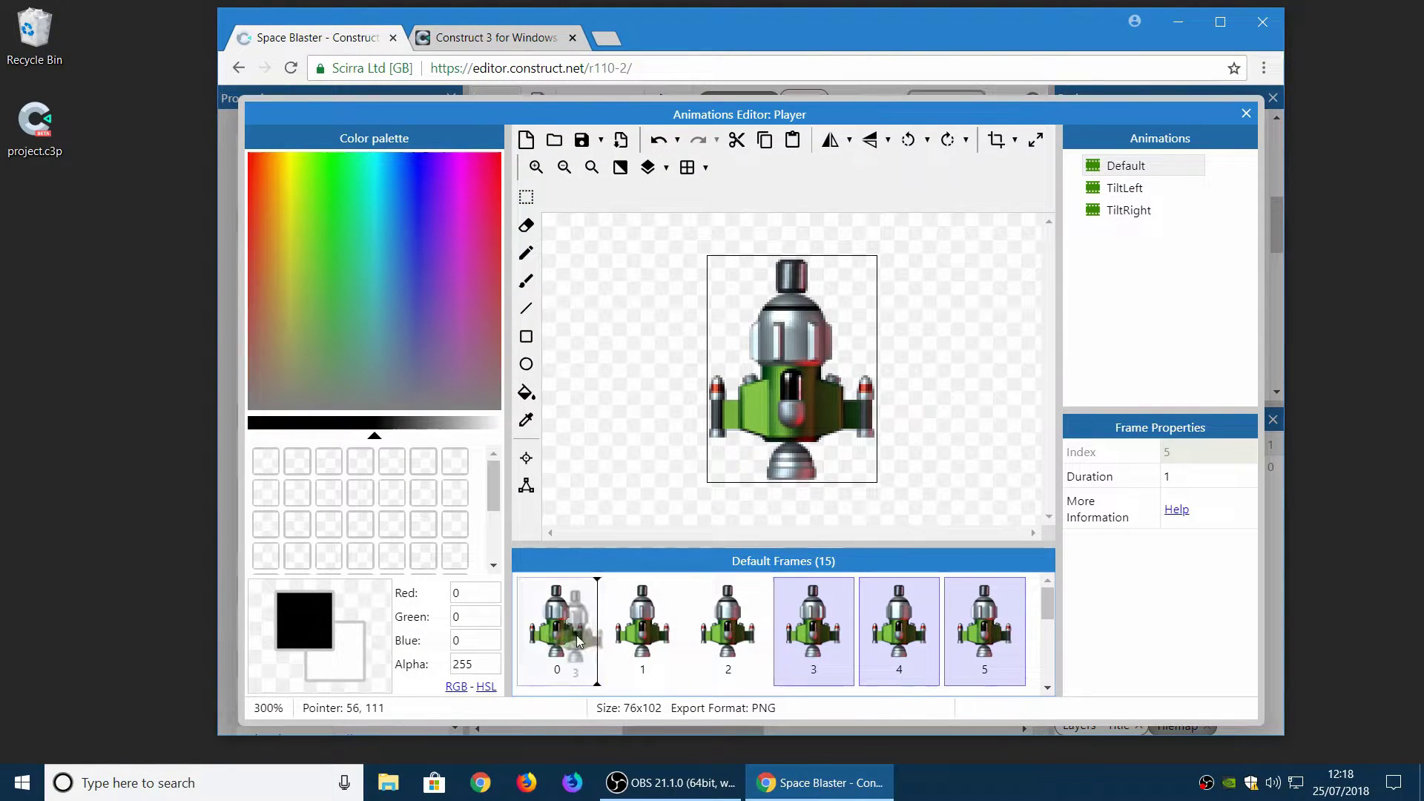
{"action": "left_click", "coordinate": [541, 639]}
{"action": "key", "text": "shift+Right"}
{"action": "key", "text": "shift+Right"}
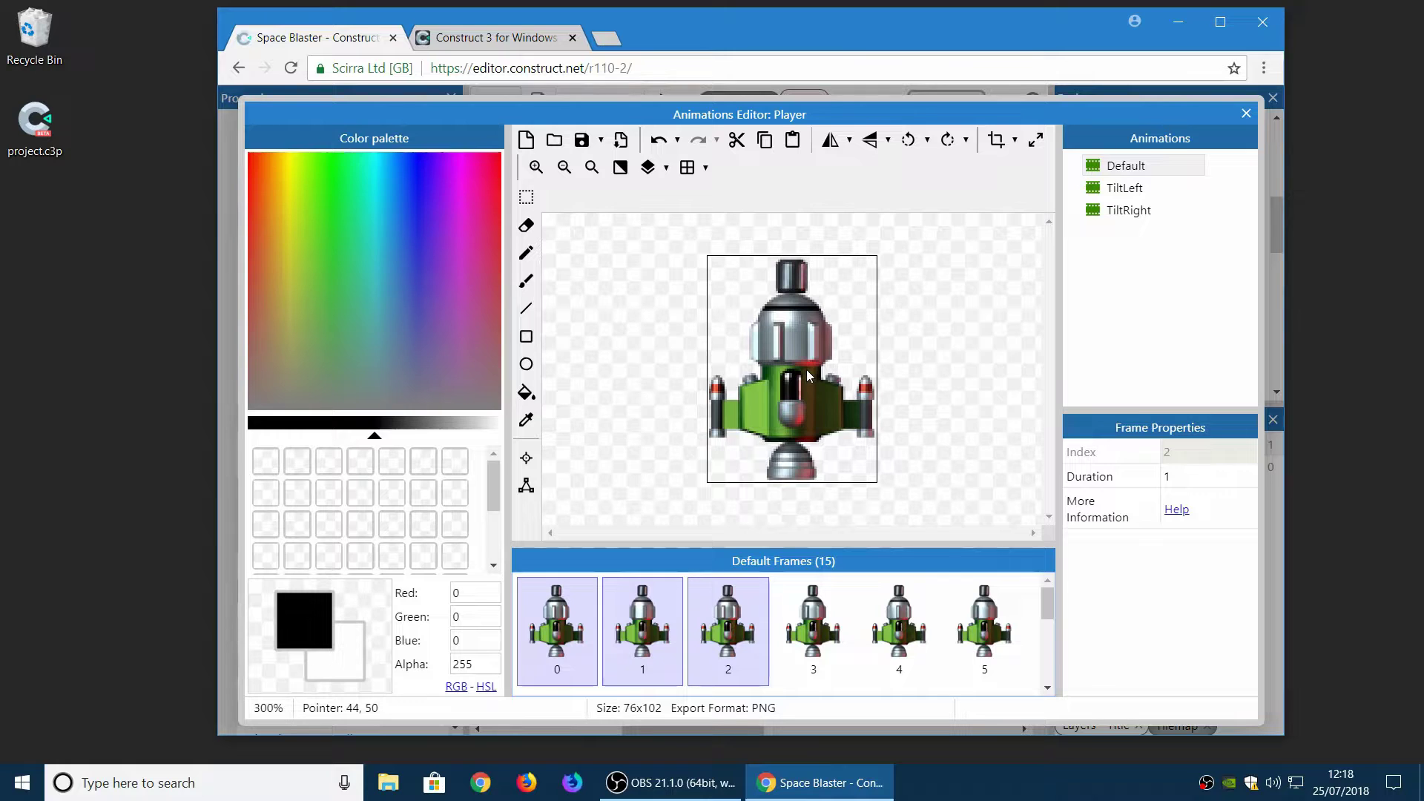
{"action": "left_click", "coordinate": [1246, 115]}
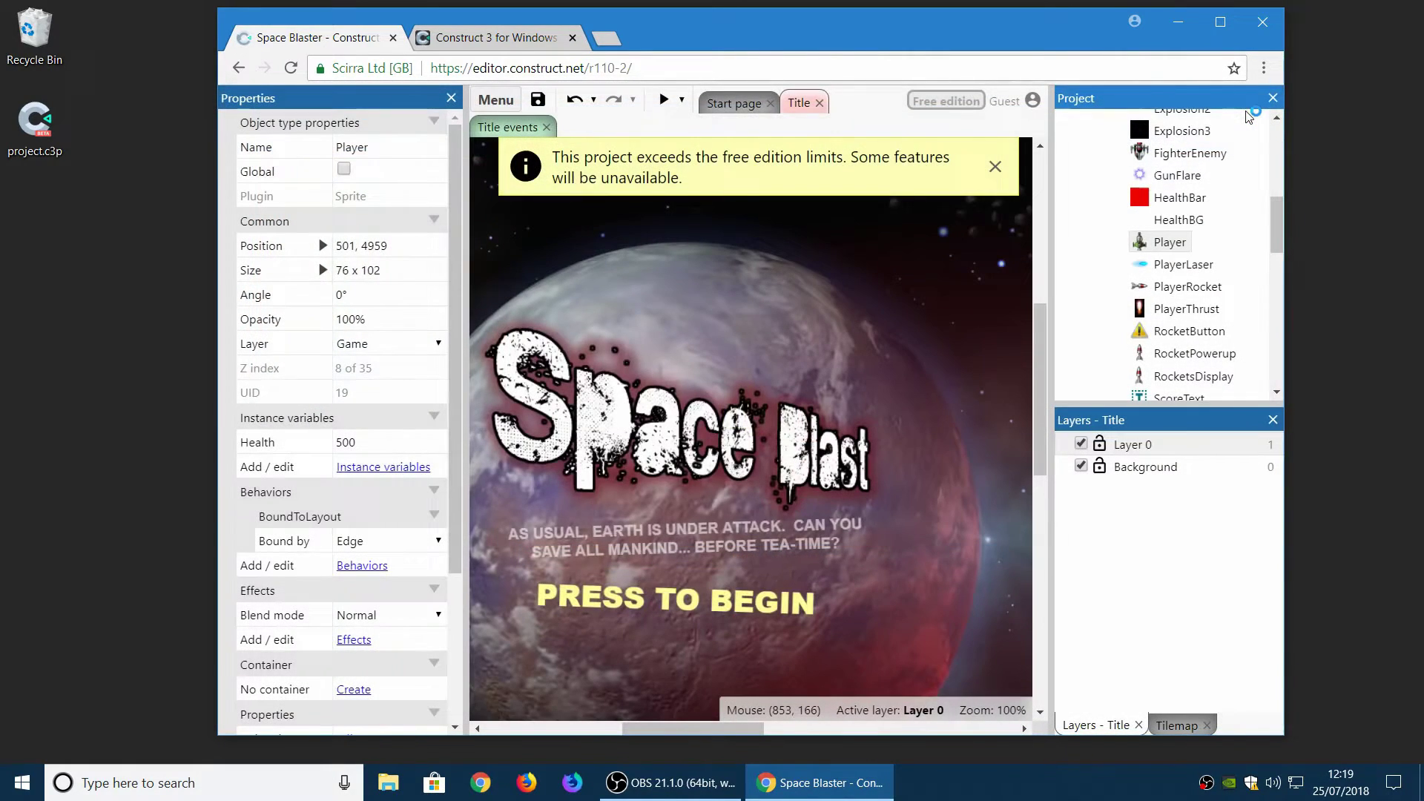
{"action": "left_click", "coordinate": [994, 164]}
Close the Space Blaster project, discarding unsaved changes.
{"action": "scroll", "coordinate": [1227, 312], "scroll_direction": "up", "scroll_amount": 10}
{"action": "left_click", "coordinate": [1157, 123]}
{"action": "right_click", "coordinate": [1166, 124]}
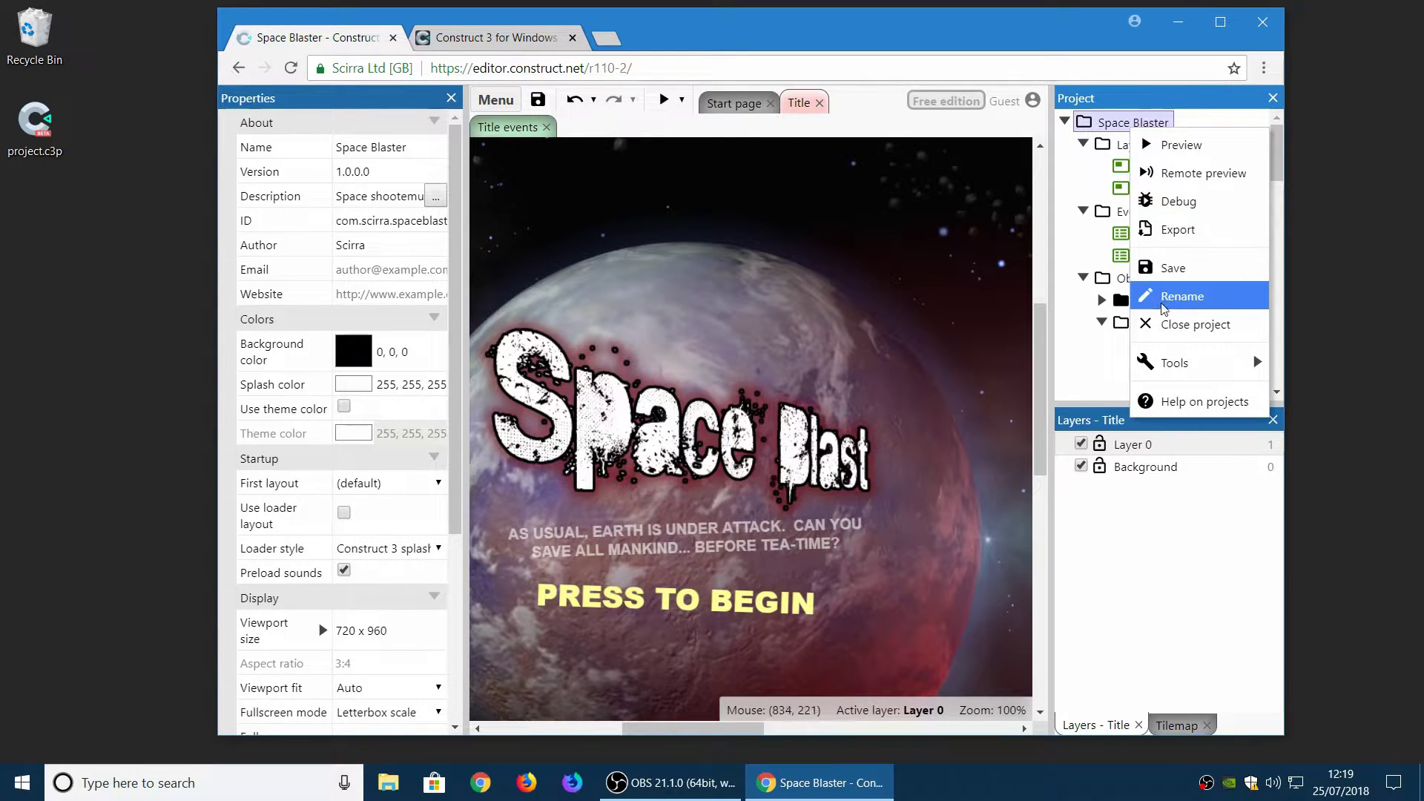
{"action": "left_click", "coordinate": [1216, 292]}
{"action": "left_click", "coordinate": [851, 453]}
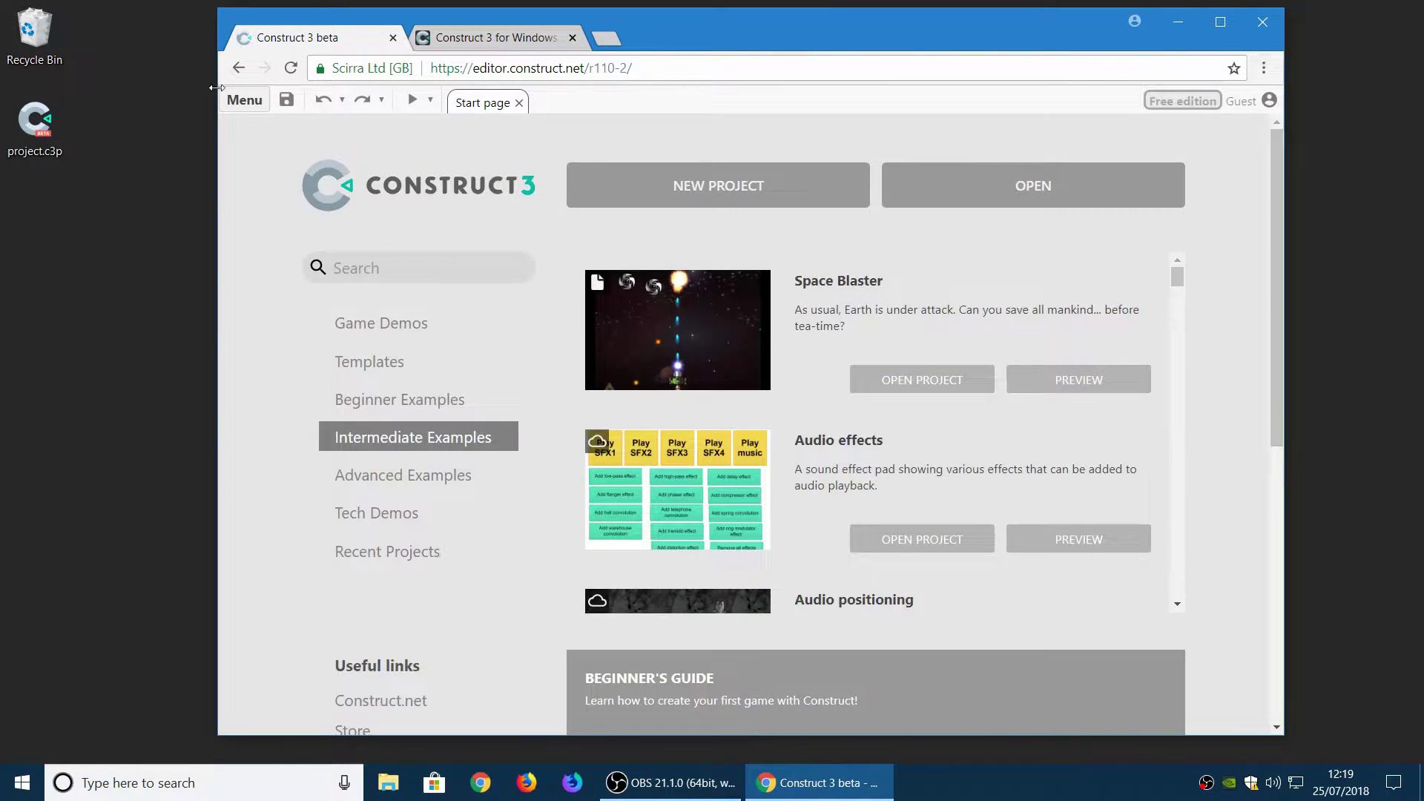
Set the editor language to Português (BR) in Settings and reload to apply it.
{"action": "left_click", "coordinate": [249, 101]}
{"action": "left_click", "coordinate": [291, 381]}
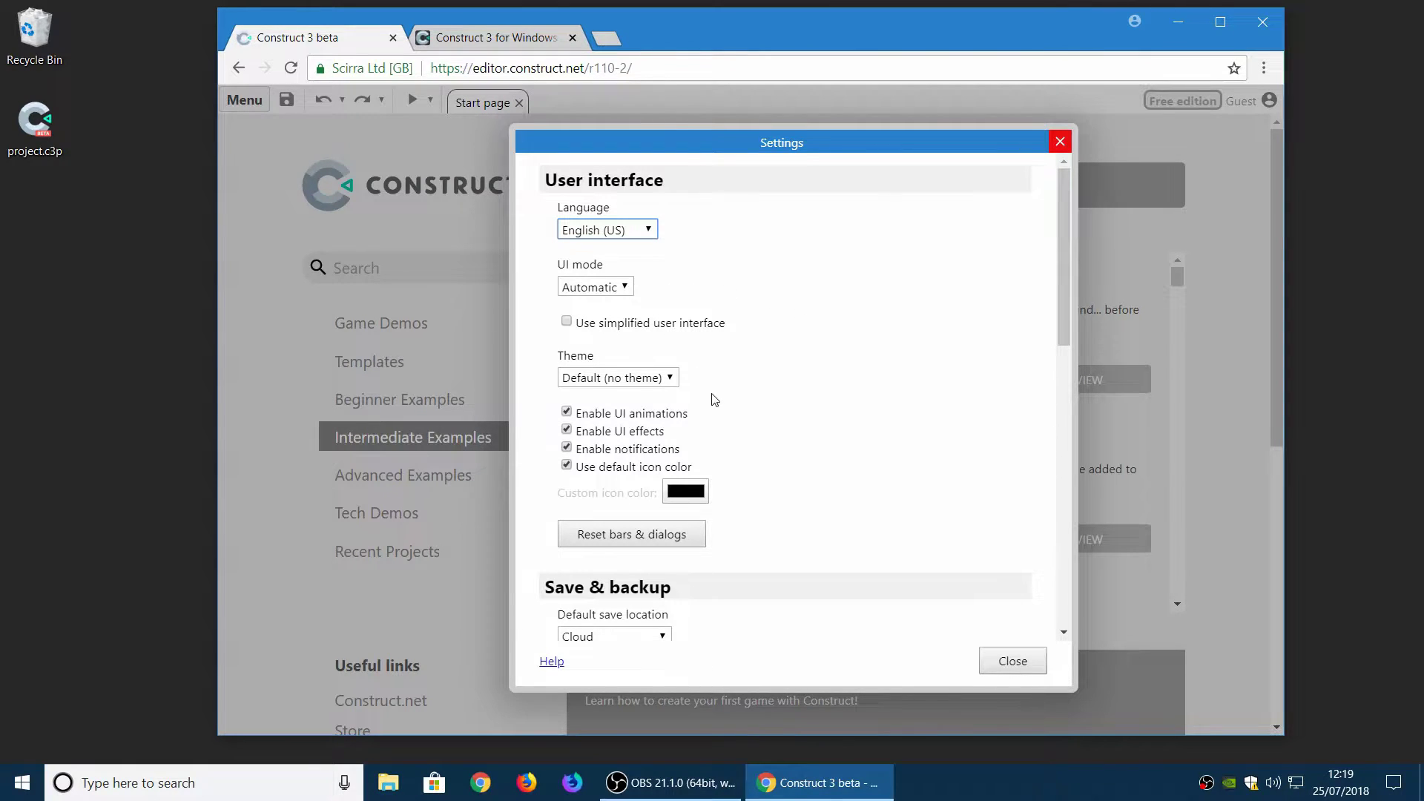
{"action": "left_click", "coordinate": [646, 229]}
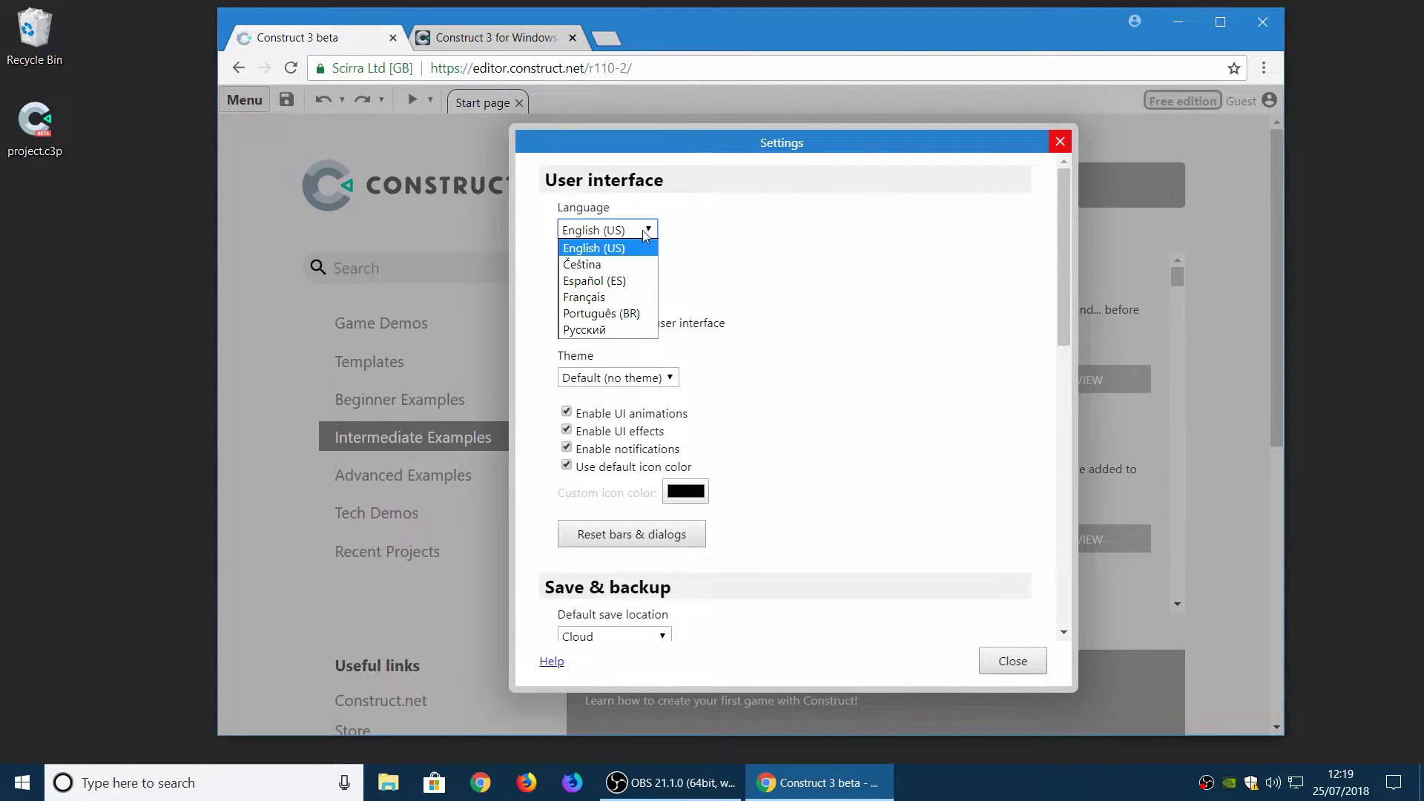
{"action": "left_click", "coordinate": [622, 314]}
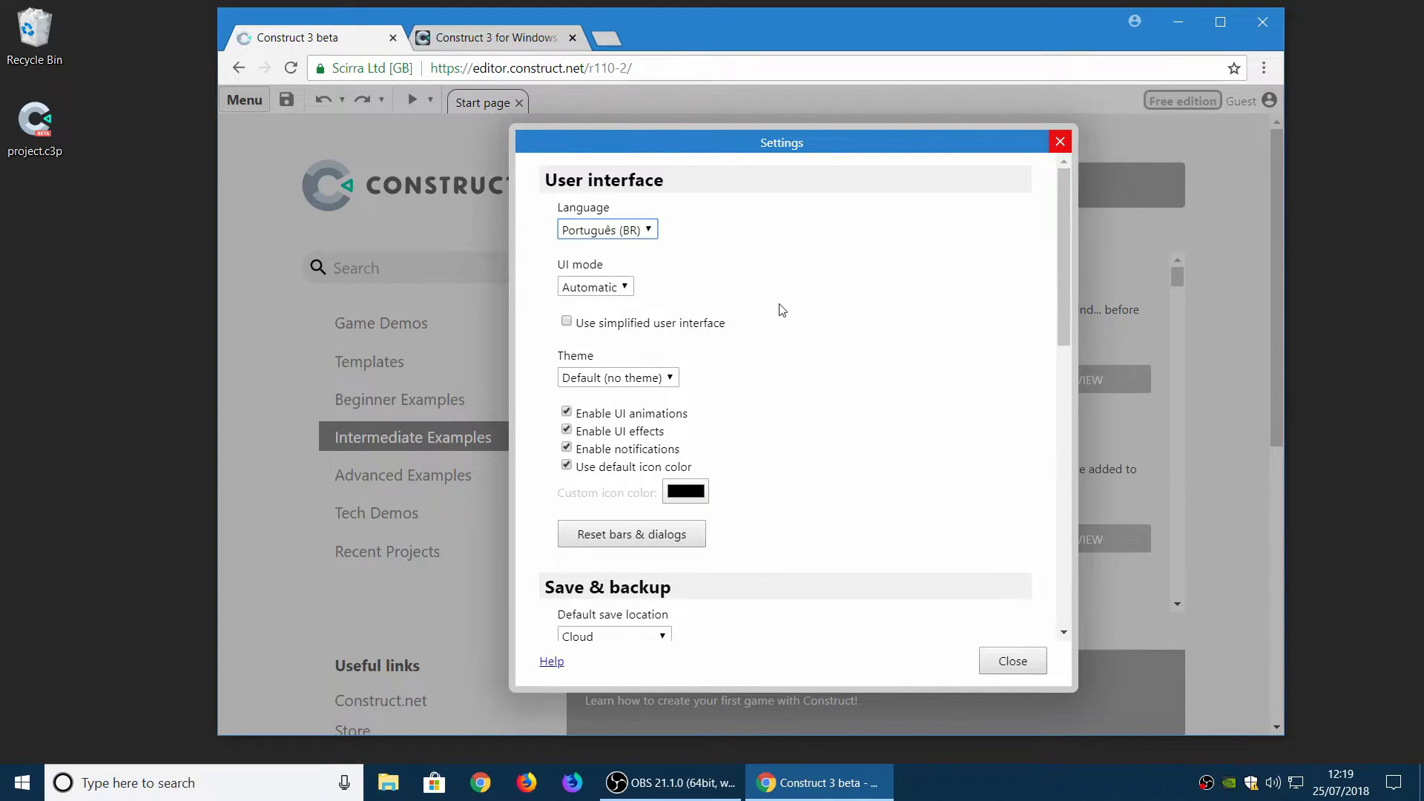
{"action": "left_click", "coordinate": [1007, 660]}
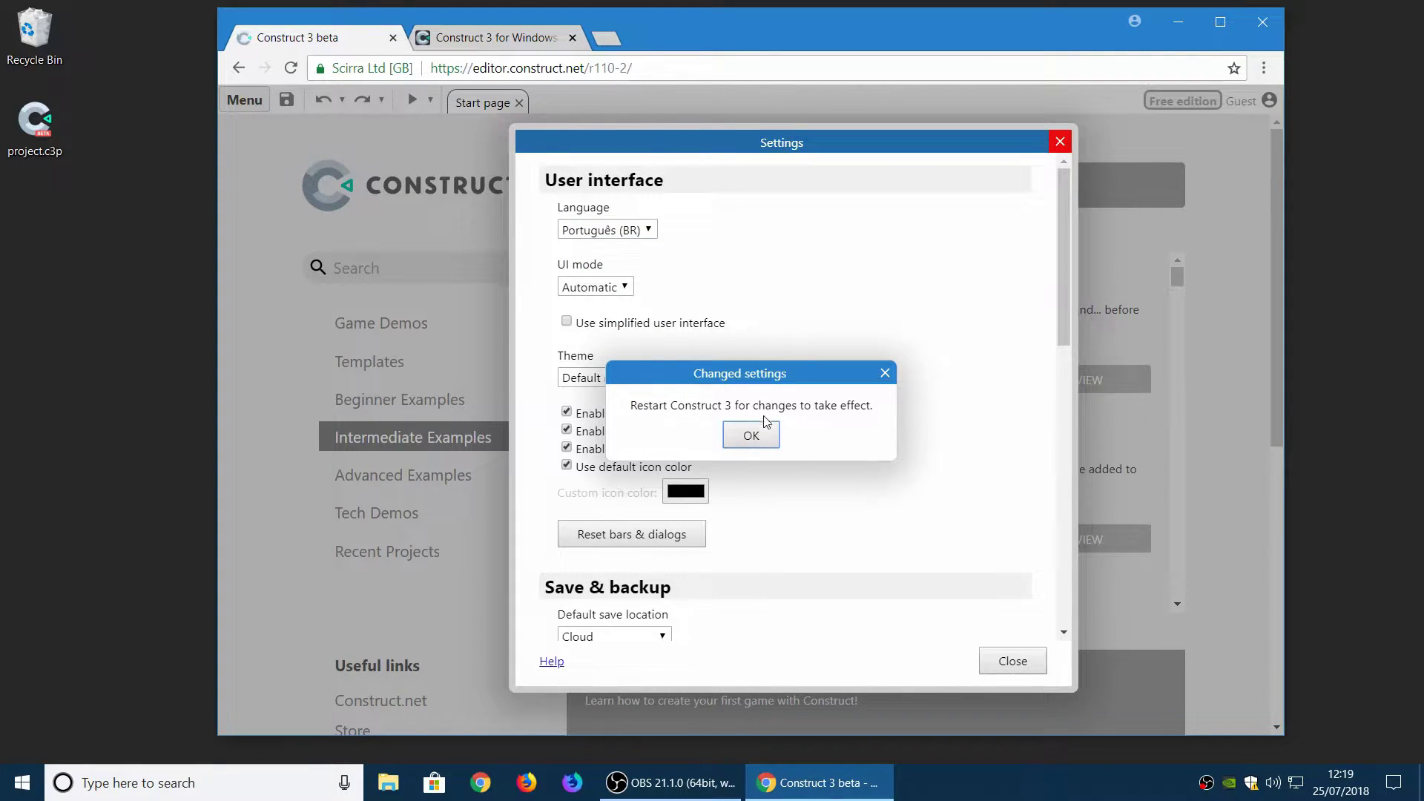
{"action": "left_click", "coordinate": [767, 439]}
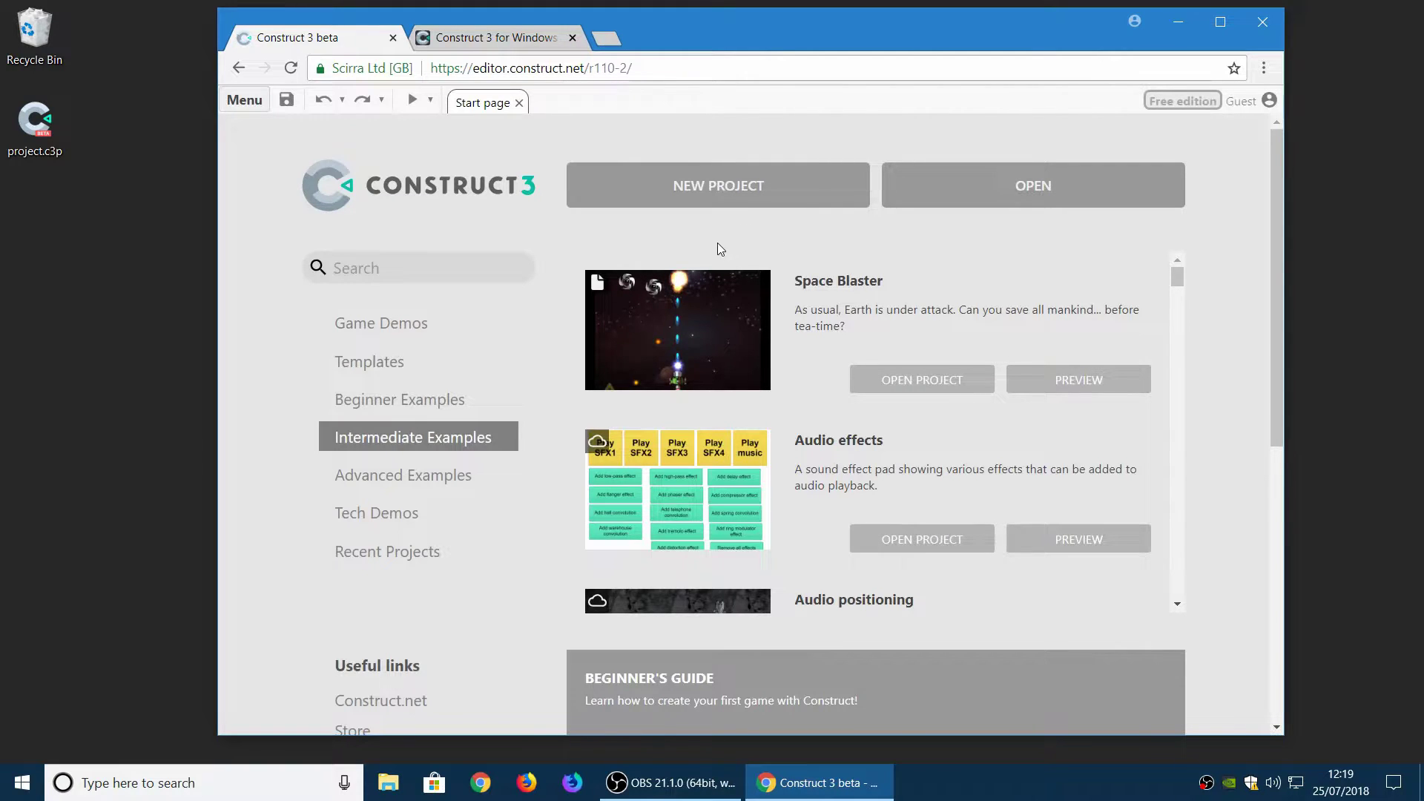
{"action": "left_click", "coordinate": [291, 69]}
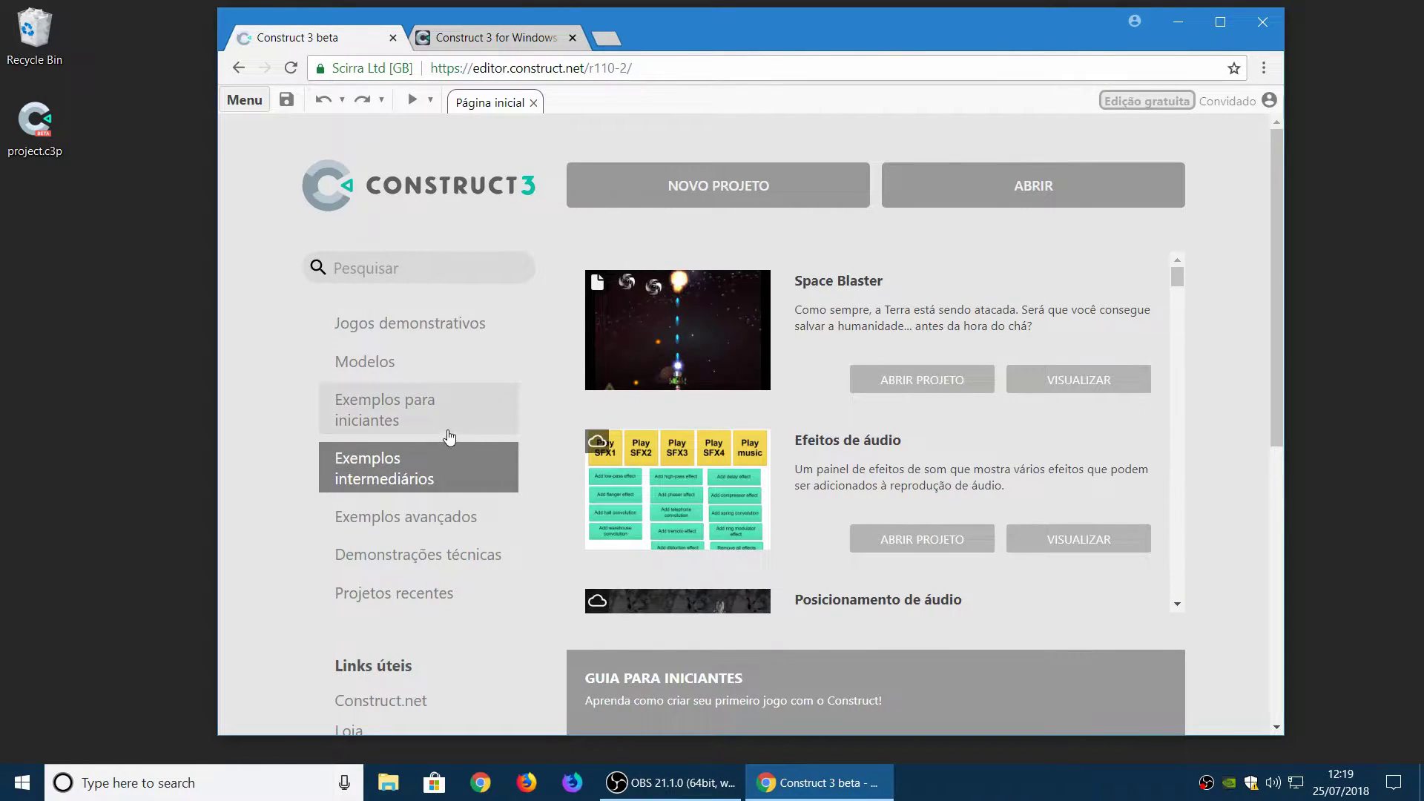
Open the Tutorial Caça-fantasmas project from the Portuguese beginner examples.
{"action": "left_click", "coordinate": [448, 406]}
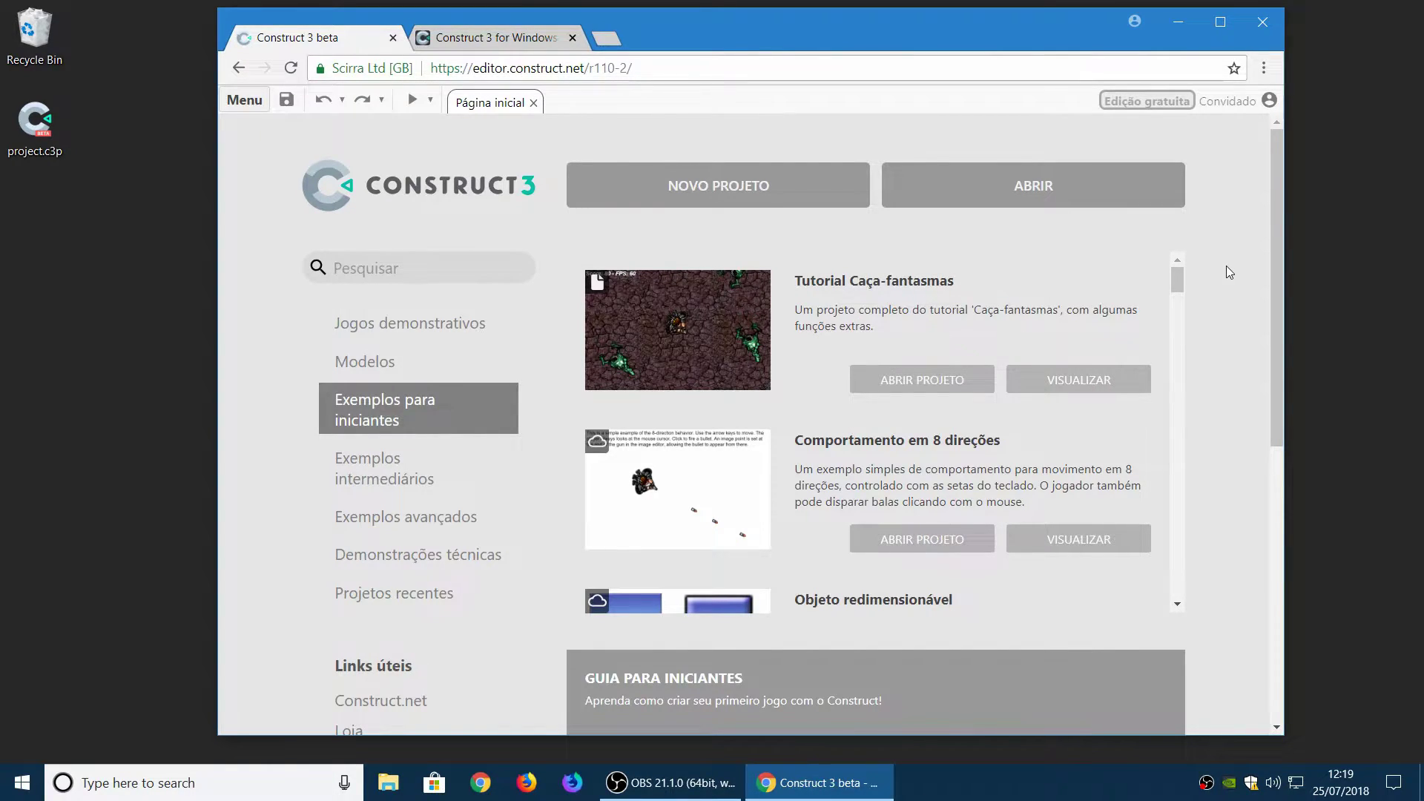
{"action": "left_click", "coordinate": [901, 323]}
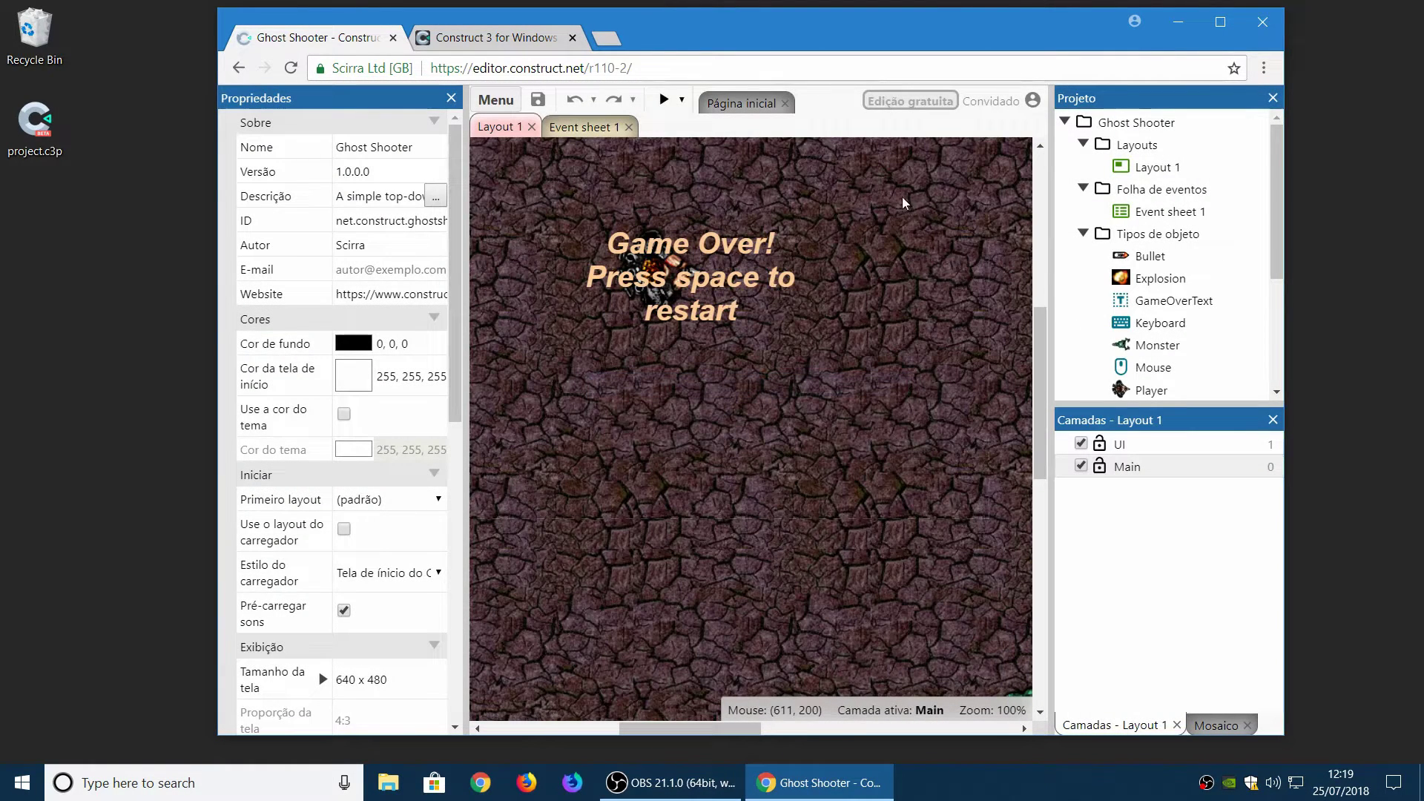
Open Ghost Shooter's Event sheet 1 in a wider editor window.
{"action": "left_click", "coordinate": [583, 127]}
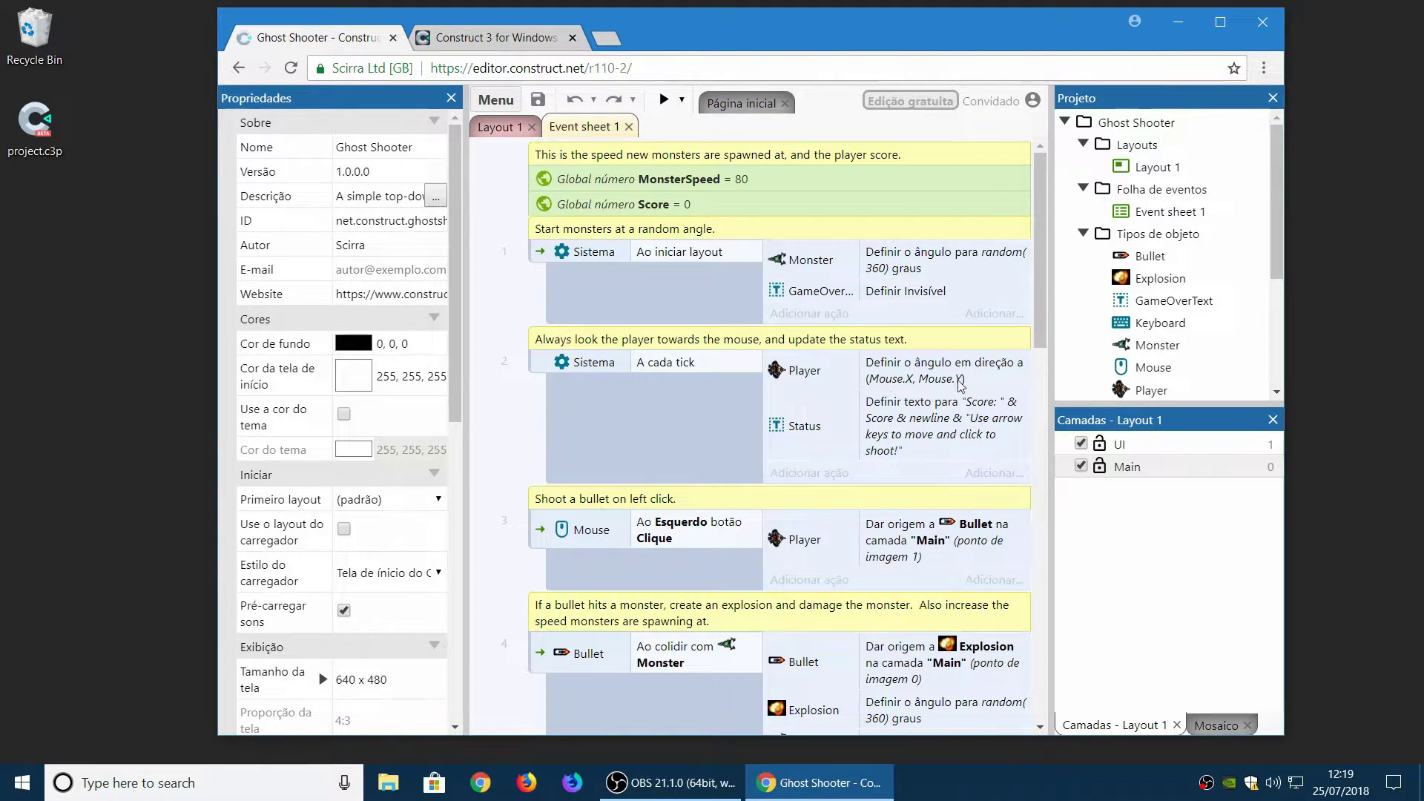
{"action": "left_click_drag", "start_coordinate": [1284, 315], "coordinate": [1355, 322]}
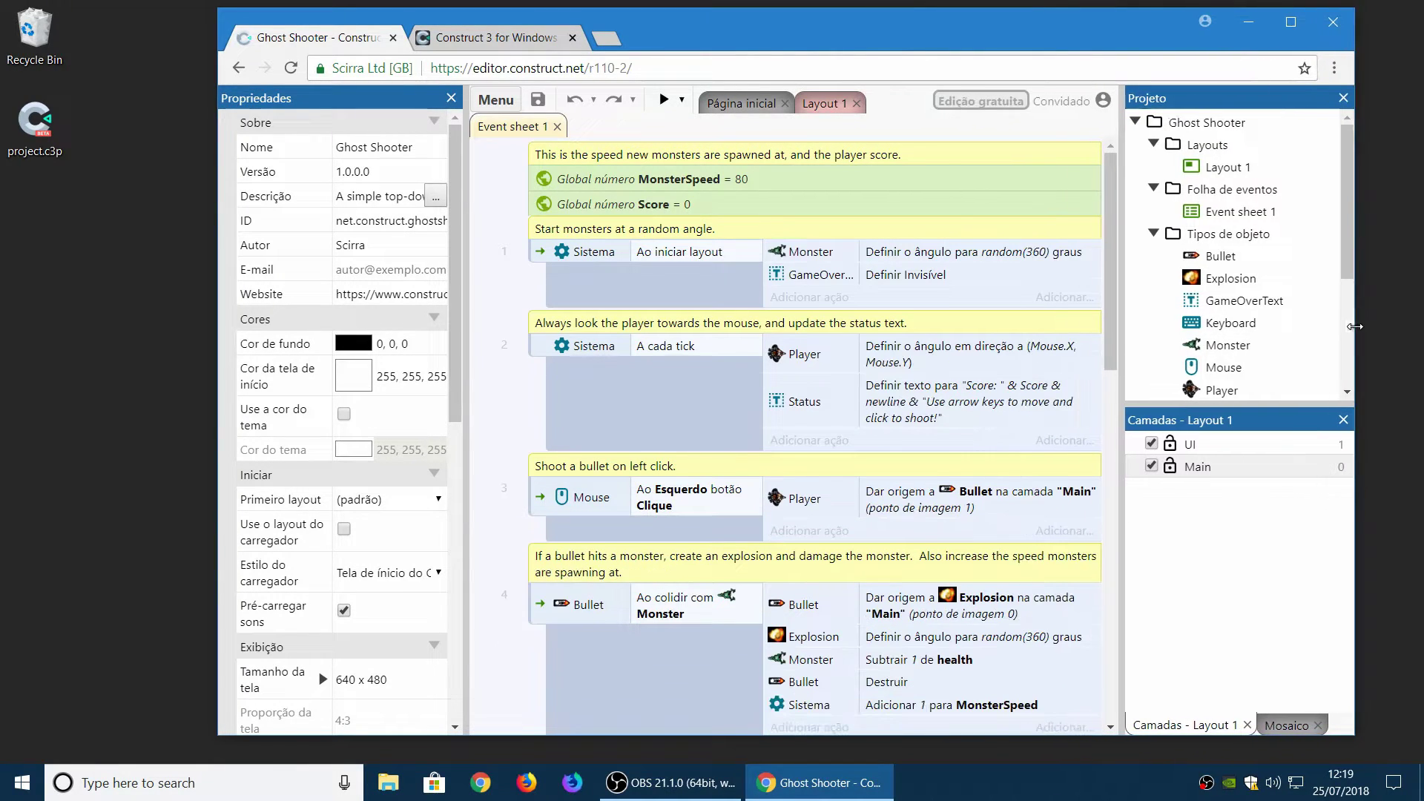
{"action": "scroll", "coordinate": [956, 372], "scroll_direction": "down", "scroll_amount": 4}
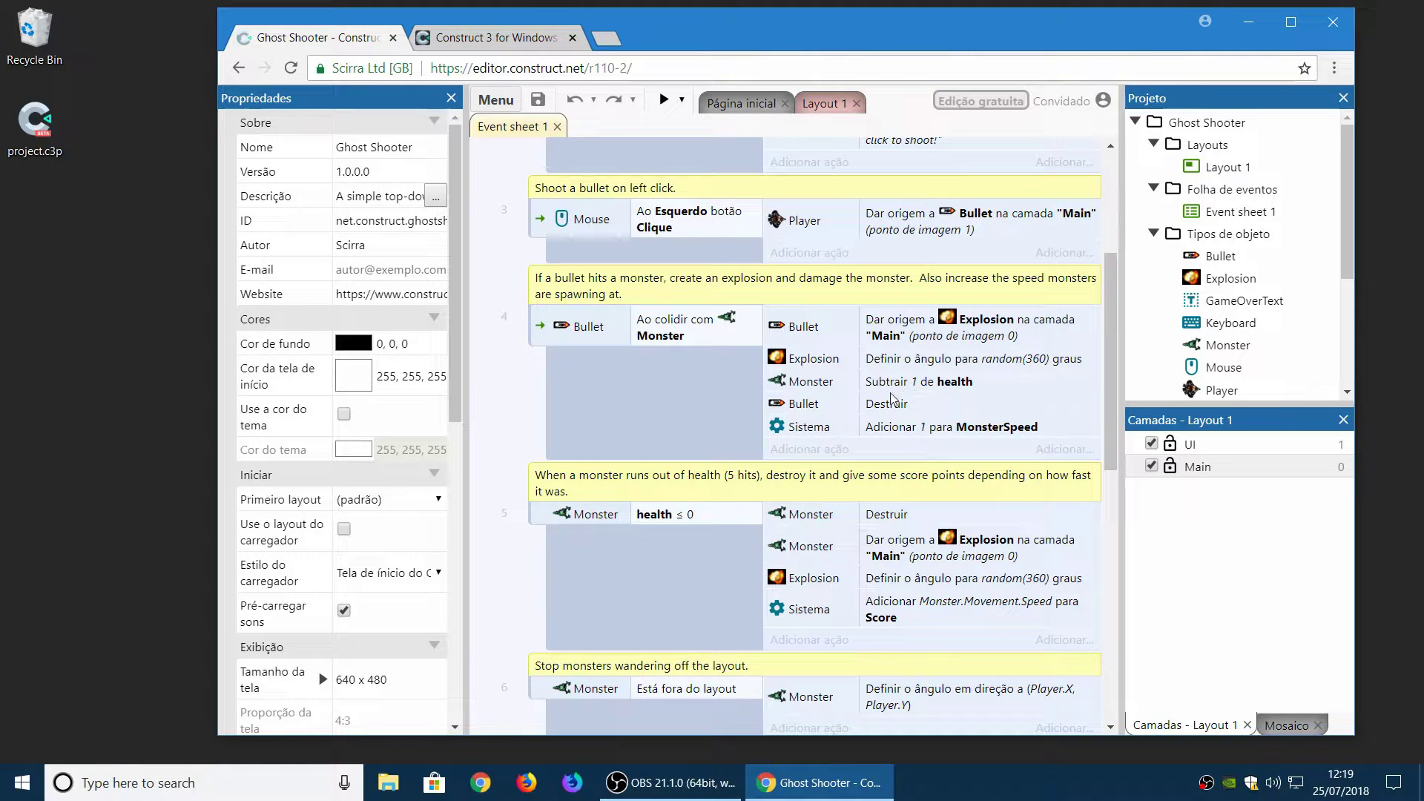
Scroll through the Configurações settings list, then close it.
{"action": "left_click", "coordinate": [496, 99]}
{"action": "left_click", "coordinate": [567, 383]}
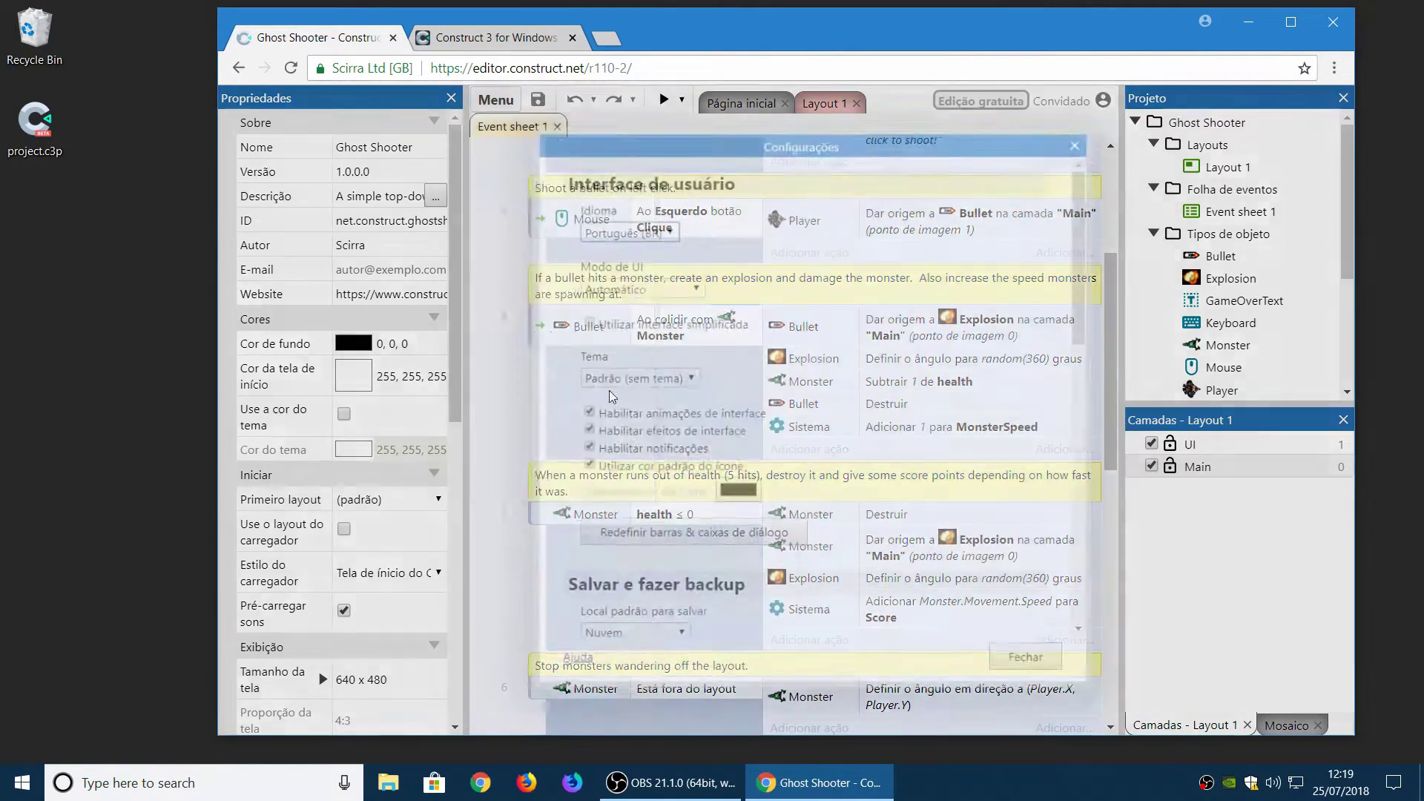
{"action": "scroll", "coordinate": [743, 464], "scroll_direction": "down", "scroll_amount": 1}
{"action": "scroll", "coordinate": [744, 464], "scroll_direction": "down", "scroll_amount": 8}
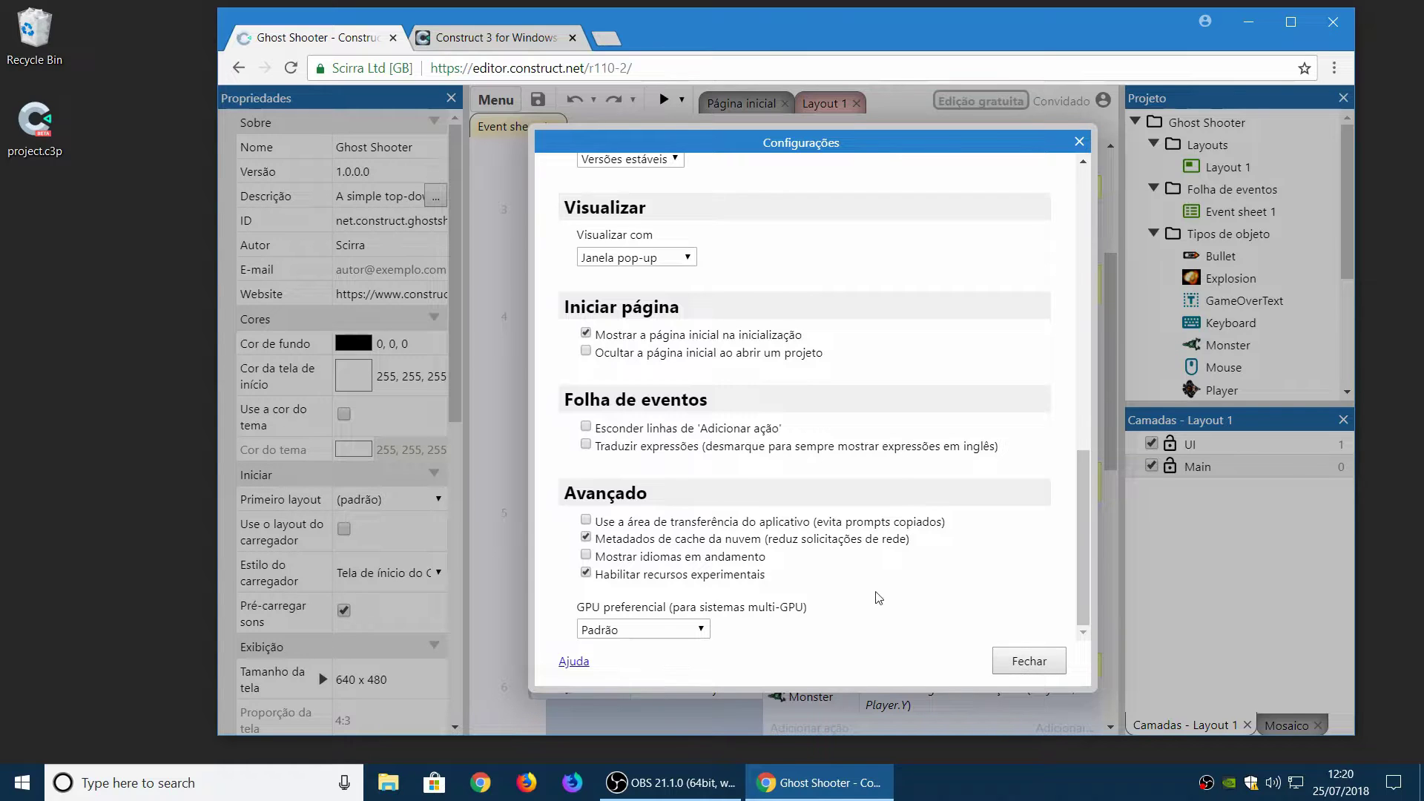
{"action": "left_click", "coordinate": [1022, 662]}
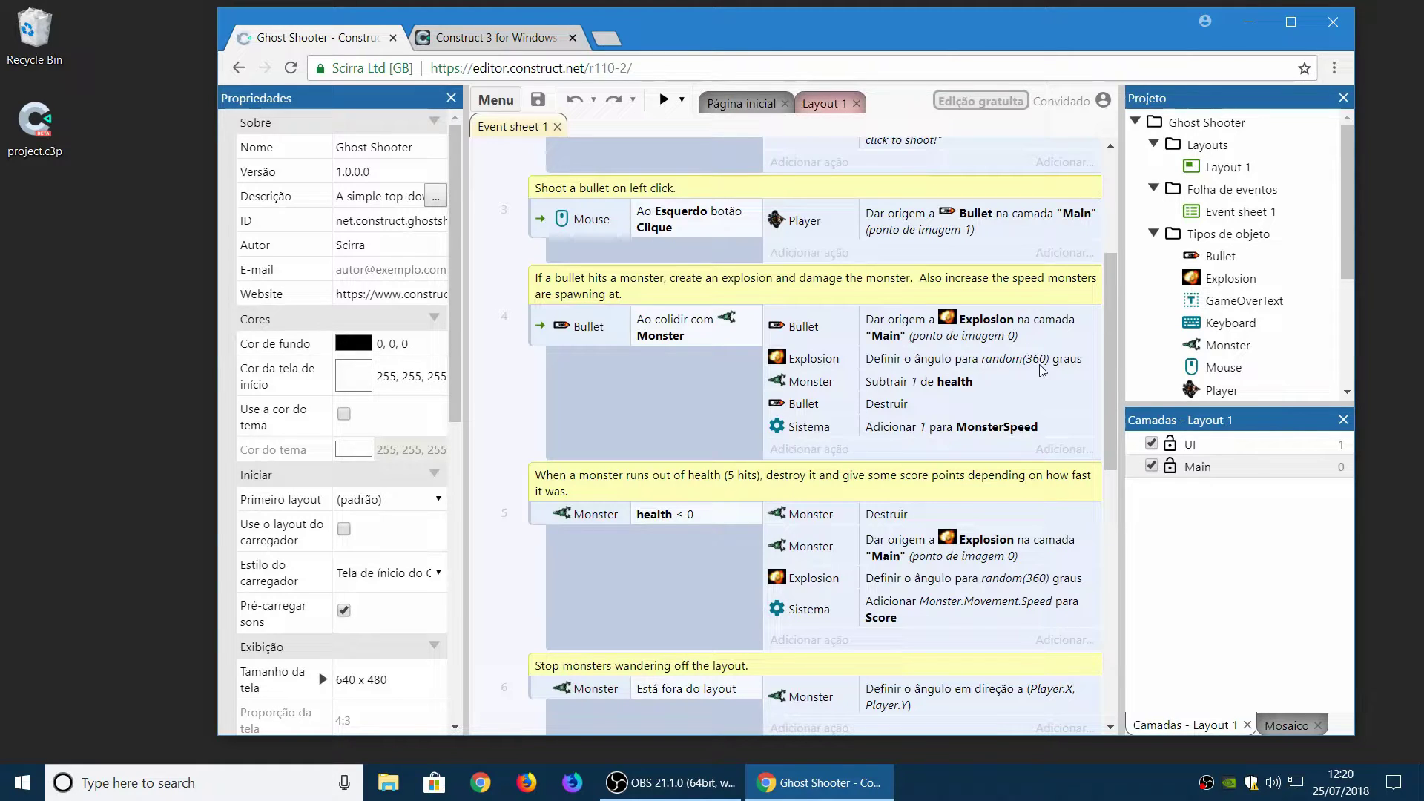
{"action": "double_click", "coordinate": [1001, 366]}
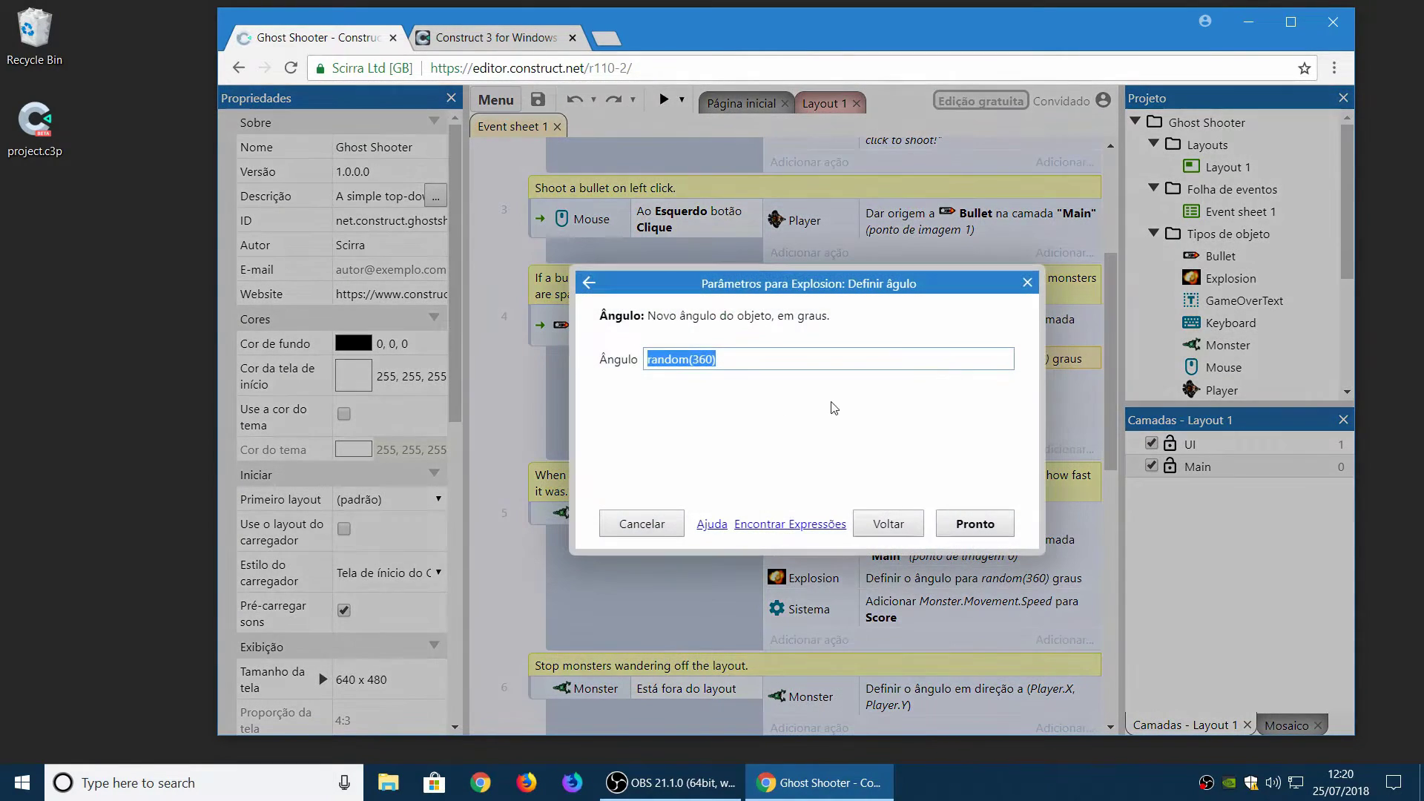
{"action": "left_click", "coordinate": [762, 356]}
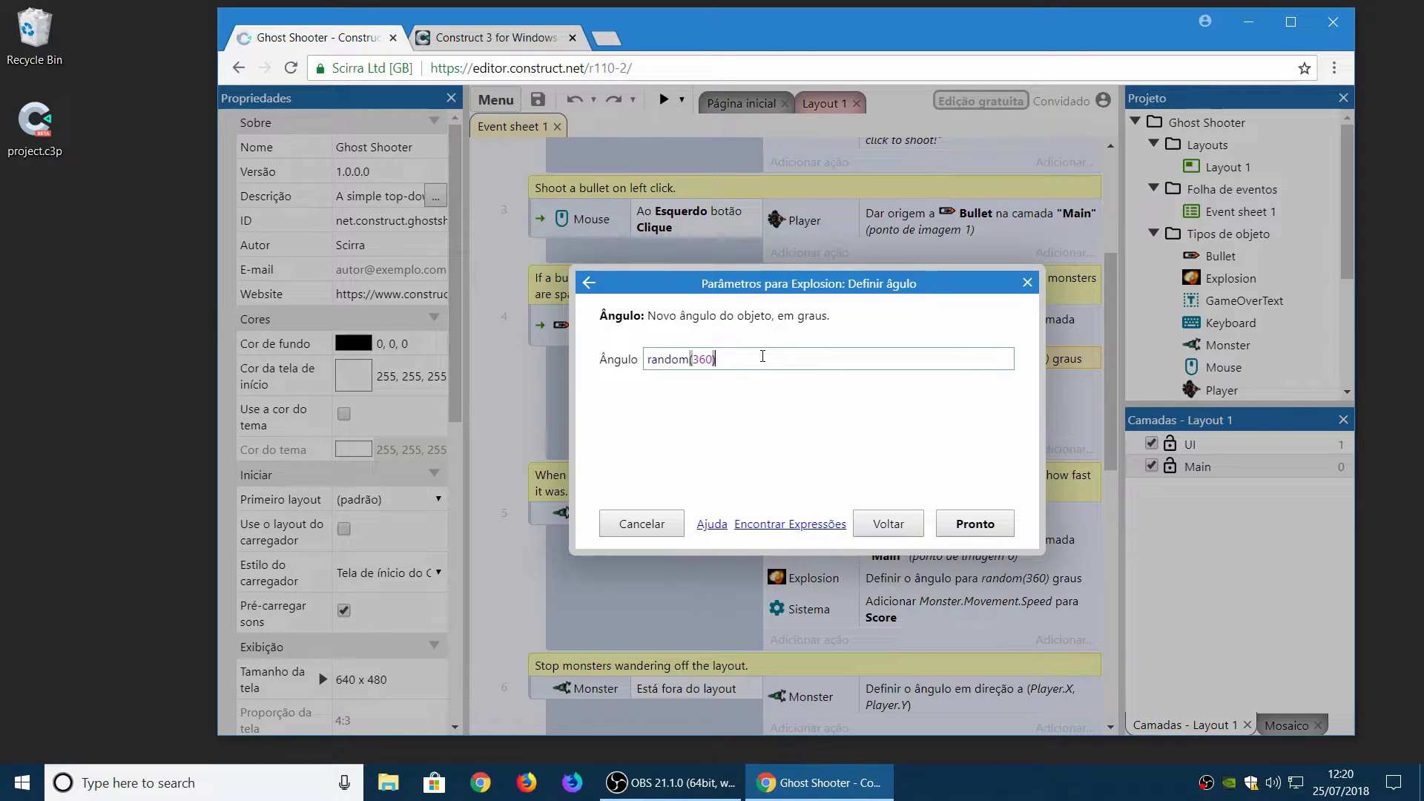
{"action": "key", "text": "ctrl+a"}
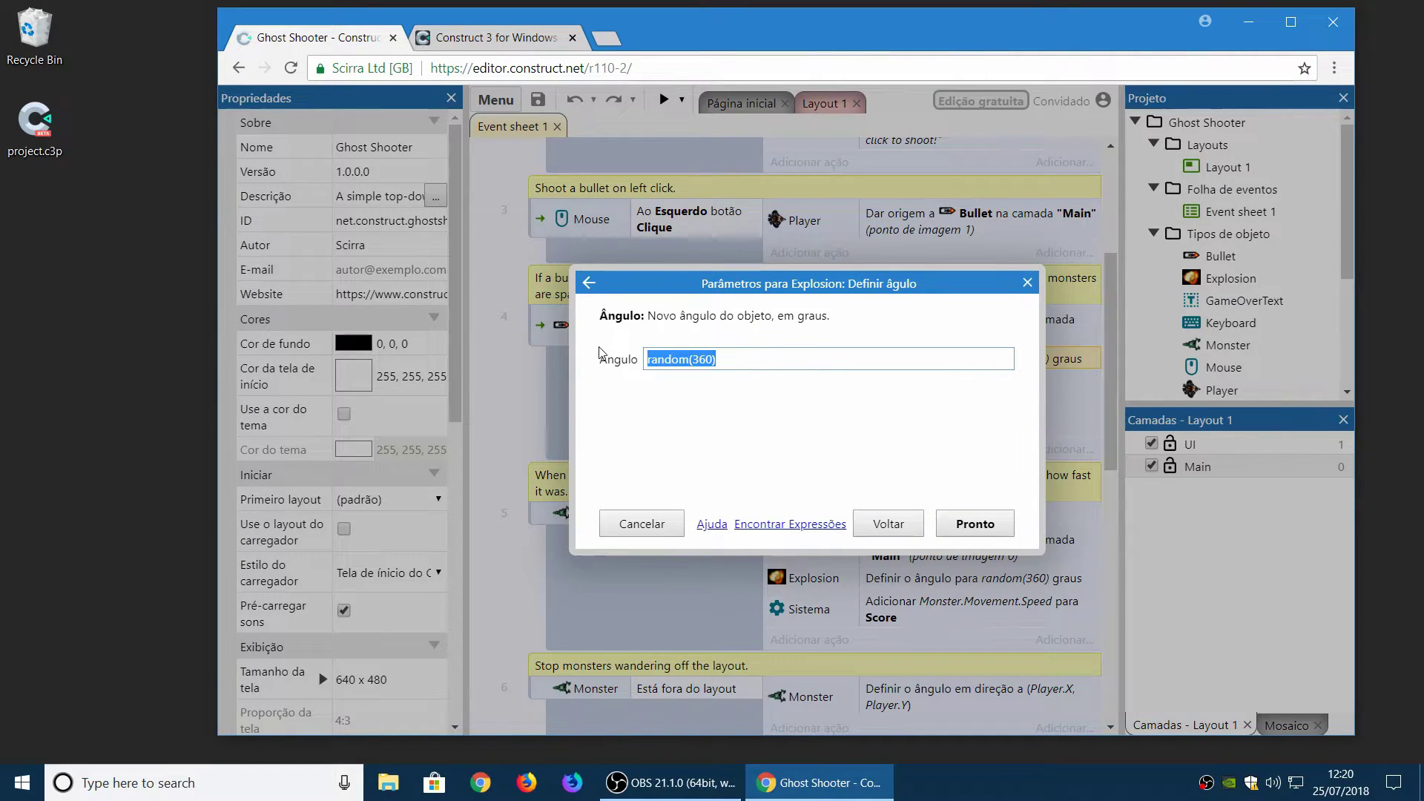
{"action": "type", "text": "randio"}
{"action": "key", "text": "BackSpace"}
{"action": "key", "text": "BackSpace"}
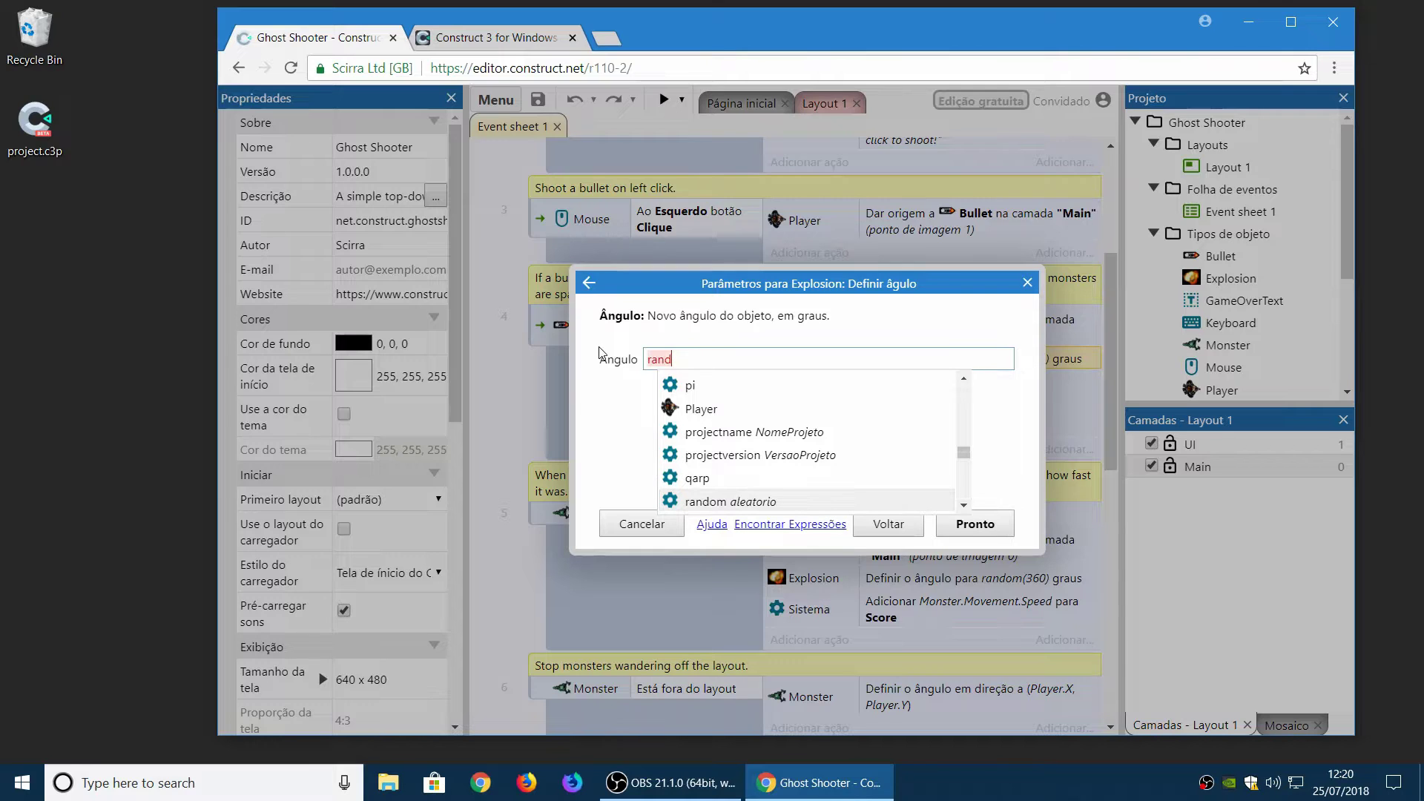
{"action": "type", "text": "o"}
{"action": "scroll", "coordinate": [763, 476], "scroll_direction": "down", "scroll_amount": 1}
{"action": "scroll", "coordinate": [763, 480], "scroll_direction": "up", "scroll_amount": 2}
{"action": "scroll", "coordinate": [768, 485], "scroll_direction": "down", "scroll_amount": 1}
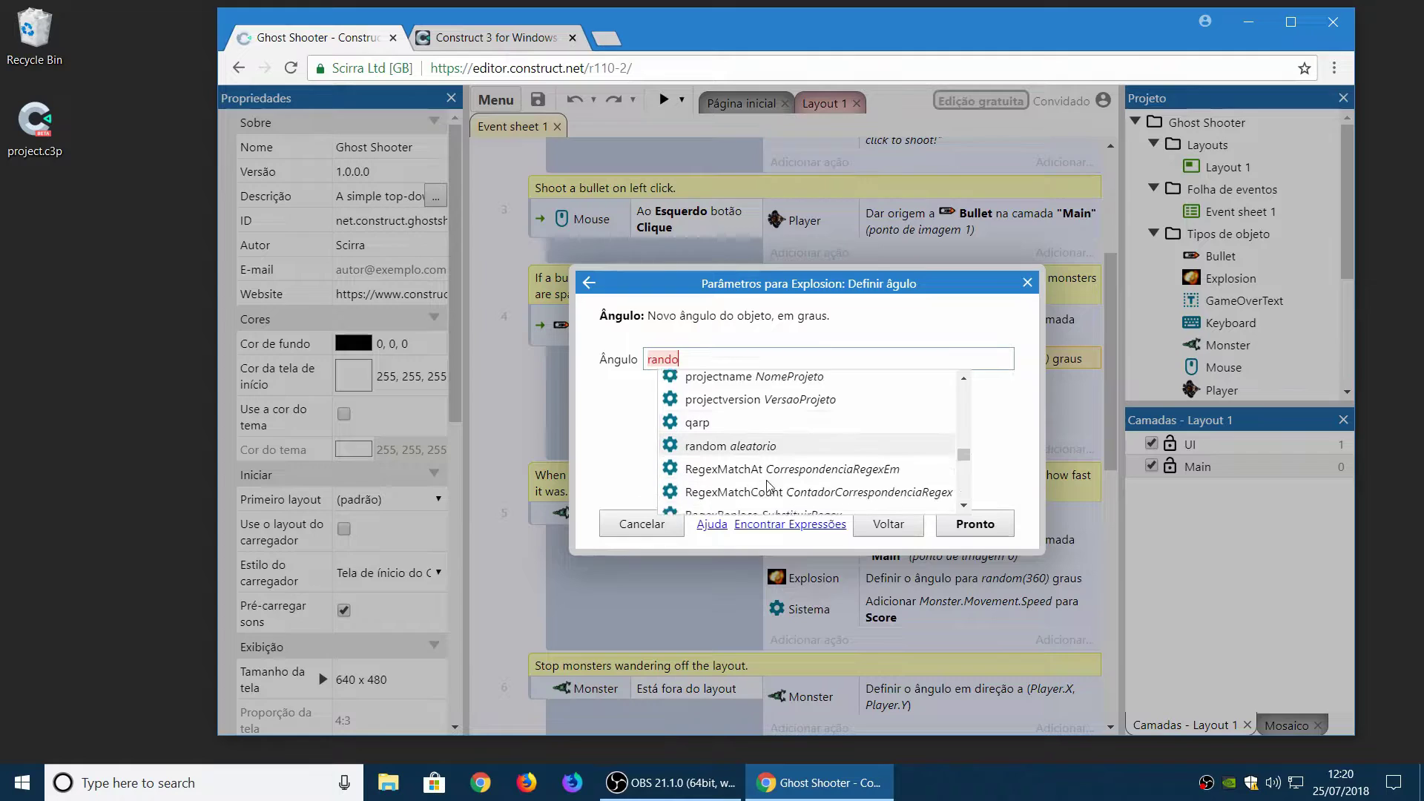
{"action": "scroll", "coordinate": [768, 485], "scroll_direction": "down", "scroll_amount": 1}
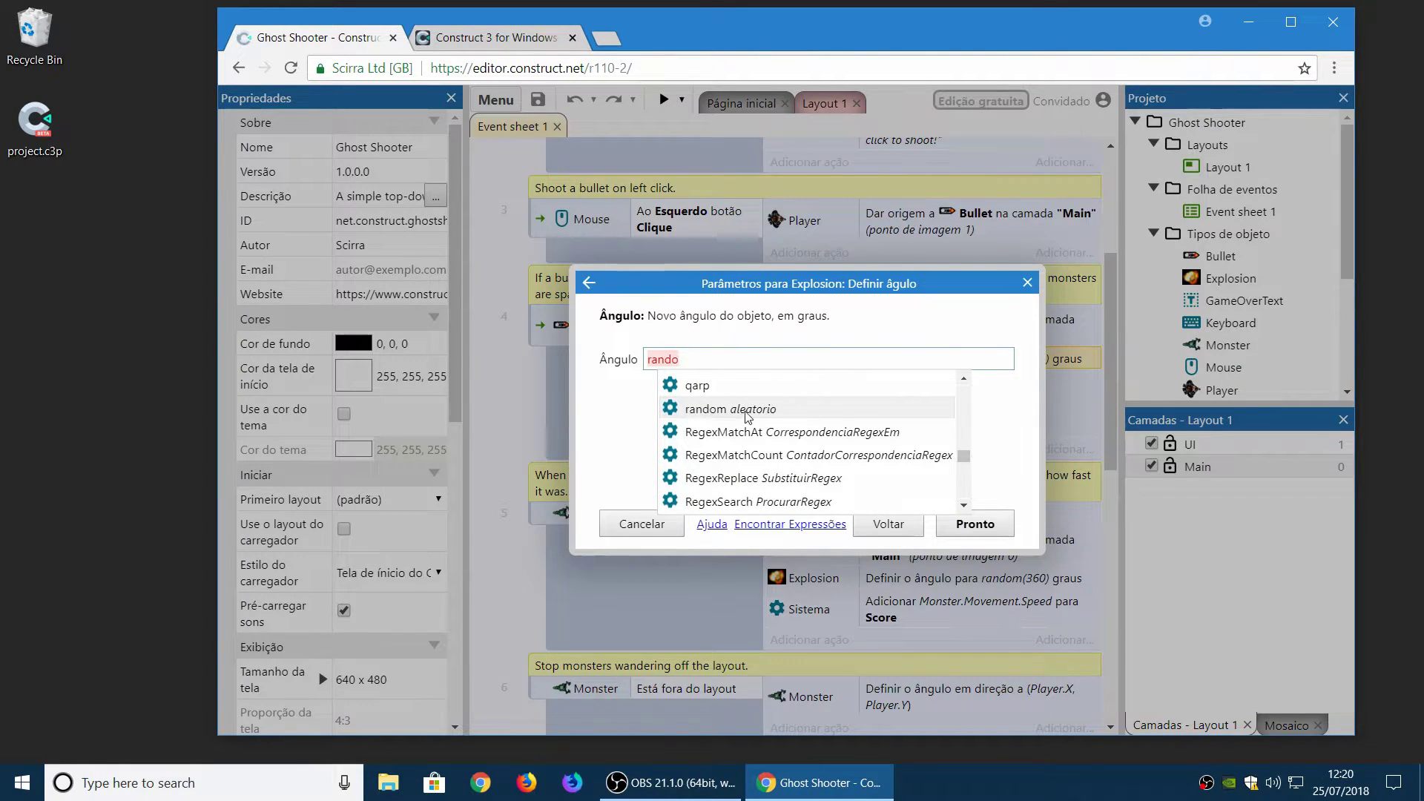
{"action": "left_click", "coordinate": [785, 415]}
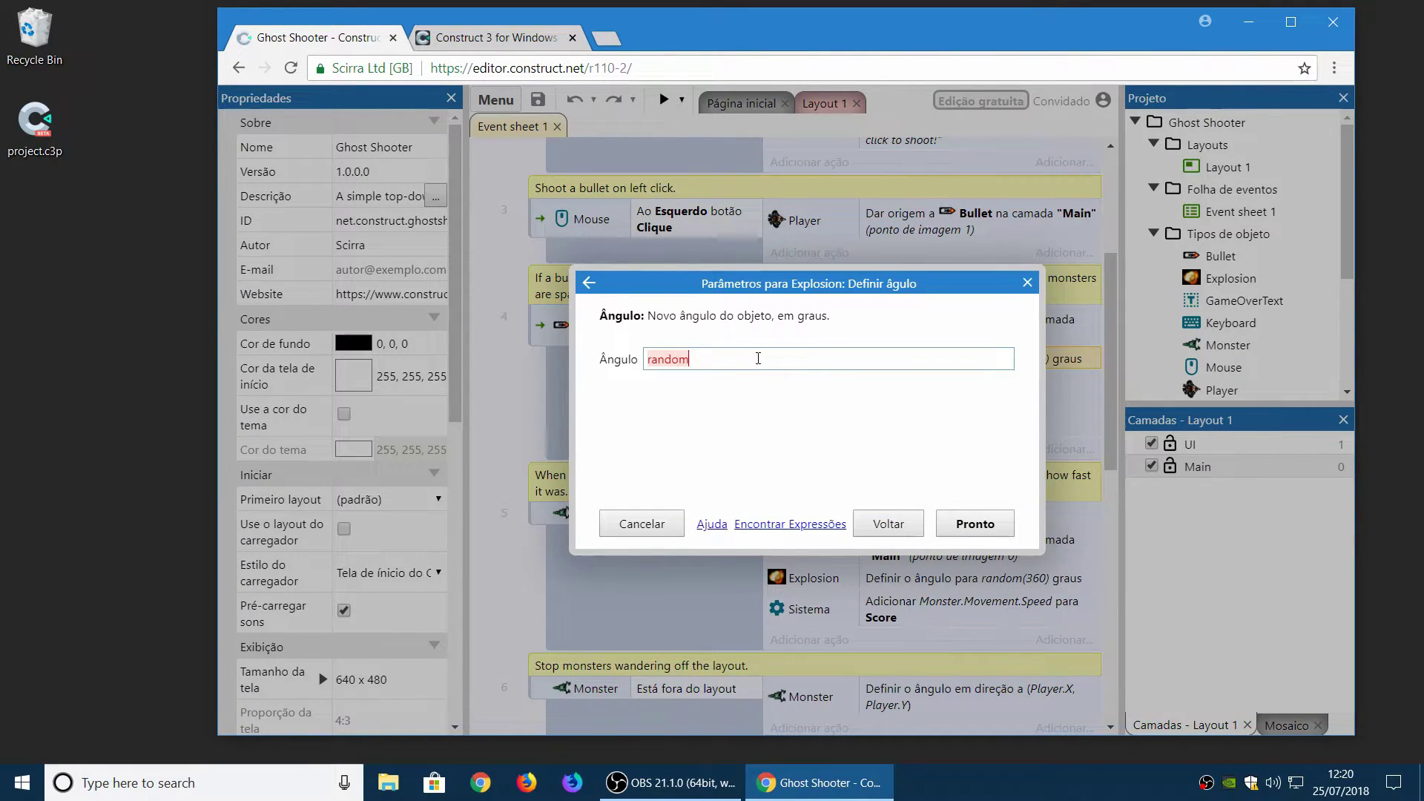
{"action": "type", "text": "("}
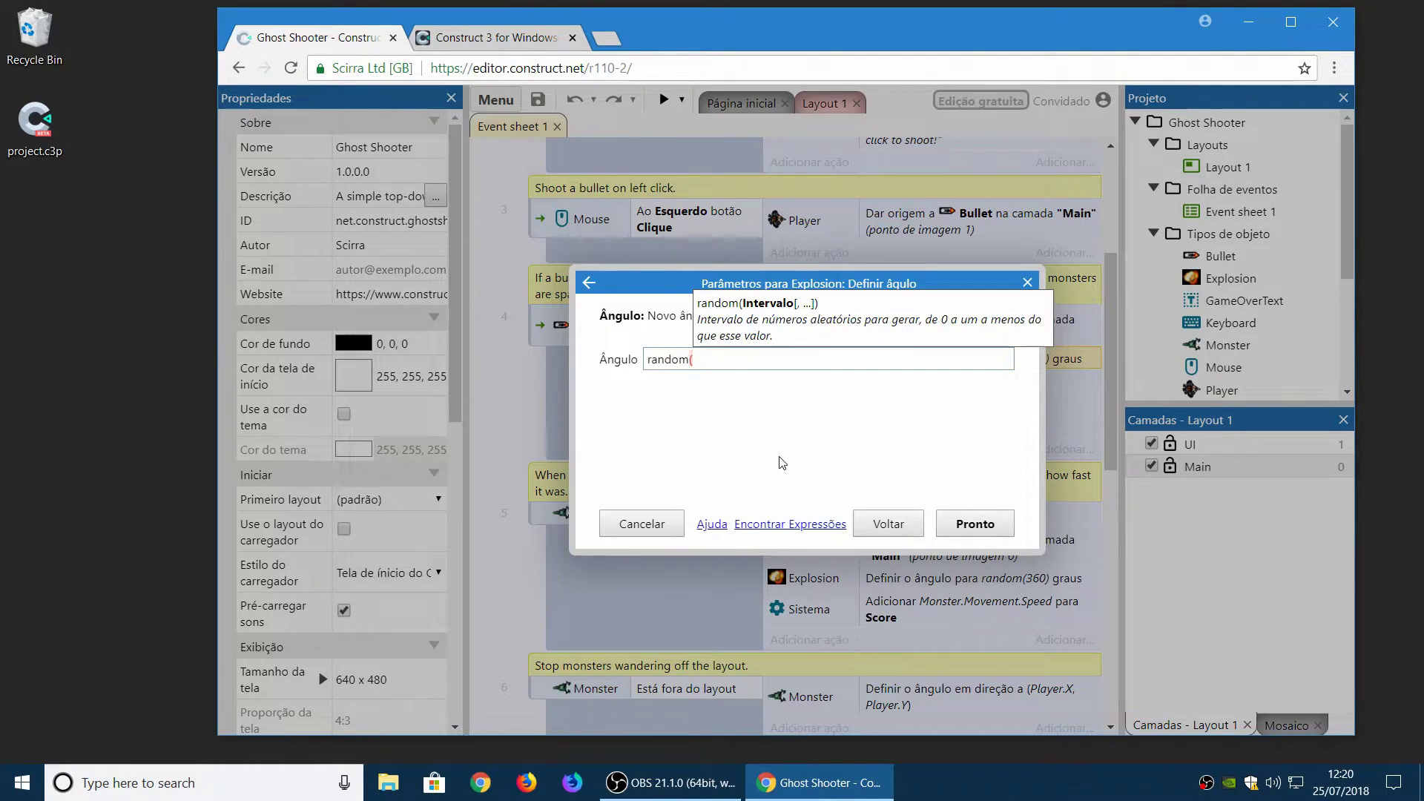
{"action": "left_click", "coordinate": [639, 524]}
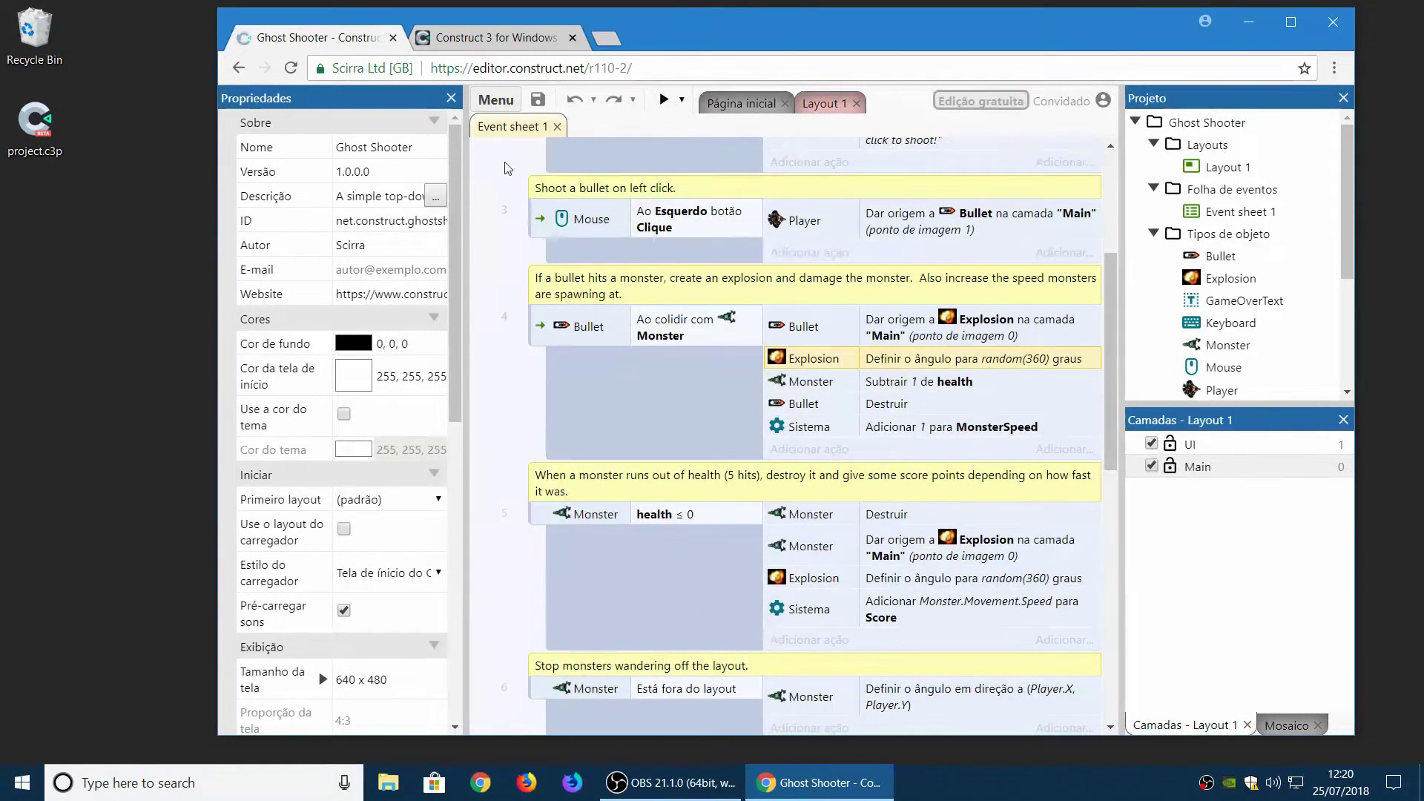
Check the settings, then scroll Event sheet 1 to Portuguese expressions like aleatorio(360).
{"action": "left_click", "coordinate": [495, 99]}
{"action": "left_click", "coordinate": [572, 371]}
{"action": "scroll", "coordinate": [716, 469], "scroll_direction": "down", "scroll_amount": 10}
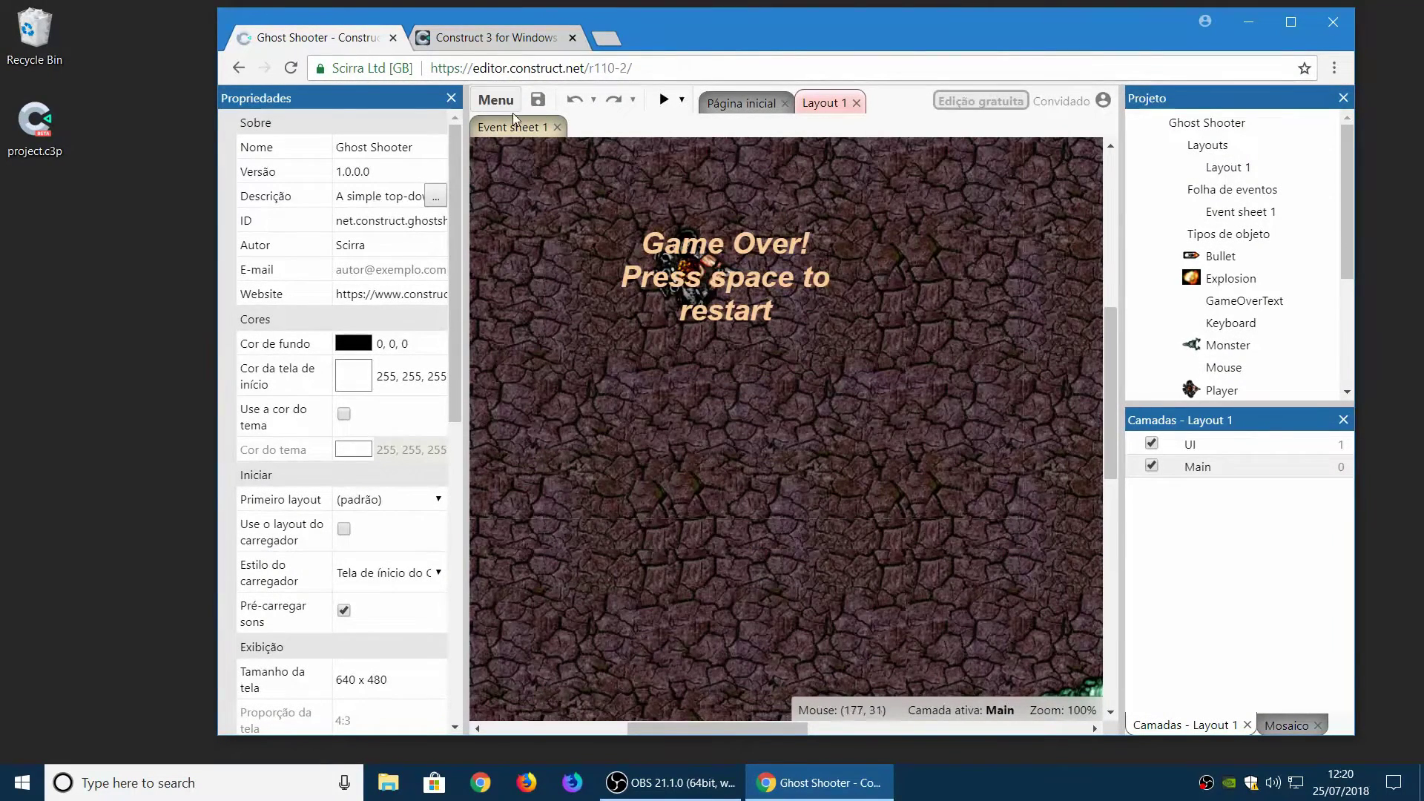
{"action": "left_click", "coordinate": [513, 122]}
{"action": "scroll", "coordinate": [884, 497], "scroll_direction": "down", "scroll_amount": 3}
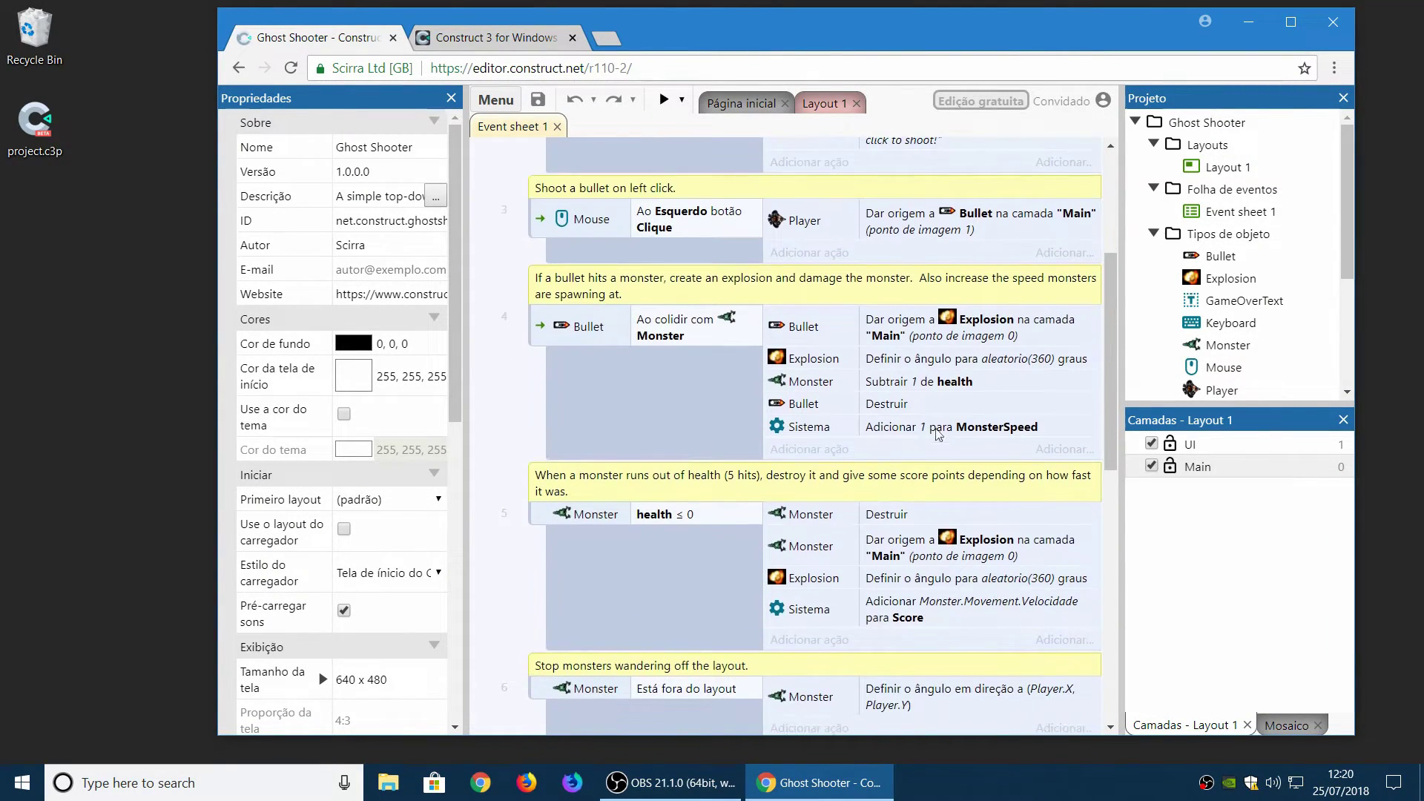
{"action": "double_click", "coordinate": [1005, 359]}
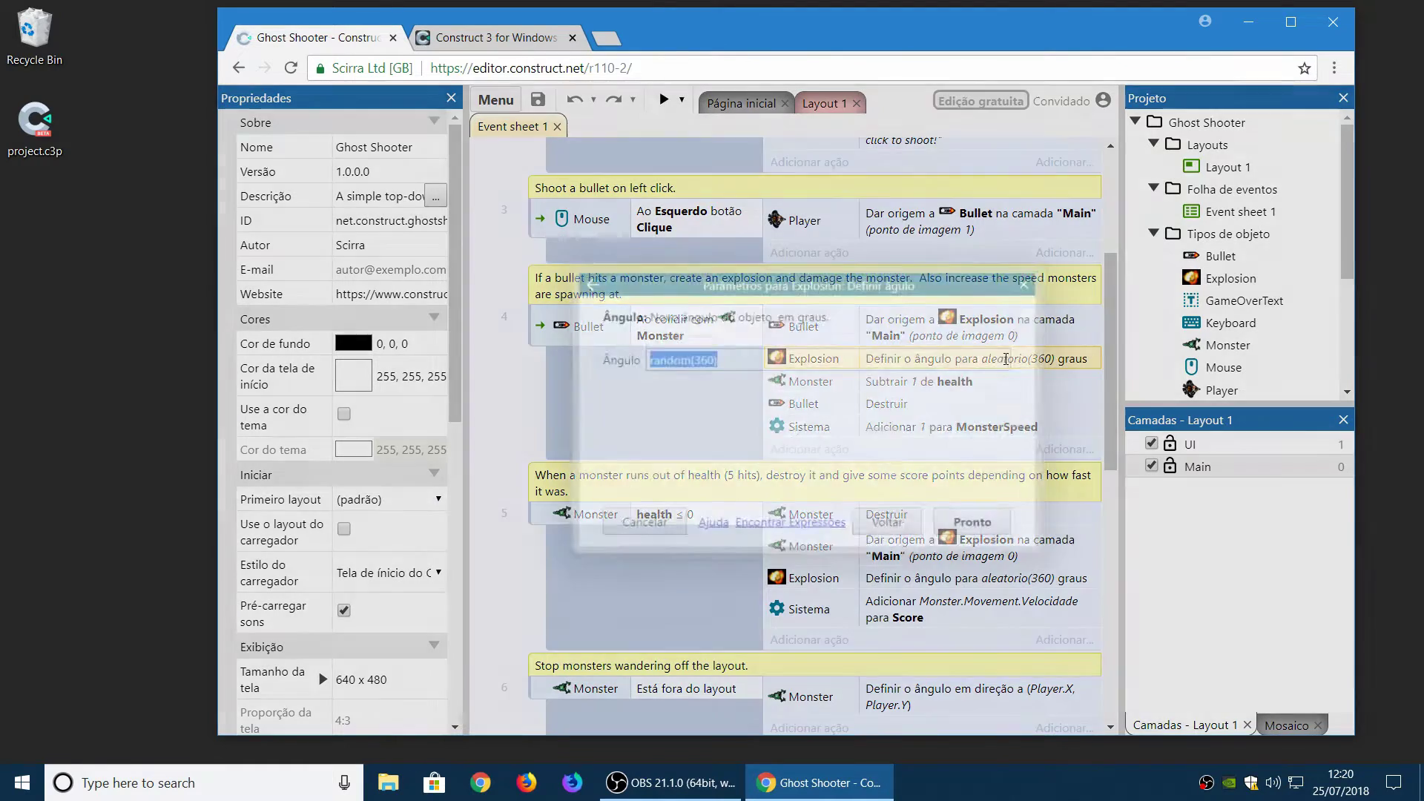
{"action": "type", "text": "rando"}
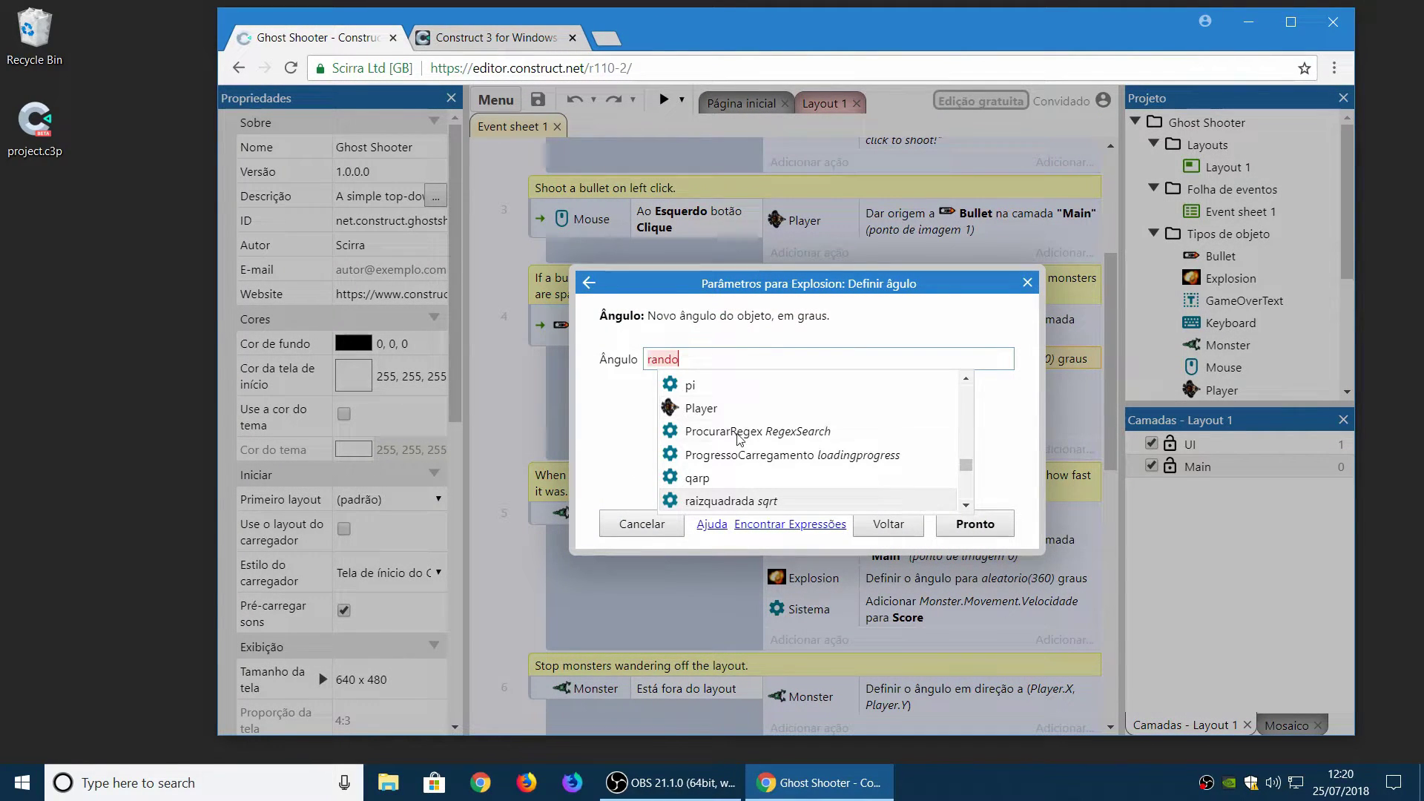
{"action": "scroll", "coordinate": [734, 423], "scroll_direction": "up", "scroll_amount": 2}
{"action": "scroll", "coordinate": [786, 445], "scroll_direction": "down", "scroll_amount": 5}
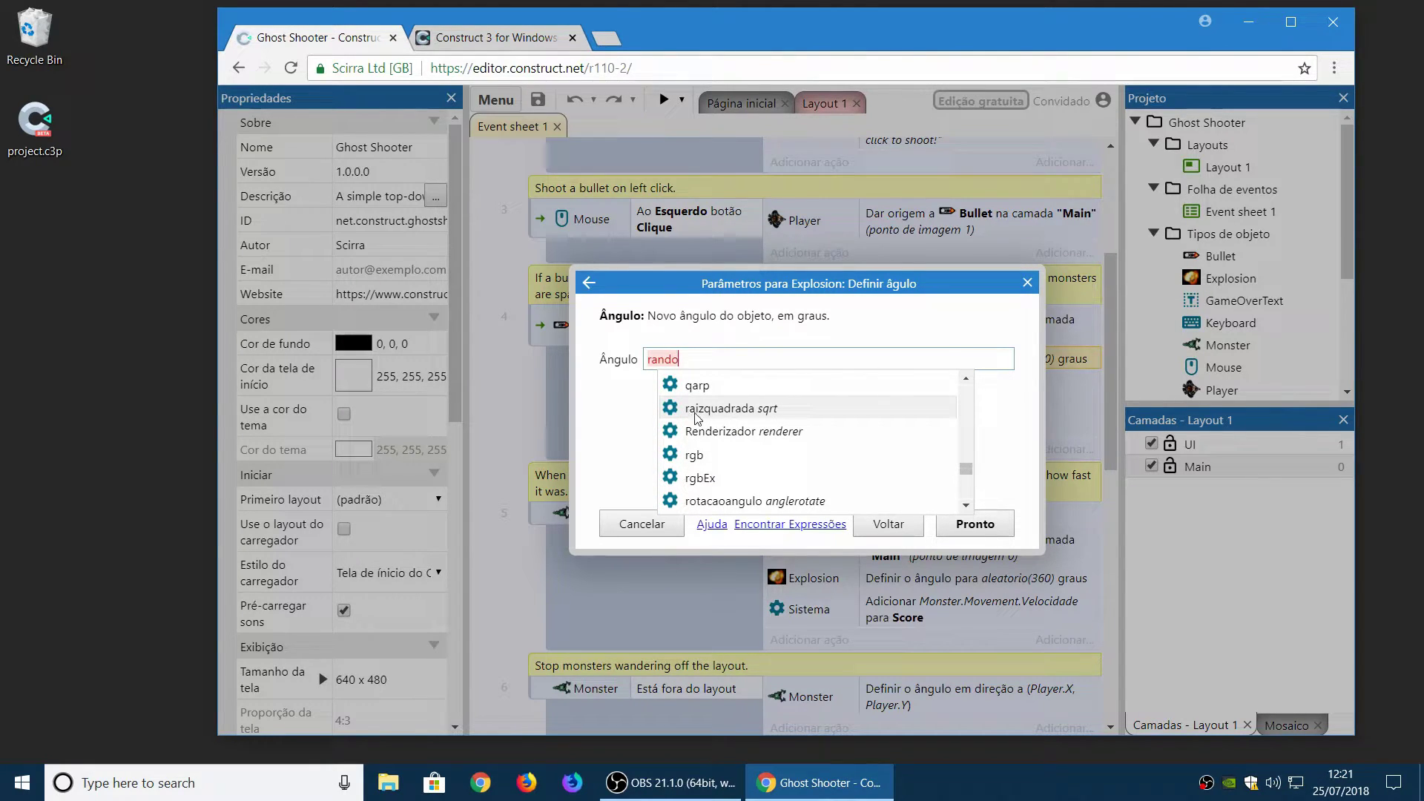
{"action": "key", "text": "BackSpace"}
{"action": "key", "text": "BackSpace"}
{"action": "key", "text": "BackSpace"}
{"action": "key", "text": "BackSpace"}
{"action": "key", "text": "BackSpace"}
{"action": "type", "text": "ale"}
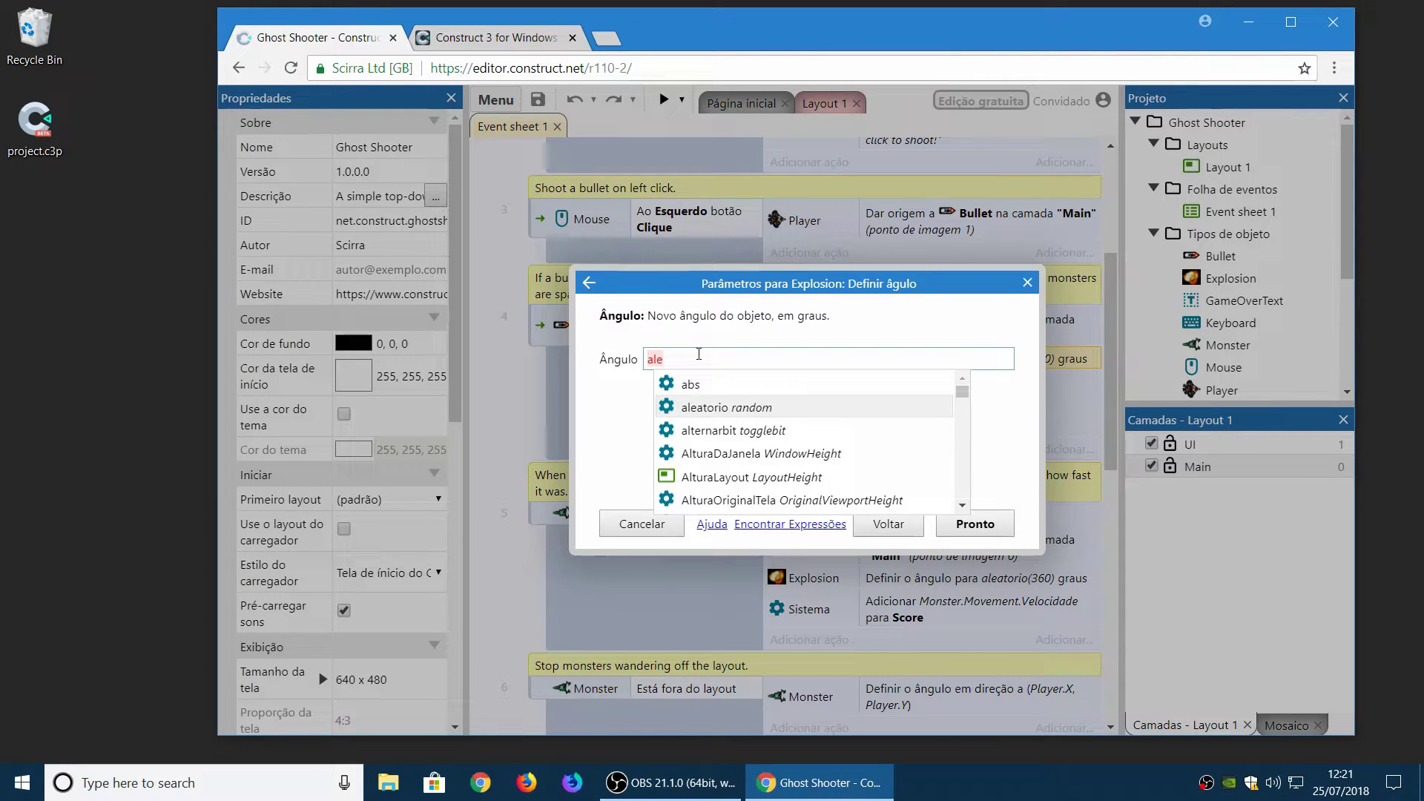
{"action": "key", "text": "BackSpace"}
{"action": "key", "text": "BackSpace"}
{"action": "key", "text": "BackSpace"}
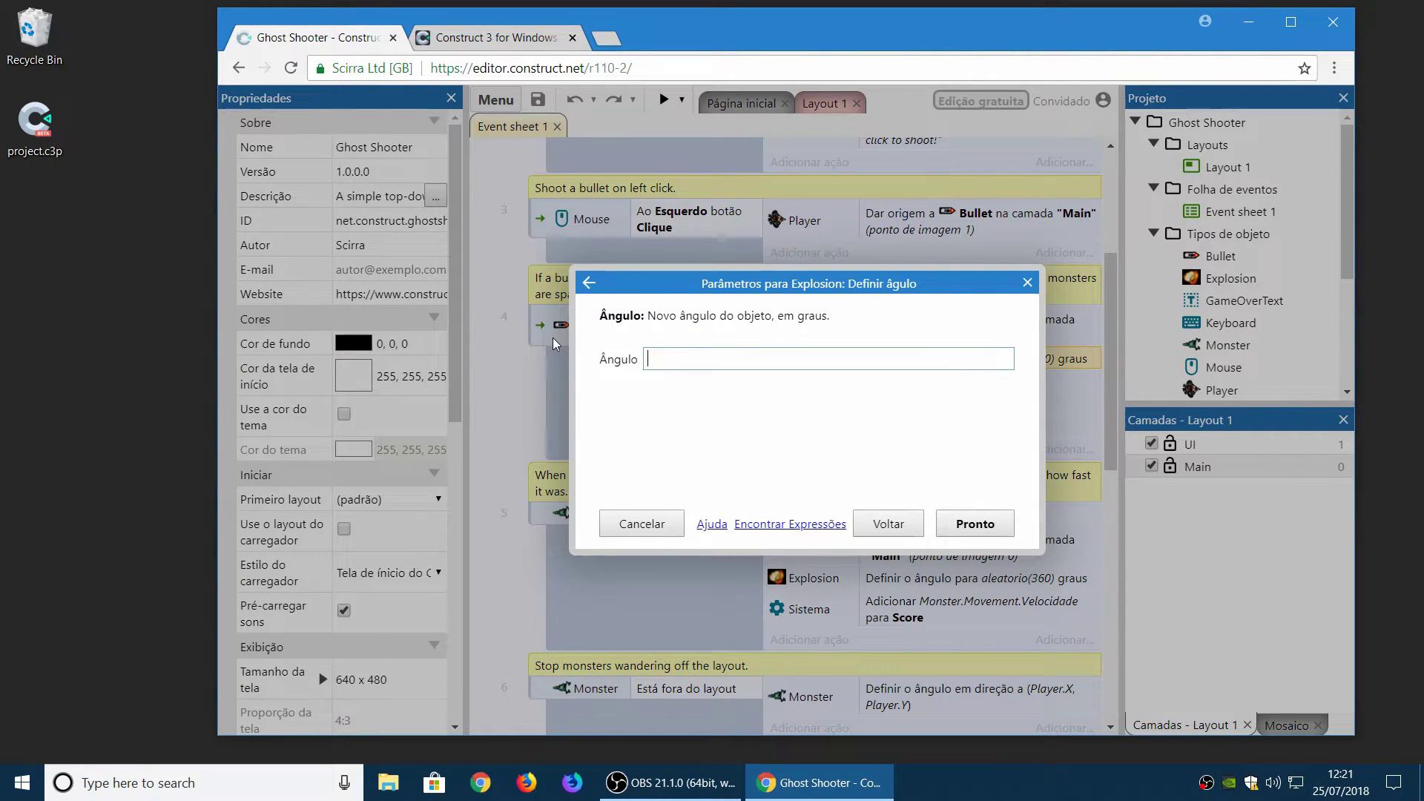
{"action": "left_click", "coordinate": [627, 533]}
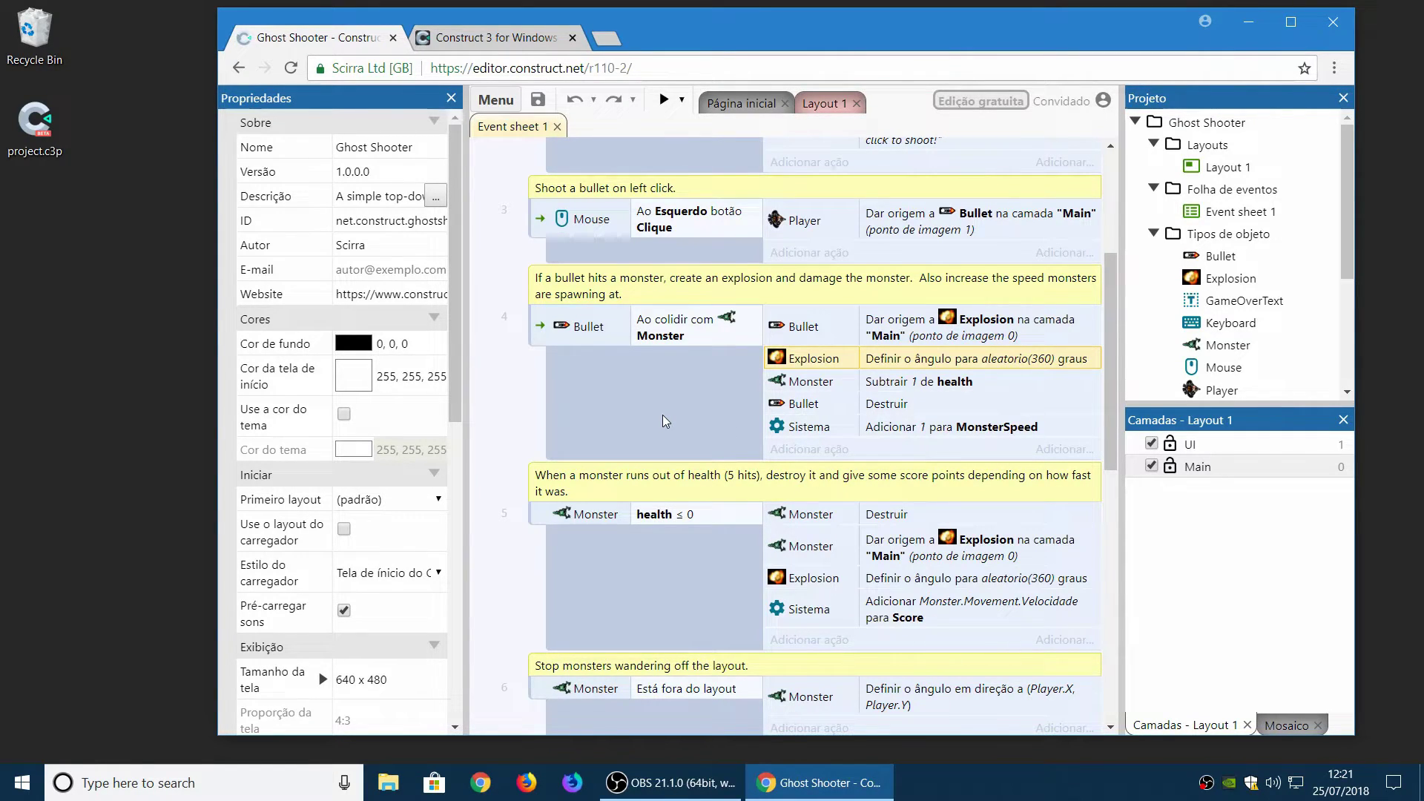
{"action": "left_click", "coordinate": [504, 101]}
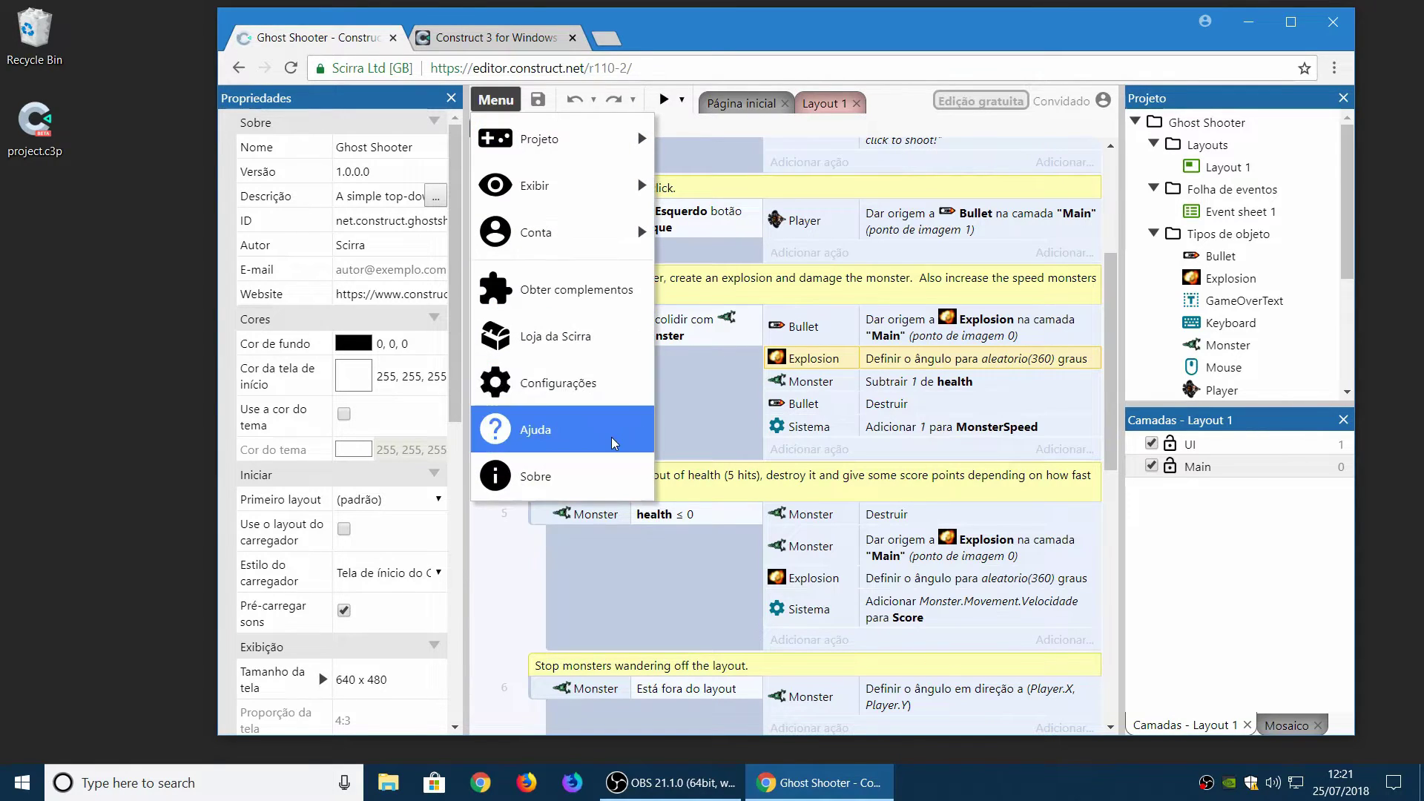
{"action": "left_click", "coordinate": [601, 384]}
{"action": "scroll", "coordinate": [746, 483], "scroll_direction": "down", "scroll_amount": 8}
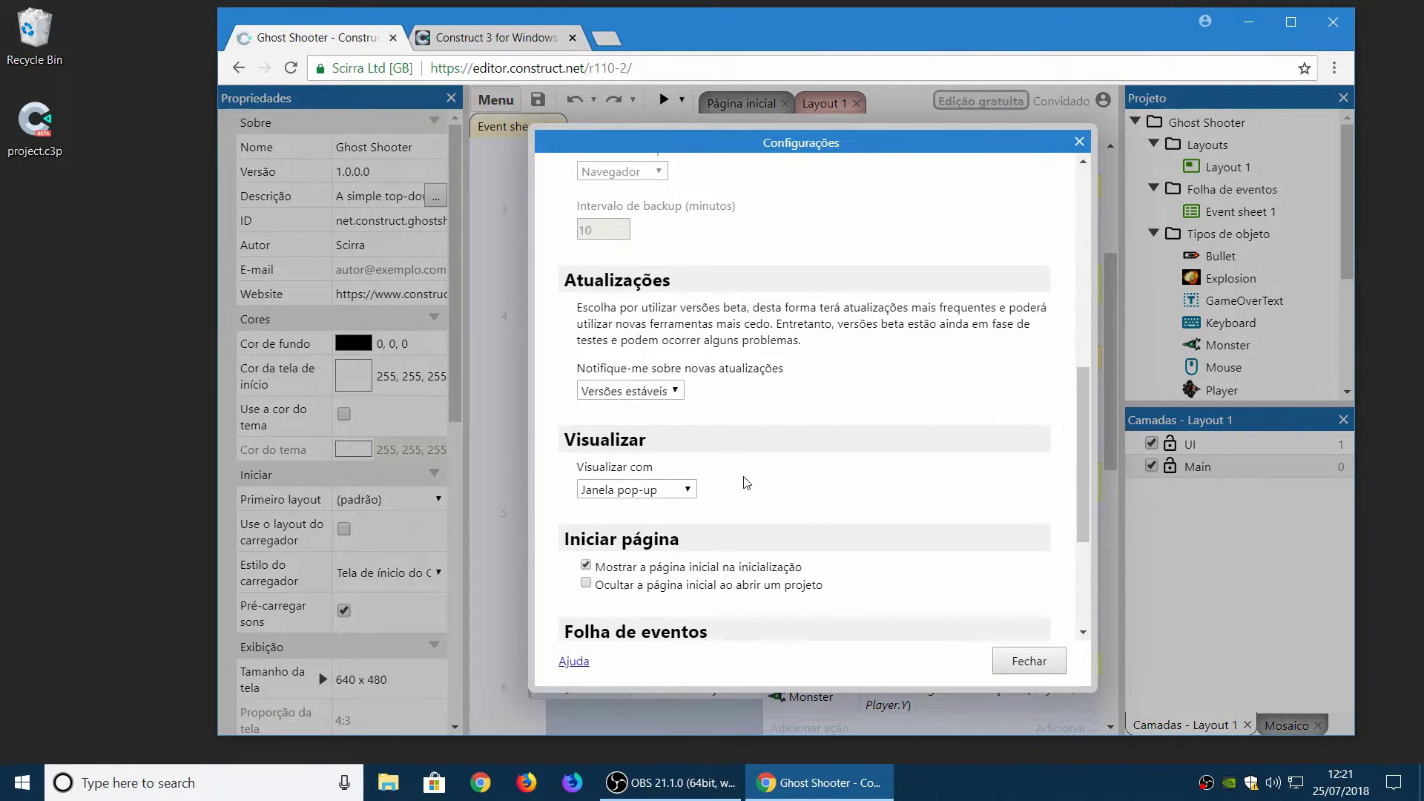
{"action": "scroll", "coordinate": [746, 483], "scroll_direction": "down", "scroll_amount": 3}
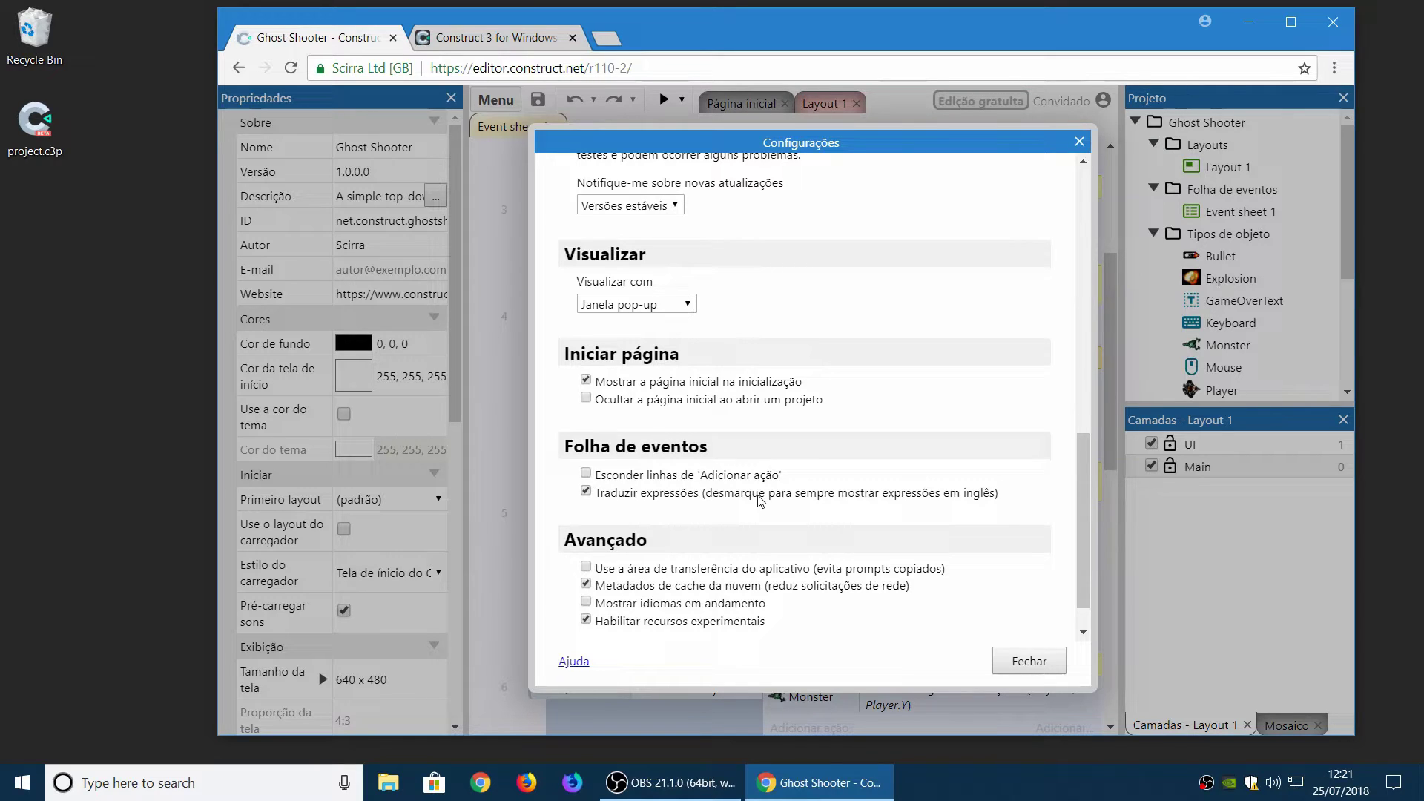
{"action": "left_click", "coordinate": [1030, 661]}
{"action": "scroll", "coordinate": [1037, 328], "scroll_direction": "down", "scroll_amount": 10}
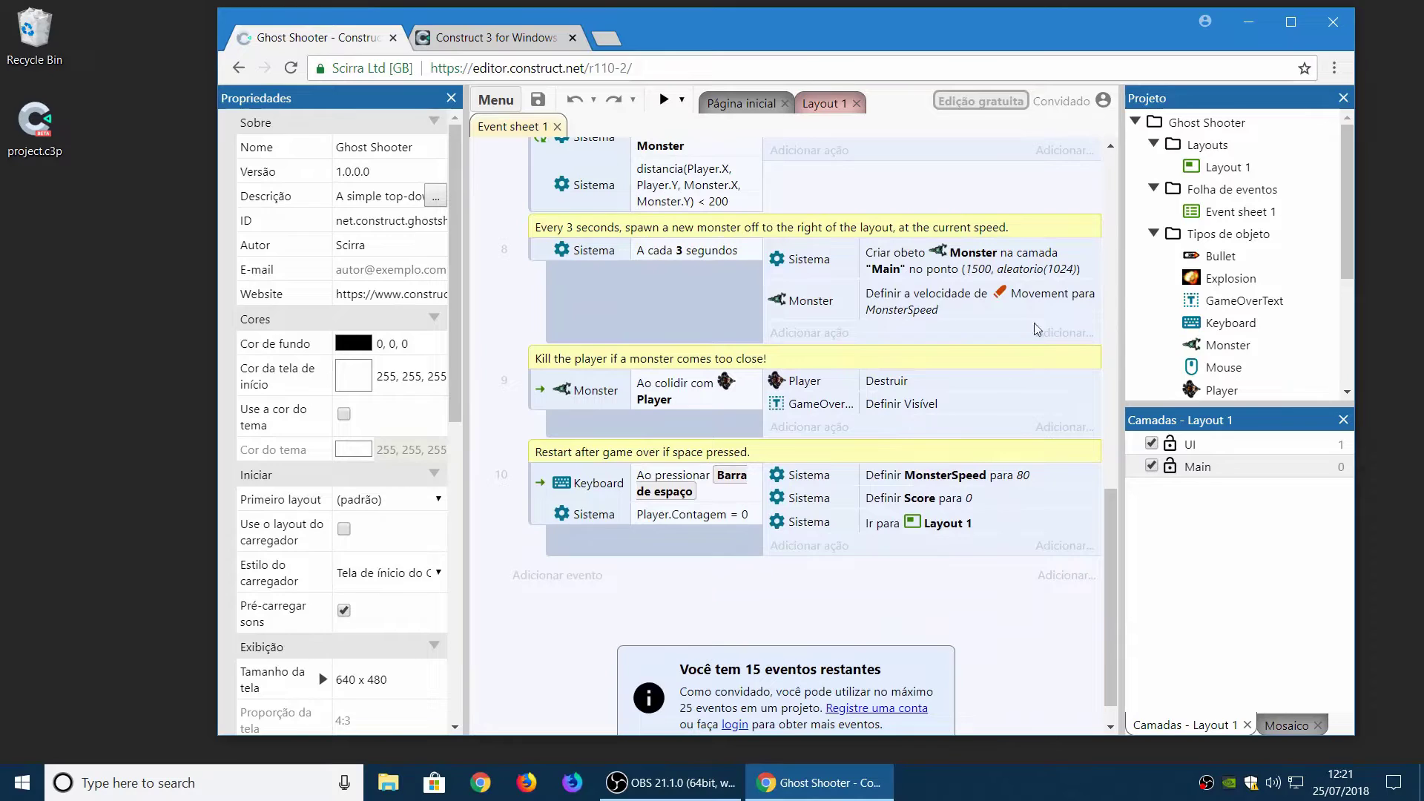
{"action": "scroll", "coordinate": [953, 422], "scroll_direction": "up", "scroll_amount": 8}
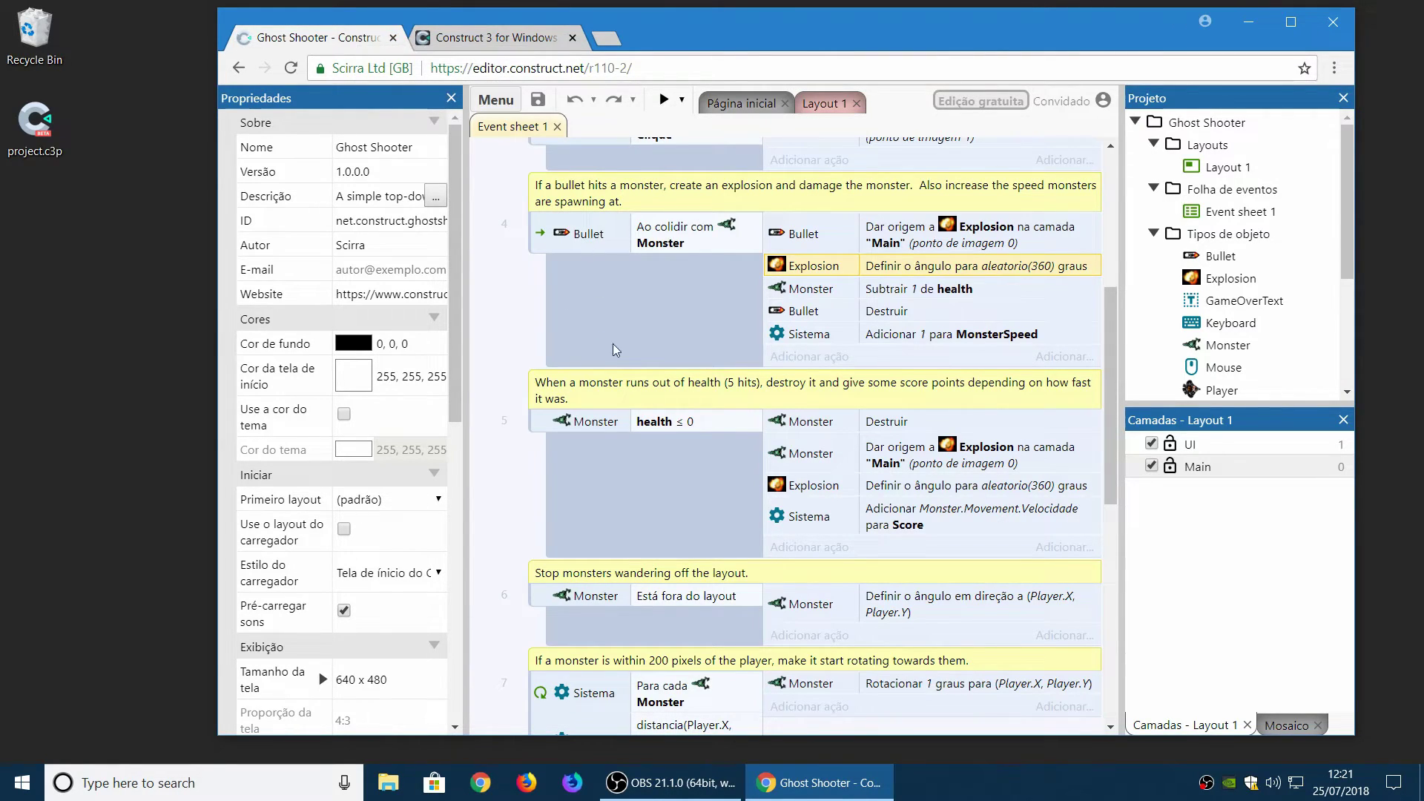
{"action": "left_click", "coordinate": [526, 781]}
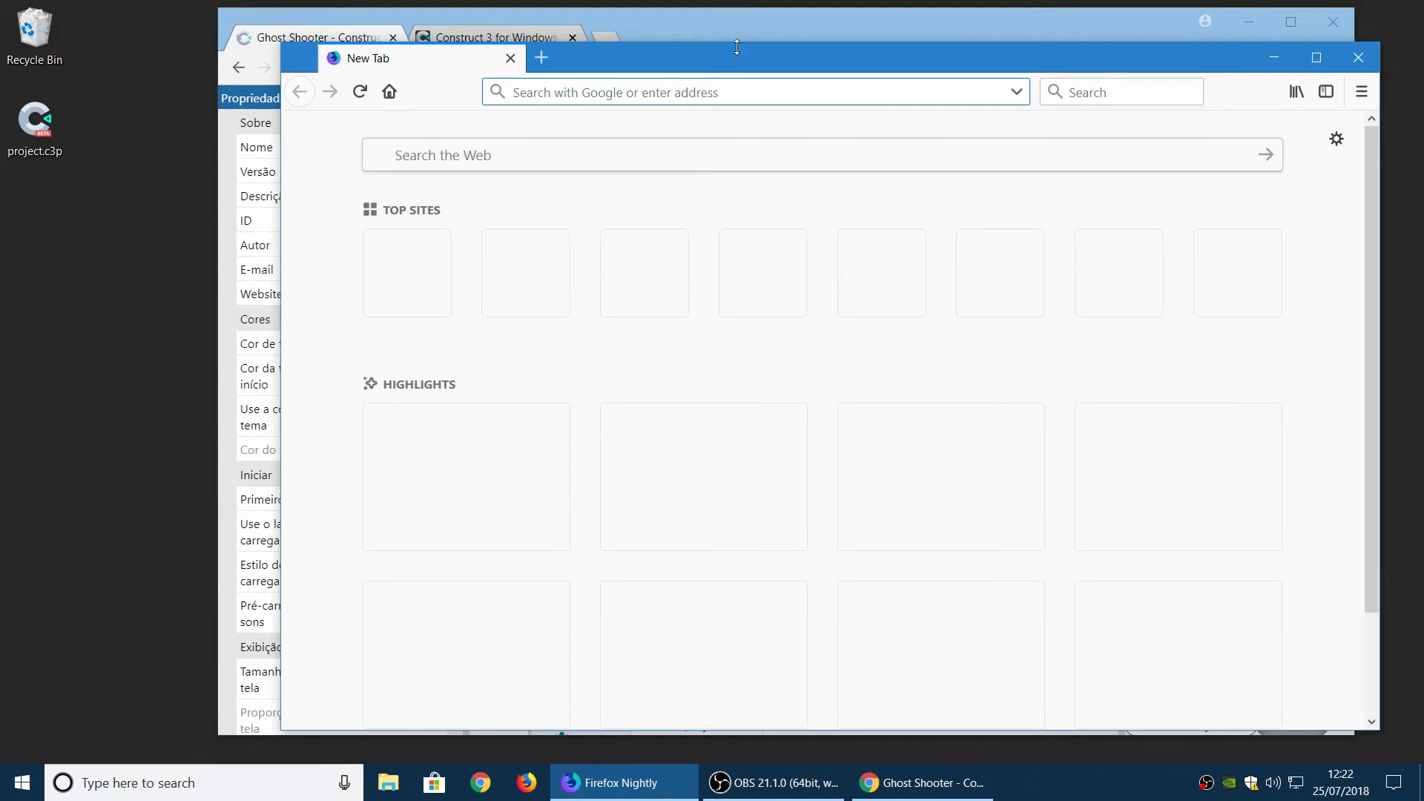
Enter editor.construct.net/r110-2 in Firefox Nightly's address bar.
{"action": "type", "text": "edit"}
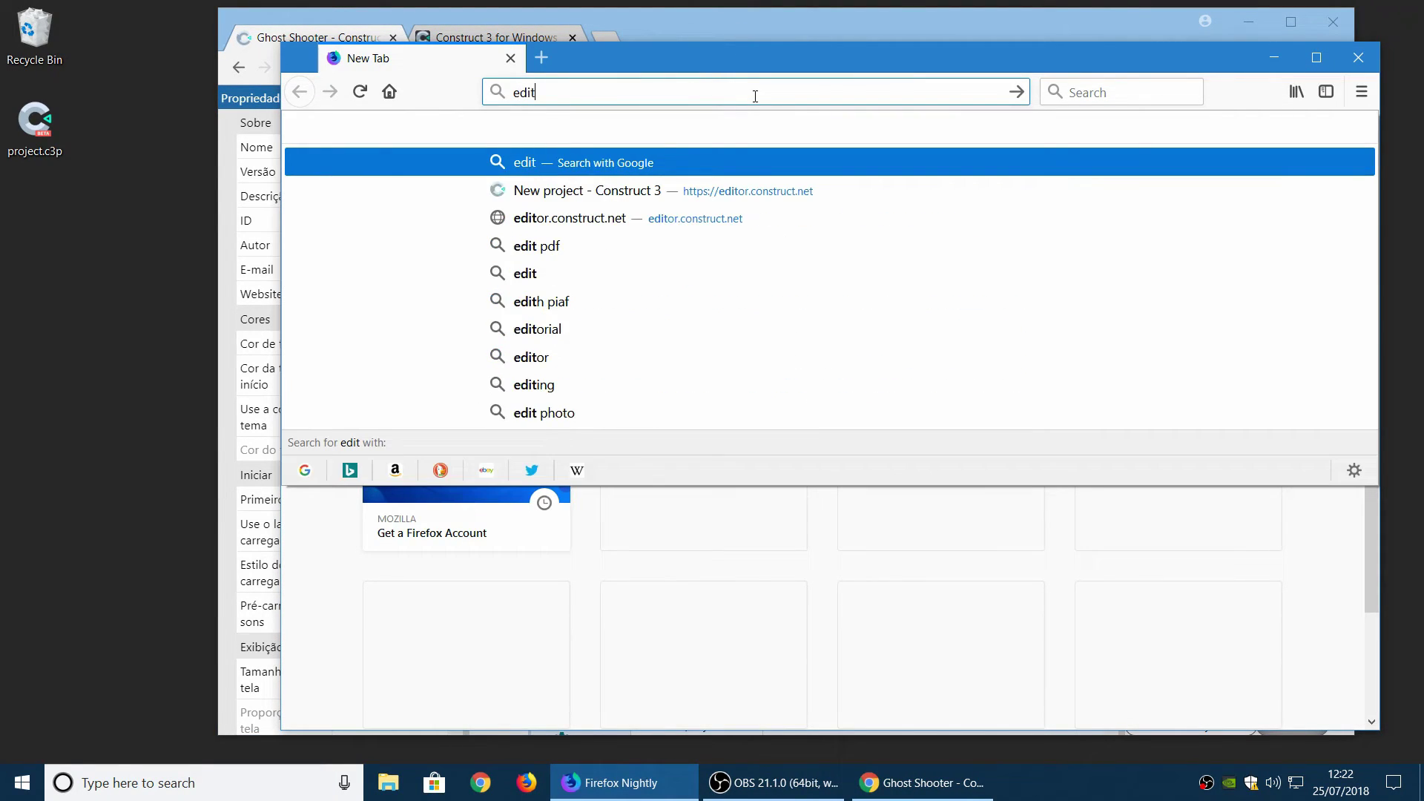
{"action": "type", "text": "or.construct."}
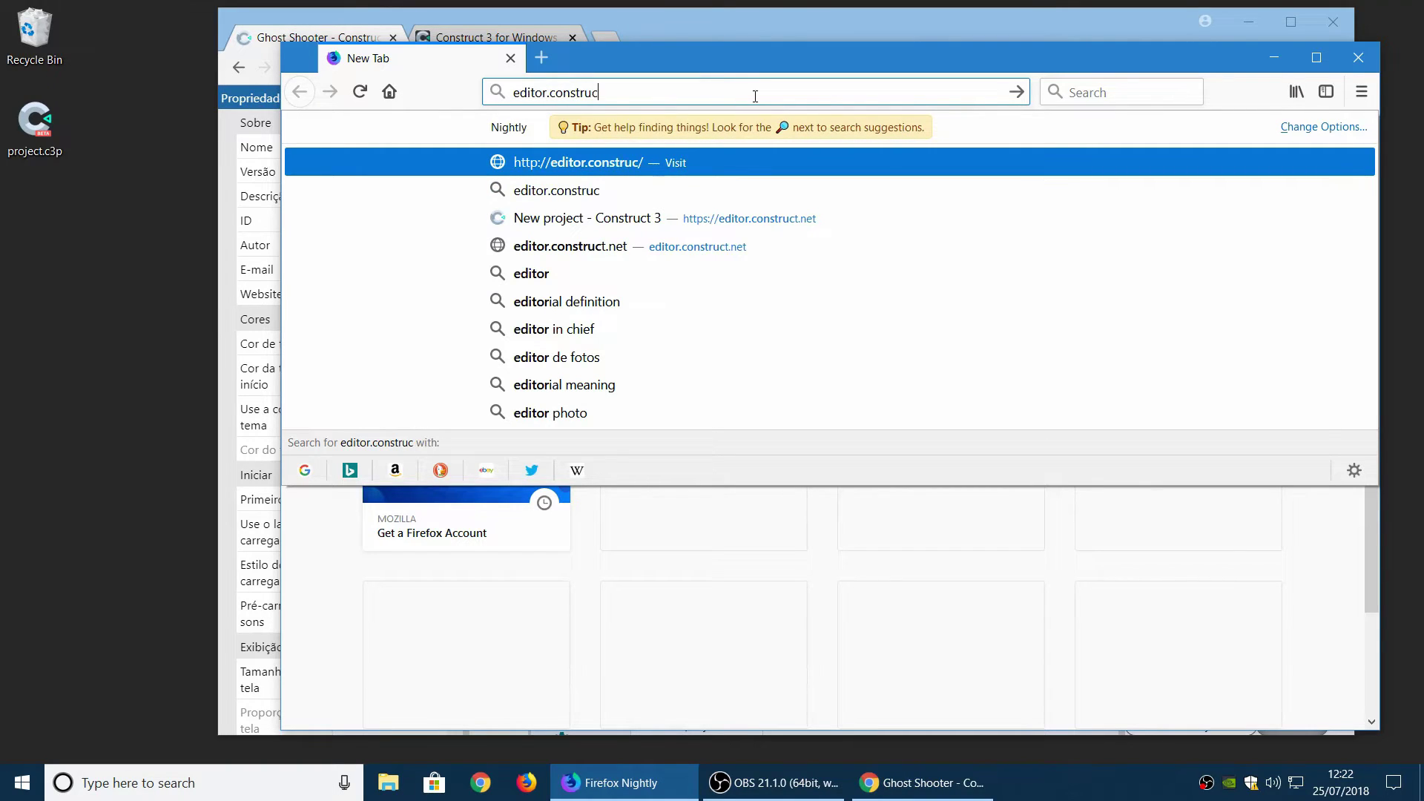
{"action": "type", "text": "net/r110-2/"}
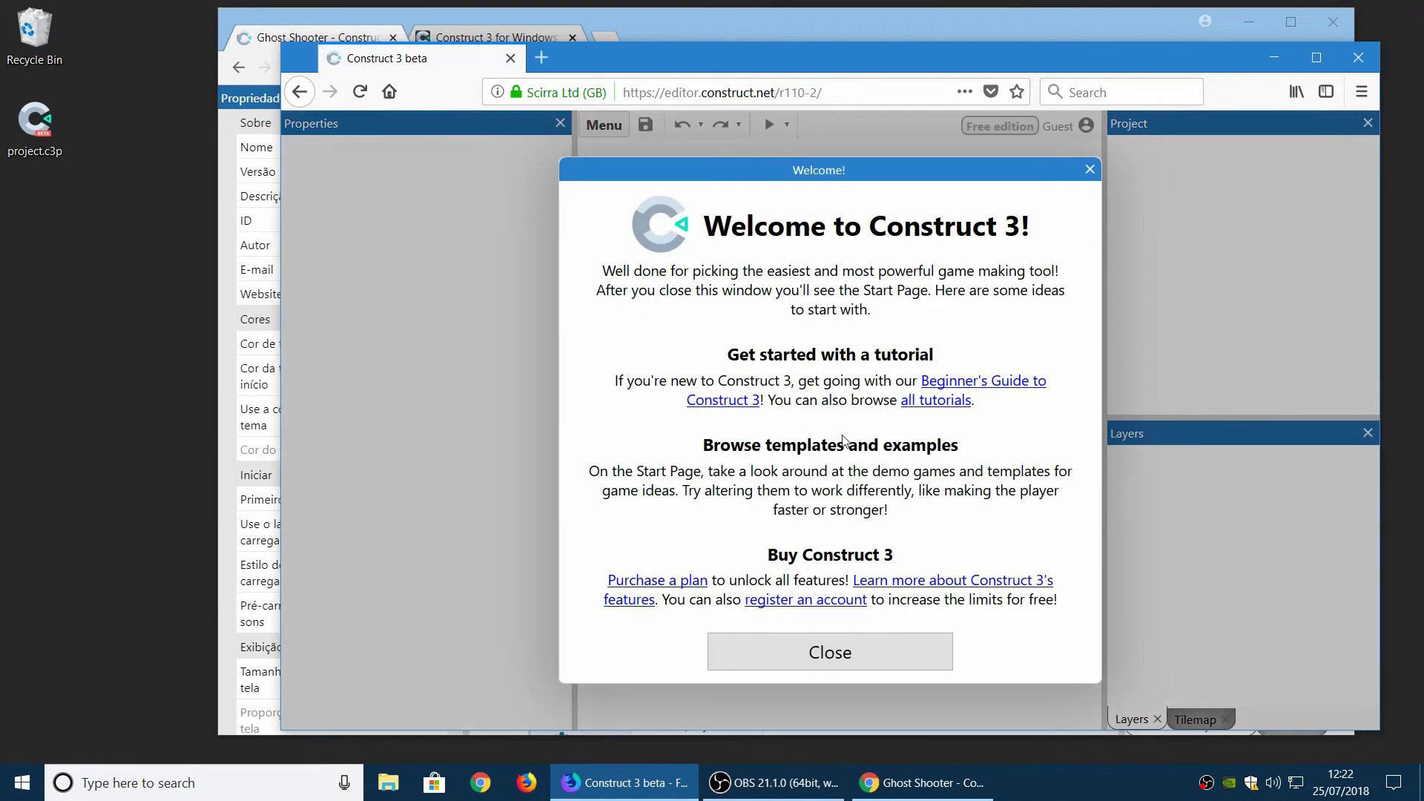
Dismiss the welcome message and create a new empty project, closing the insert-object choosers.
{"action": "left_click", "coordinate": [883, 659]}
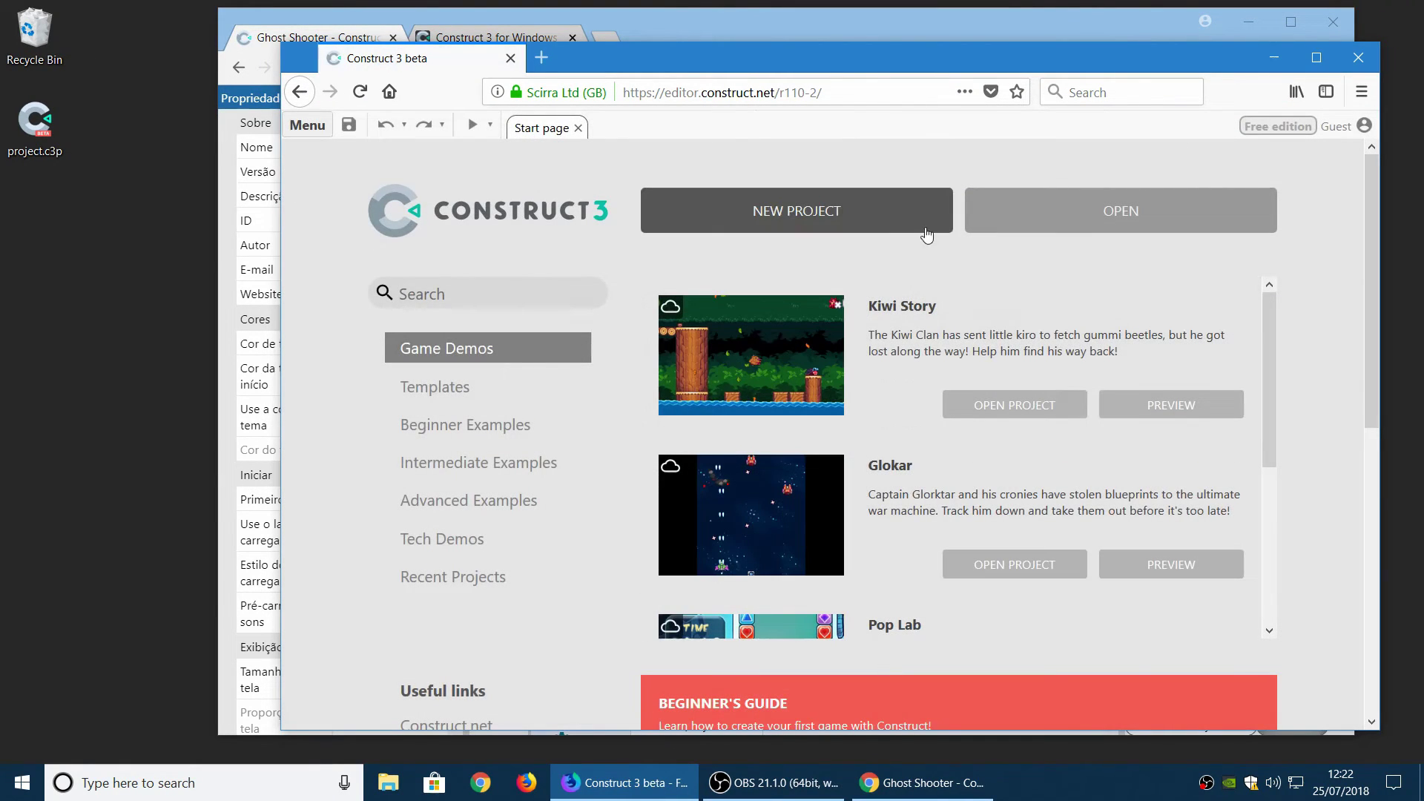
{"action": "left_click", "coordinate": [743, 219]}
{"action": "key", "text": "Escape"}
{"action": "double_click", "coordinate": [844, 321]}
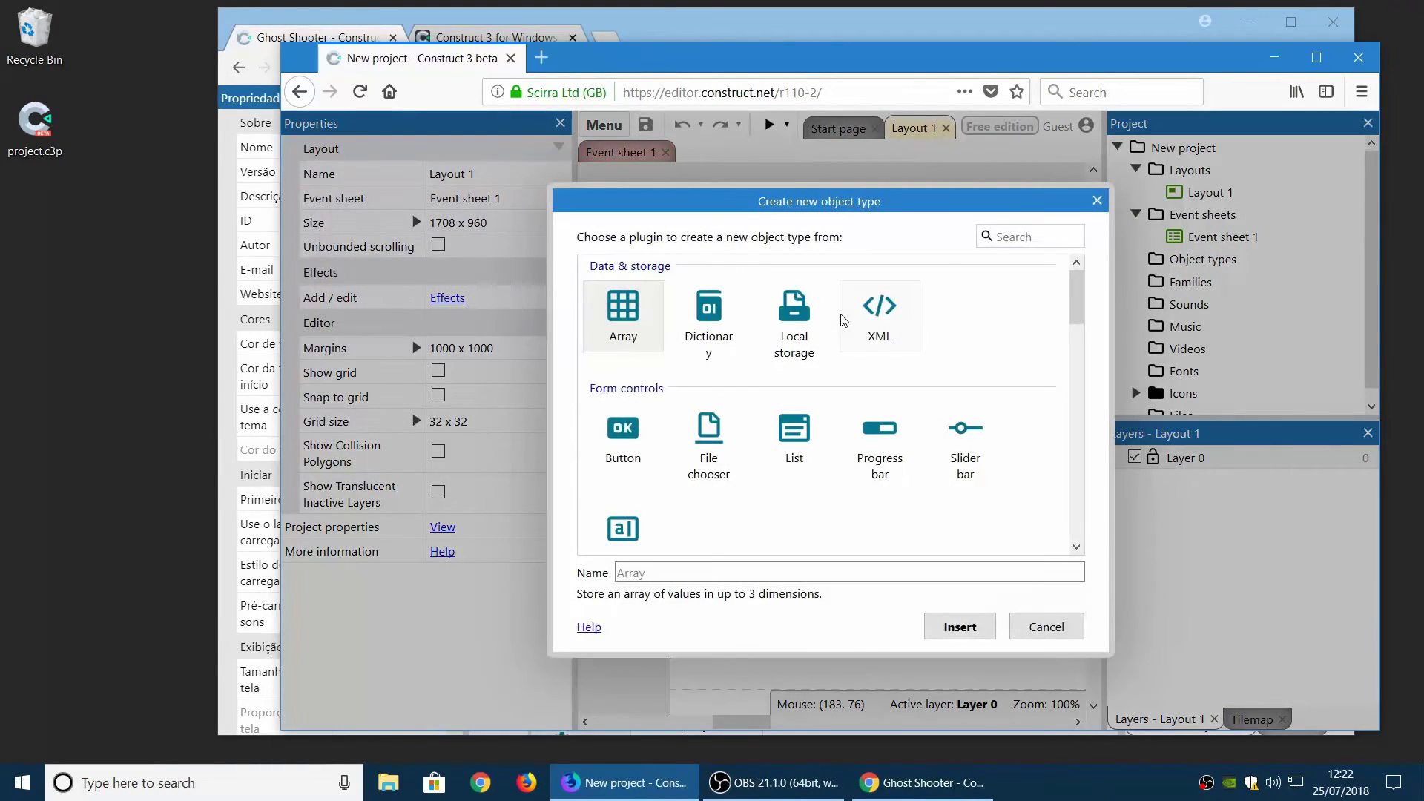
{"action": "key", "text": "Escape"}
{"action": "double_click", "coordinate": [1054, 234]}
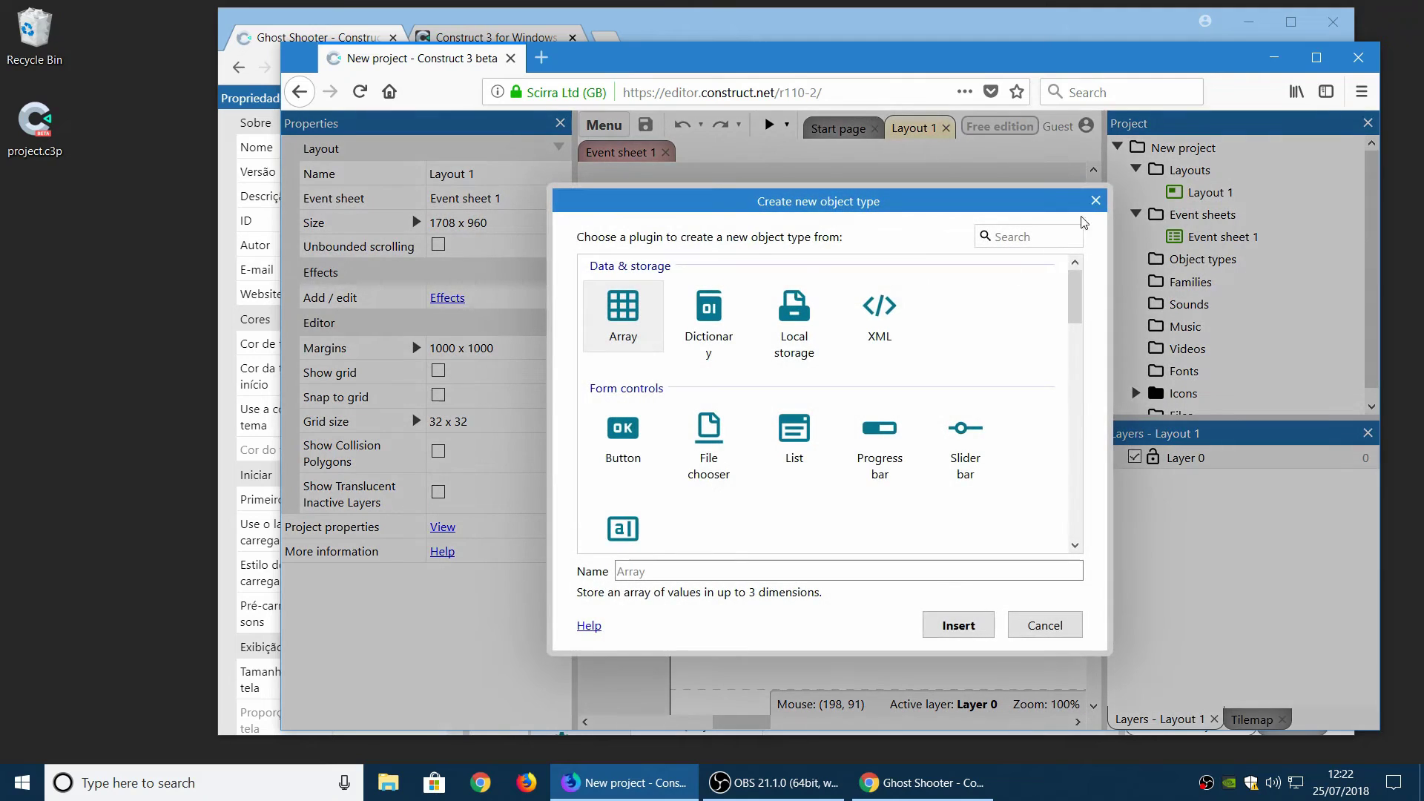
{"action": "key", "text": "Escape"}
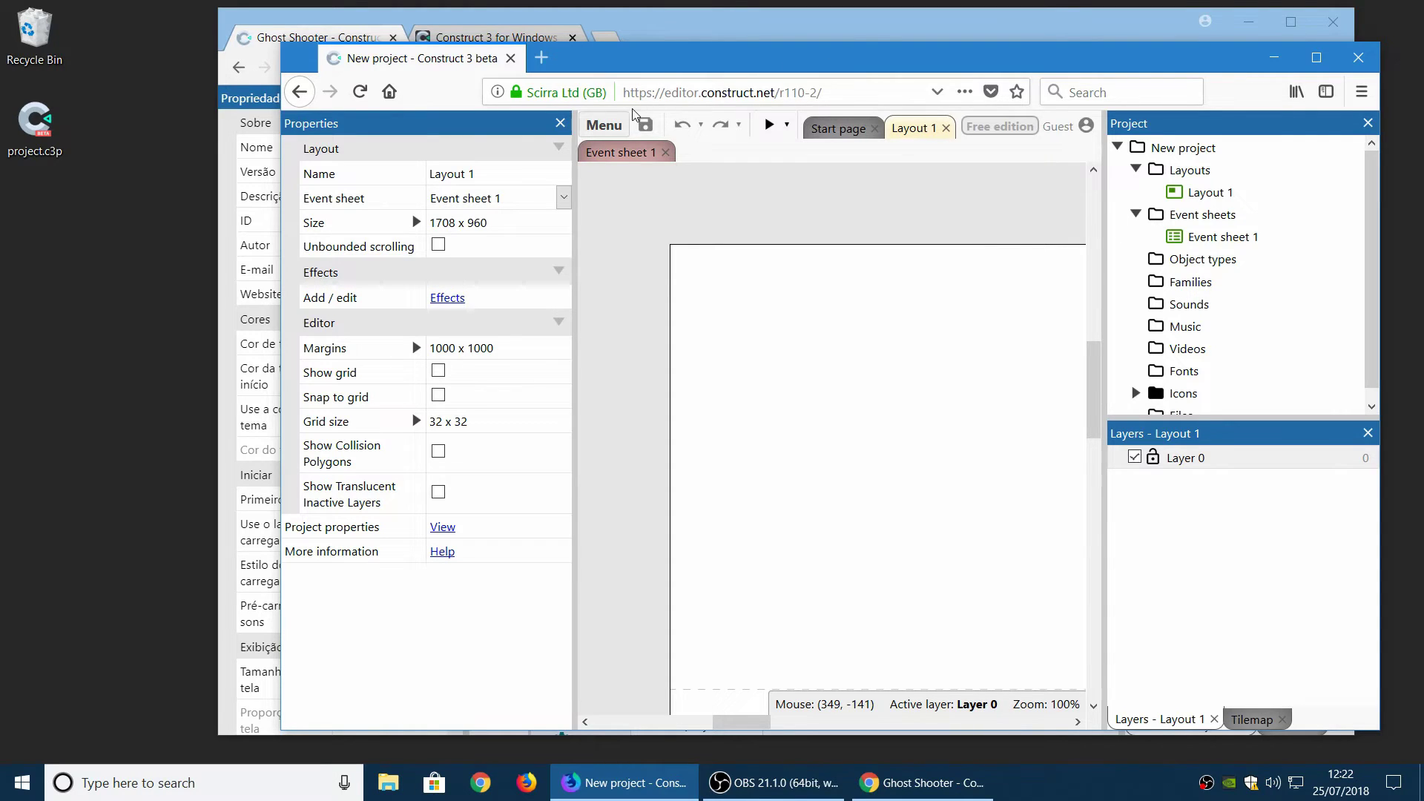
{"action": "left_click", "coordinate": [602, 126]}
{"action": "left_click", "coordinate": [648, 408]}
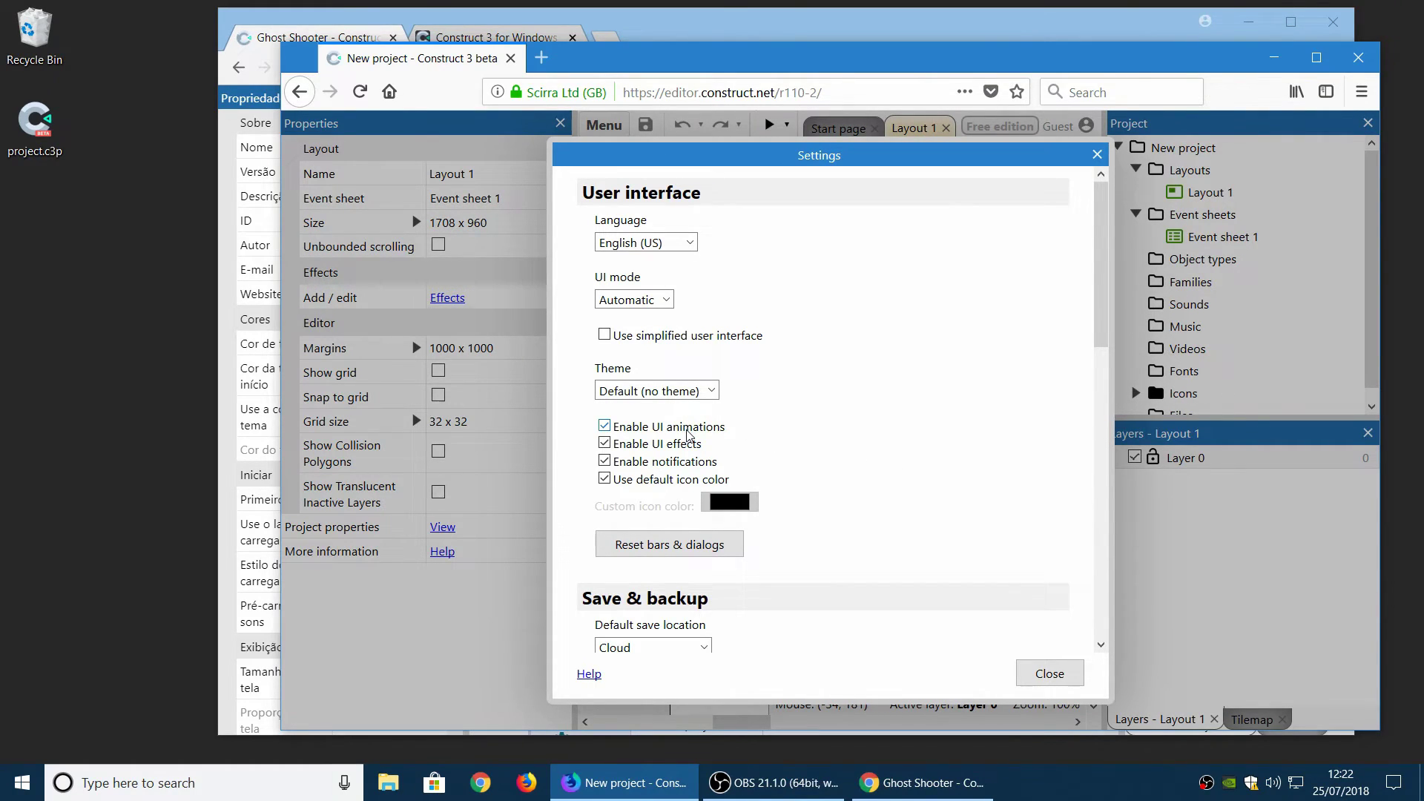
{"action": "left_click", "coordinate": [1097, 154]}
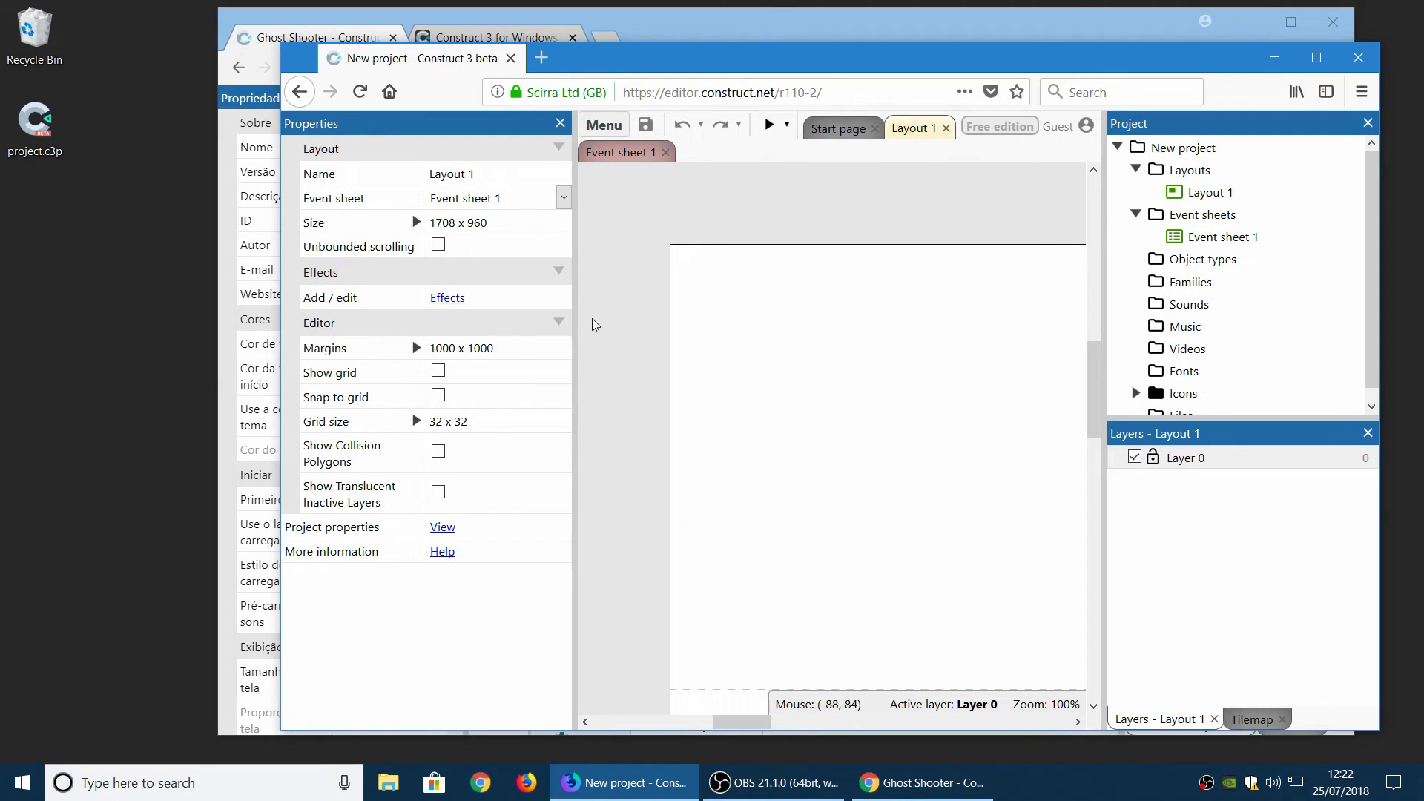
Show and dismiss the layout's context menu, then close the Firefox window with the new project.
{"action": "right_click", "coordinate": [833, 254]}
{"action": "right_click", "coordinate": [800, 272]}
{"action": "right_click", "coordinate": [745, 270]}
{"action": "right_click", "coordinate": [727, 260]}
{"action": "left_click", "coordinate": [727, 260]}
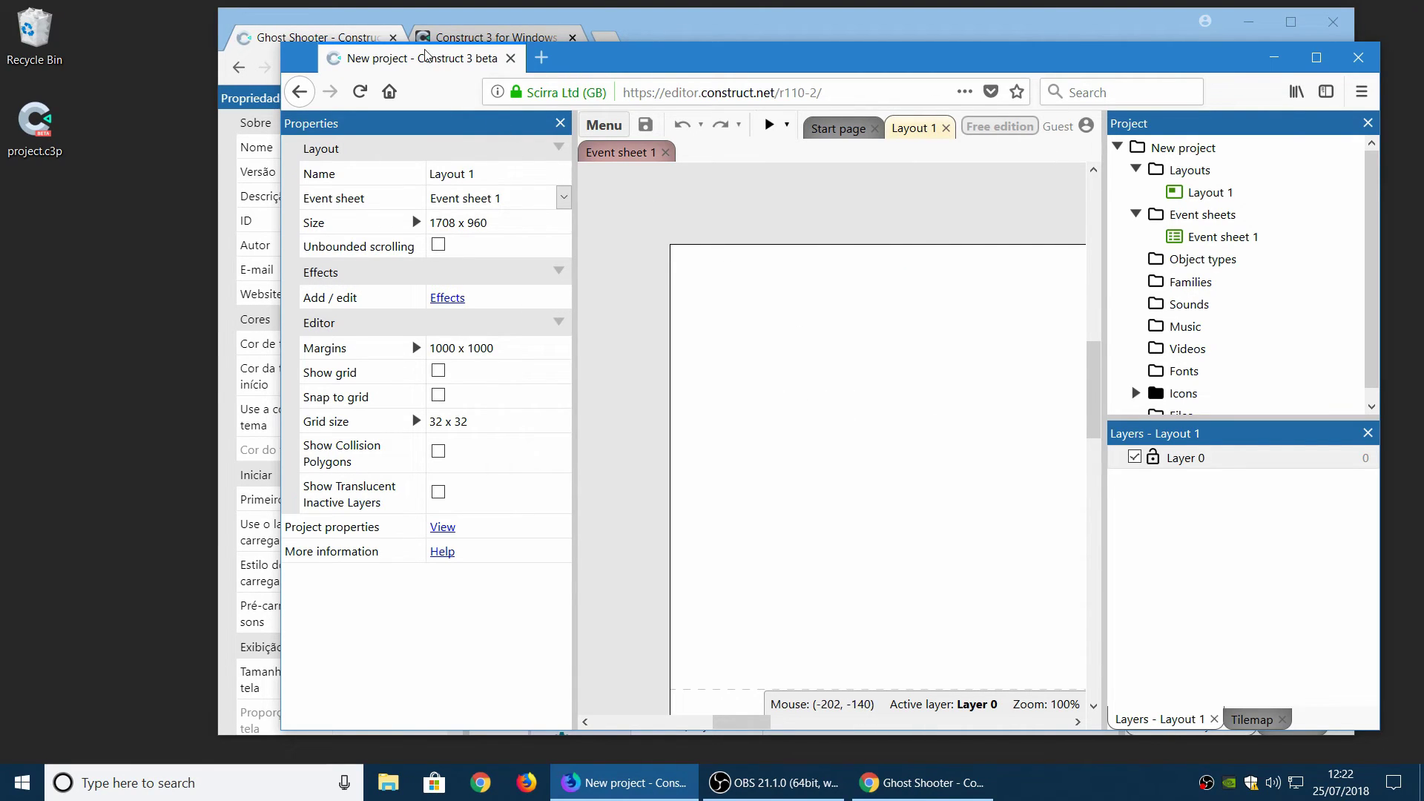
{"action": "left_click", "coordinate": [510, 58]}
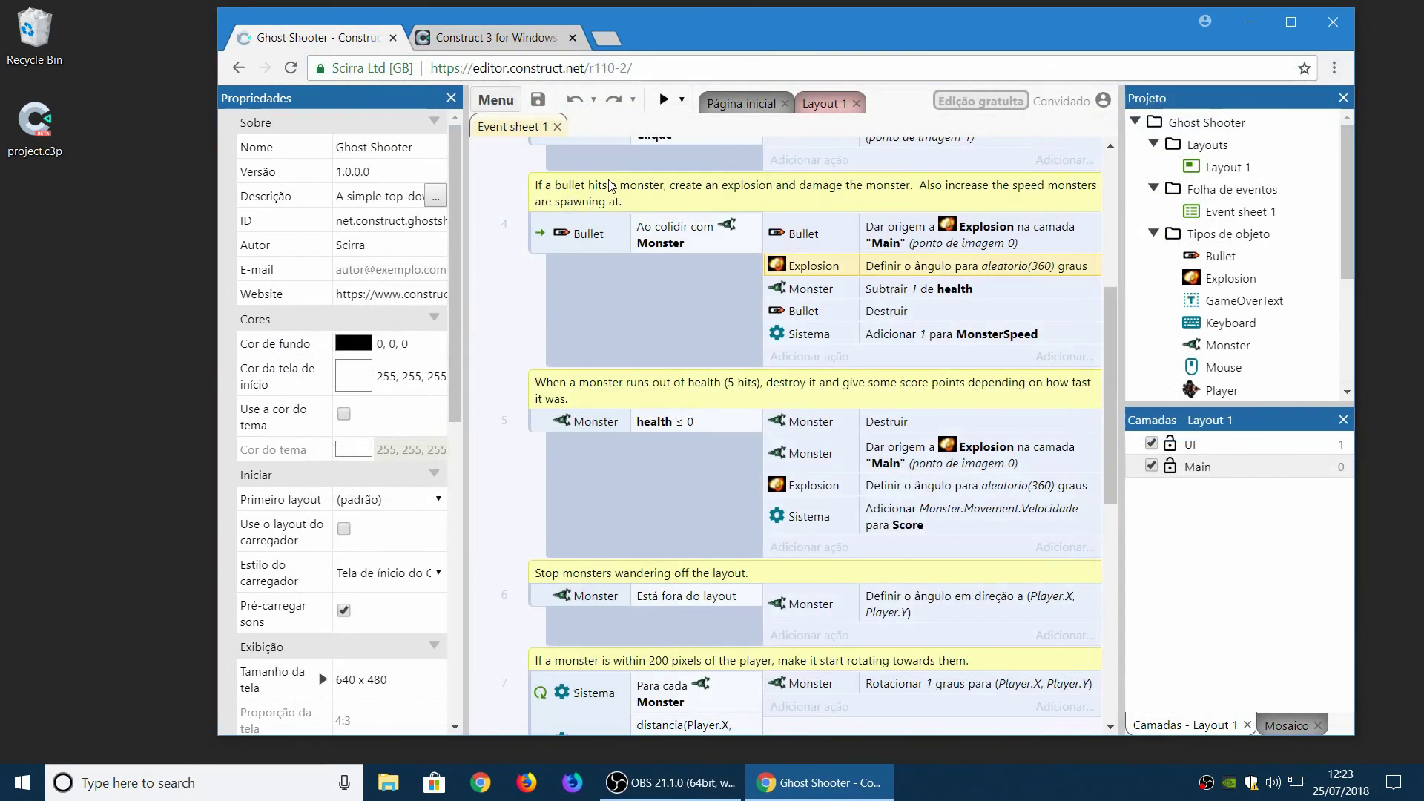